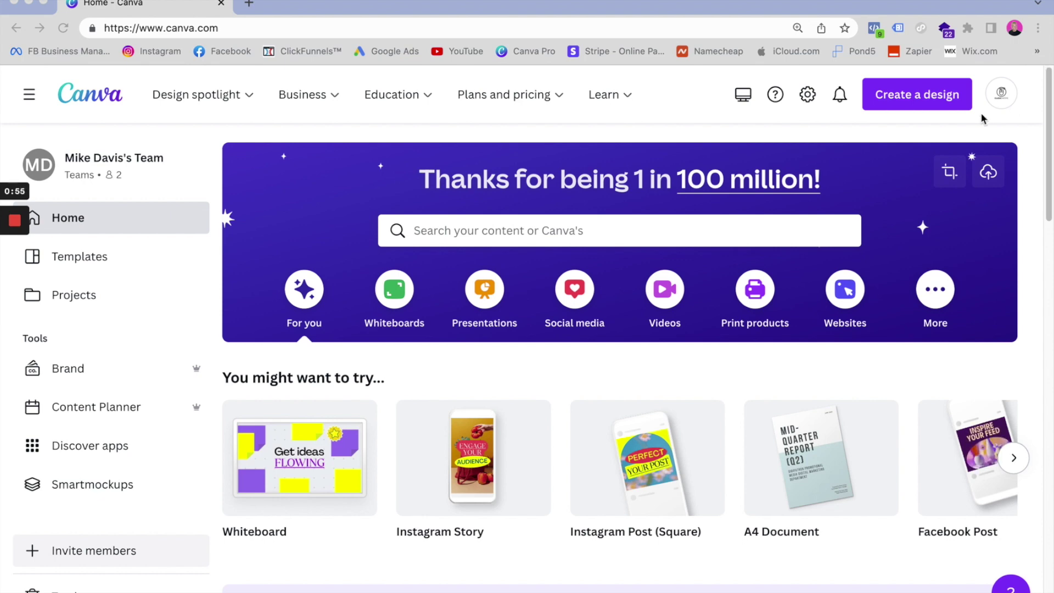
- Start a new blank Instagram Post (Square) design from the Create a design menu
{"action": "left_click", "coordinate": [916, 108]}
{"action": "left_click", "coordinate": [916, 106]}
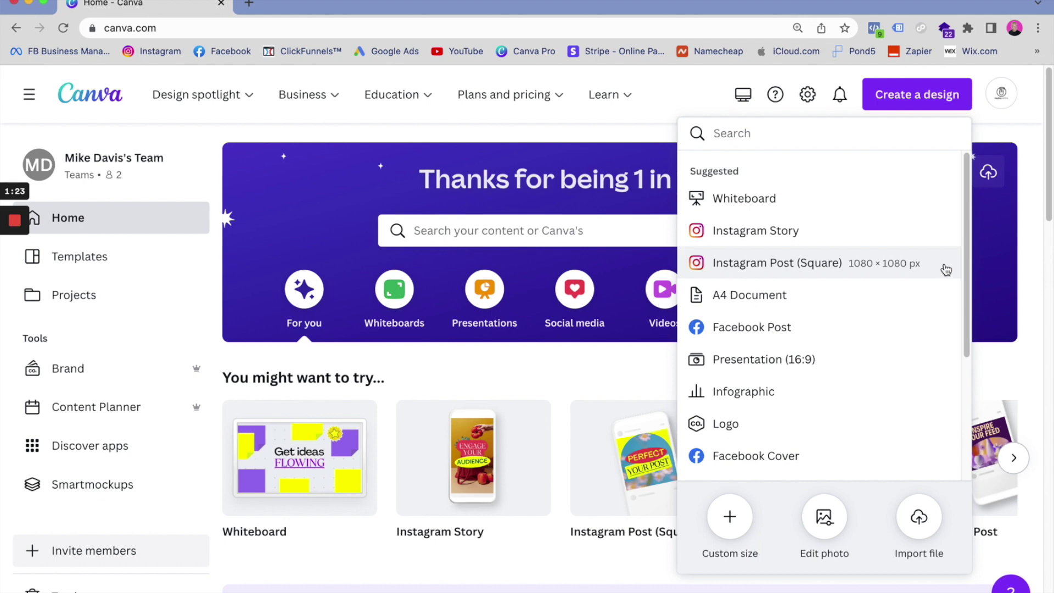
{"action": "left_click", "coordinate": [757, 266]}
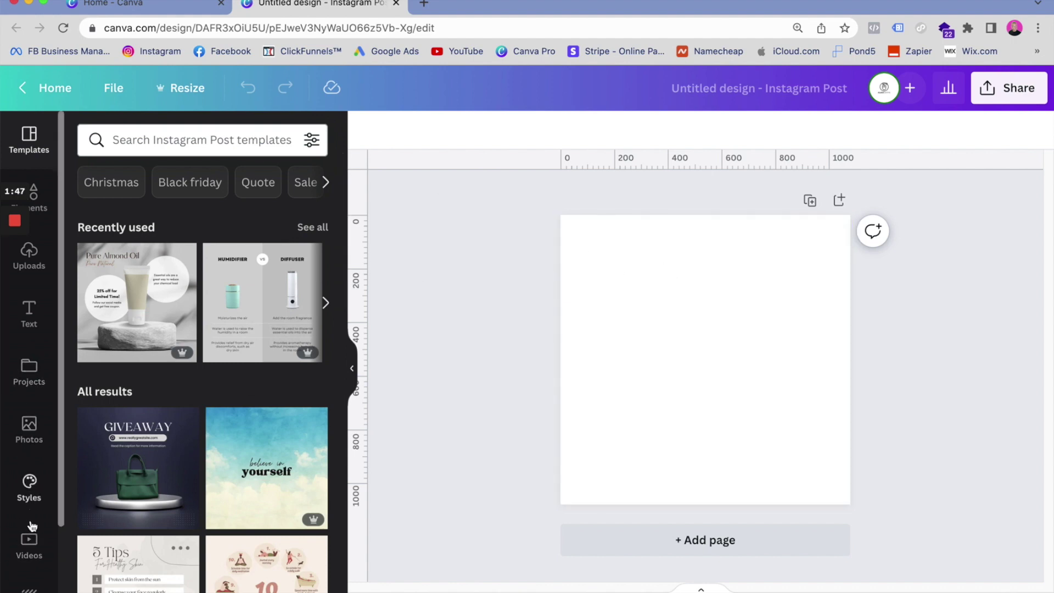
- Scroll the left panel back up and click into the Instagram Post template search box
{"action": "left_click_drag", "start_coordinate": [58, 504], "coordinate": [75, 538]}
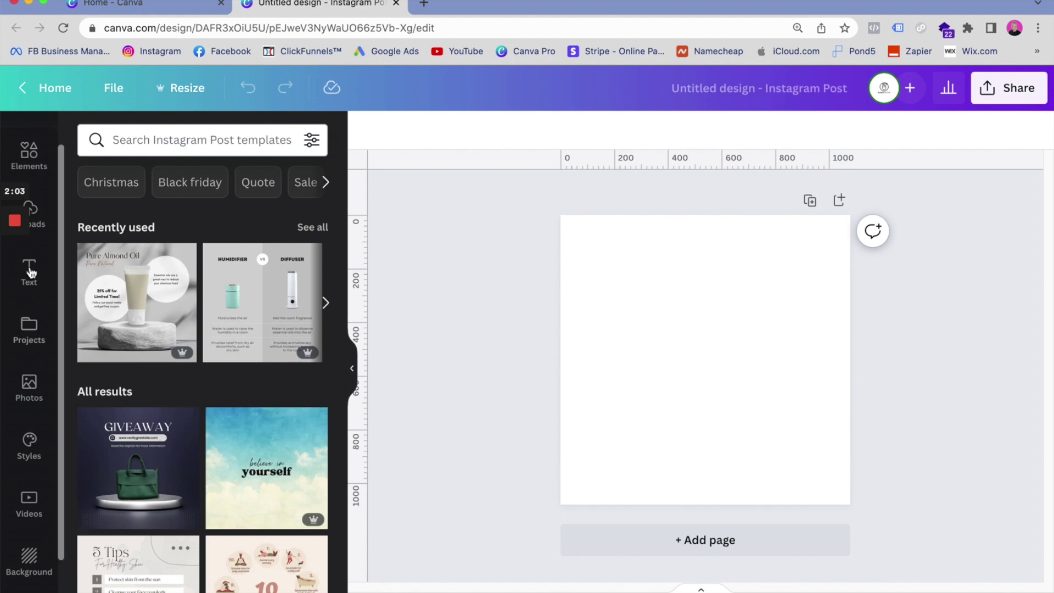
{"action": "scroll", "coordinate": [35, 426], "scroll_direction": "up", "scroll_amount": 2}
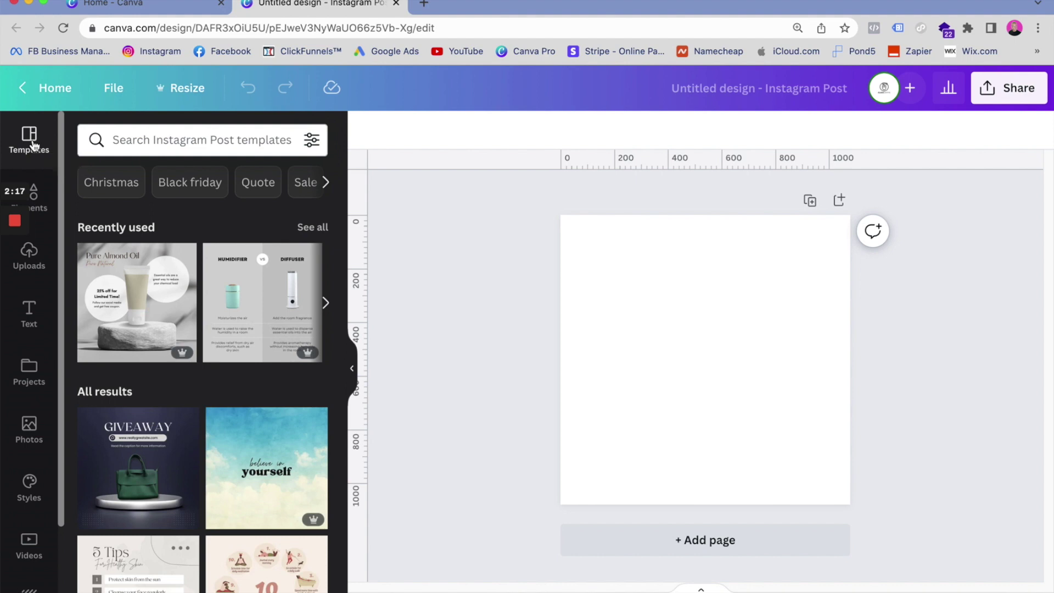
{"action": "left_click", "coordinate": [189, 138]}
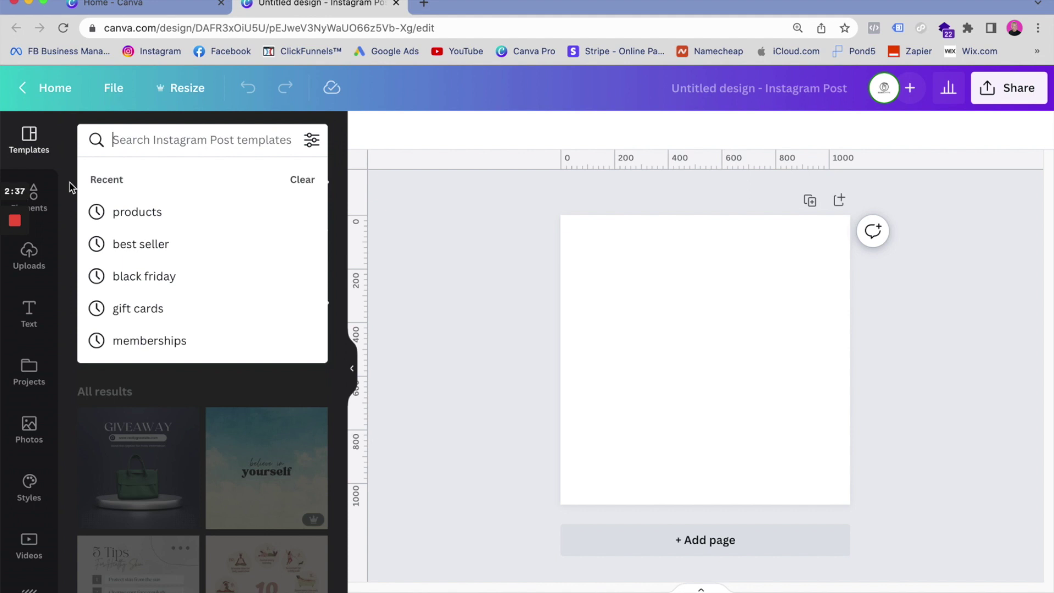
- Search the templates for 'landscaping', correcting the misspelled 'lanscaping'
{"action": "type", "text": "lanscaping"}
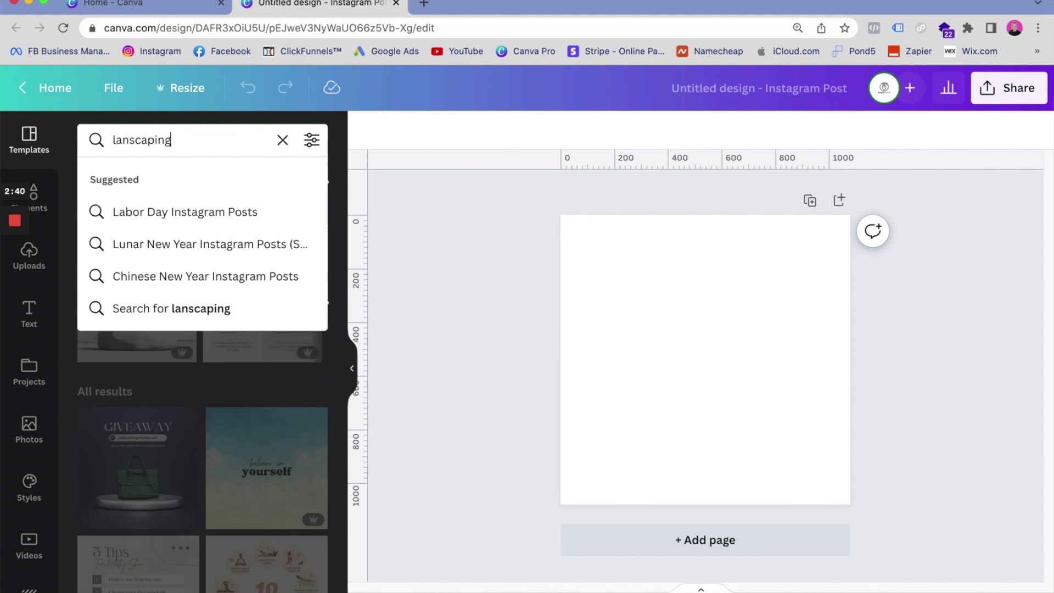
{"action": "key", "text": "Return"}
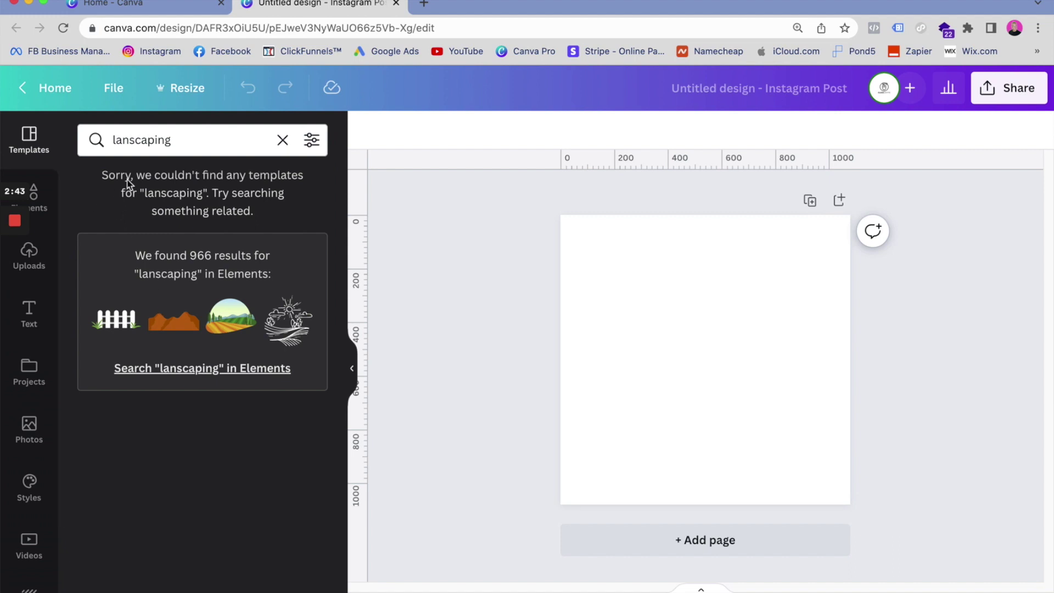
{"action": "left_click", "coordinate": [158, 139]}
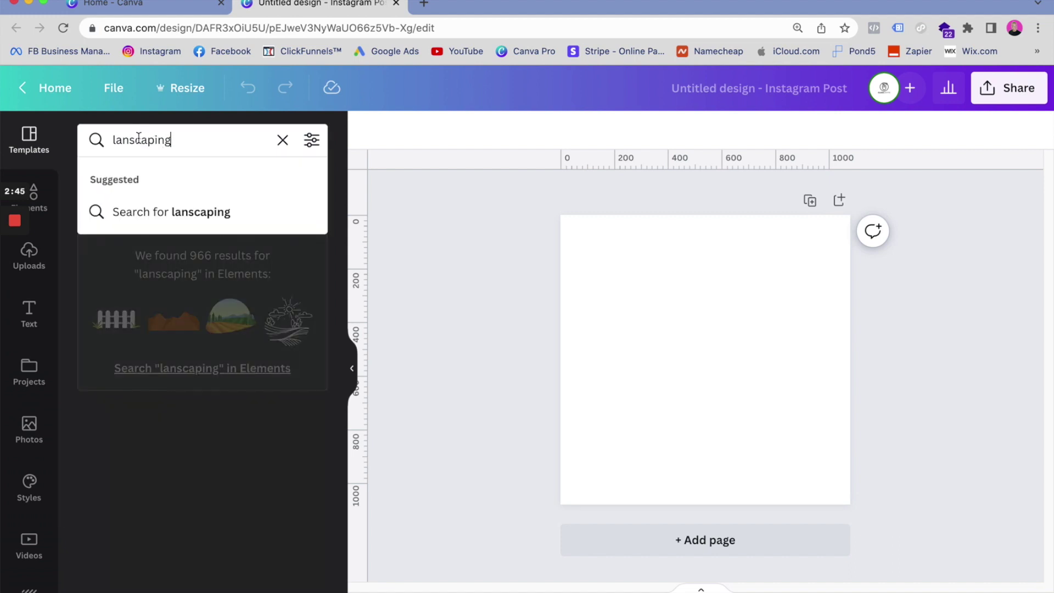
{"action": "key", "text": "Return"}
{"action": "key", "text": "Left"}
{"action": "key", "text": "Left"}
{"action": "key", "text": "Left"}
{"action": "key", "text": "Left"}
{"action": "key", "text": "Left"}
{"action": "key", "text": "Left"}
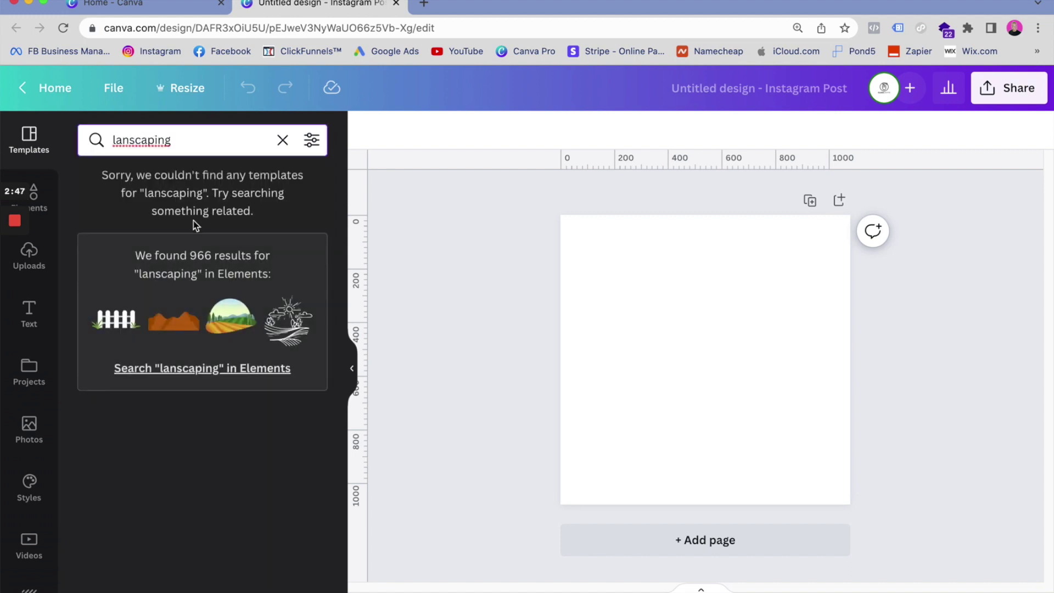
{"action": "type", "text": "d"}
{"action": "key", "text": "Return"}
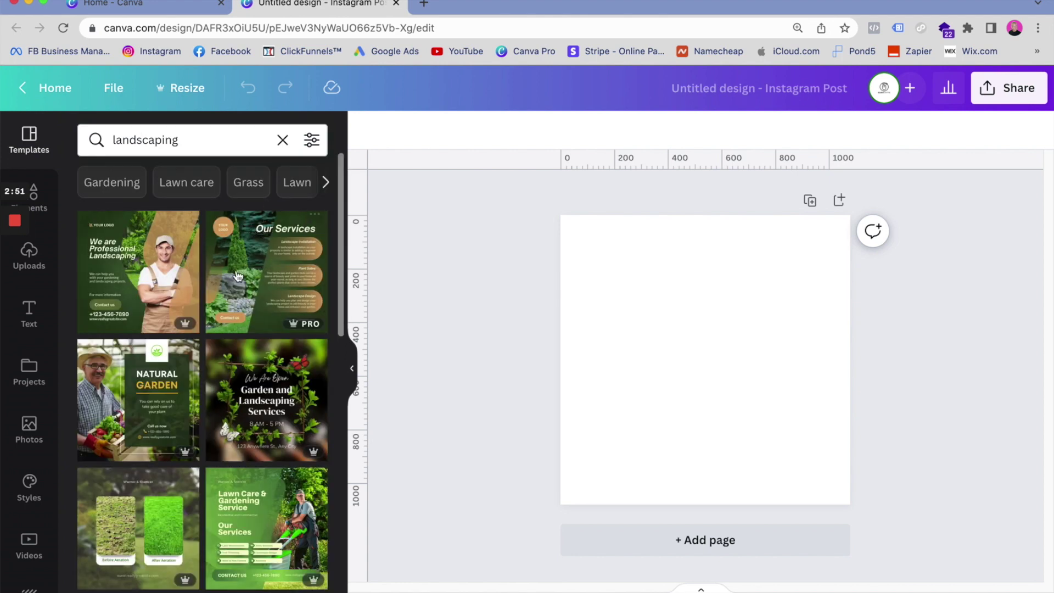
- Apply the Agriculture Farming Services template from the landscaping results
{"action": "scroll", "coordinate": [241, 297], "scroll_direction": "down", "scroll_amount": 3}
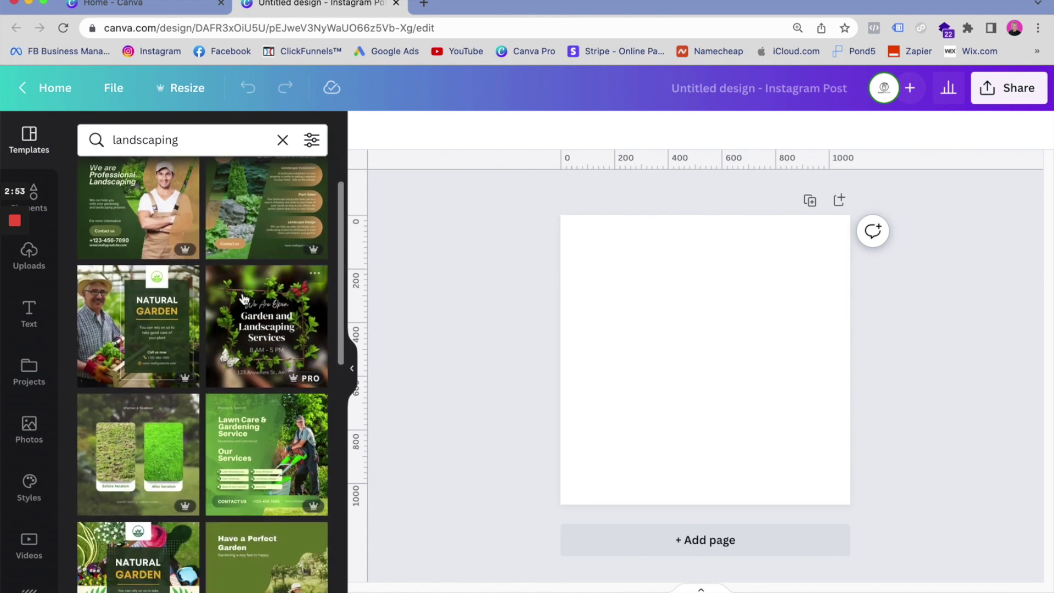
{"action": "scroll", "coordinate": [245, 298], "scroll_direction": "down", "scroll_amount": 9}
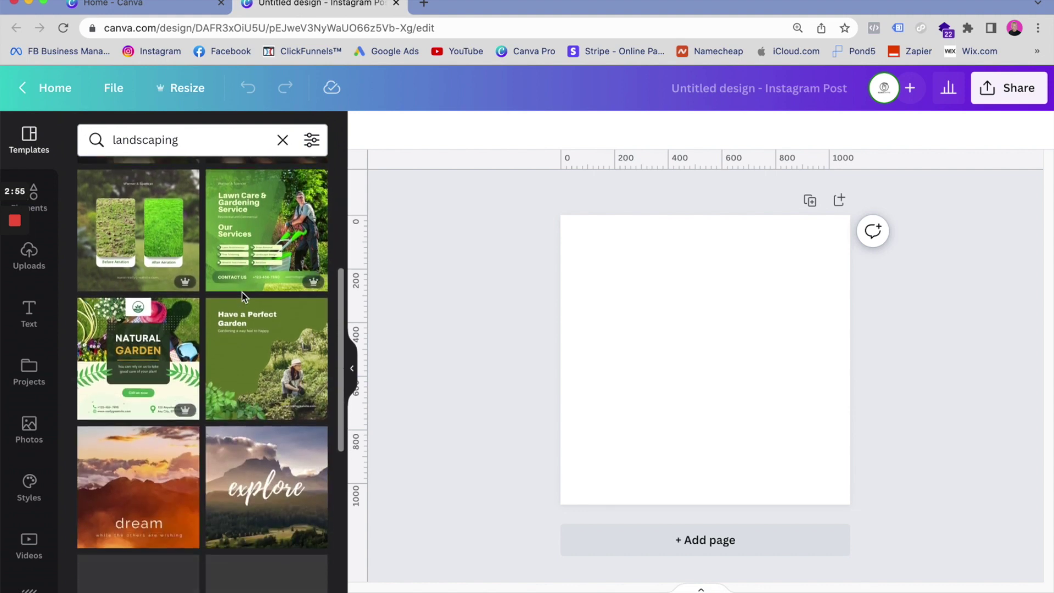
{"action": "scroll", "coordinate": [244, 298], "scroll_direction": "down", "scroll_amount": 8}
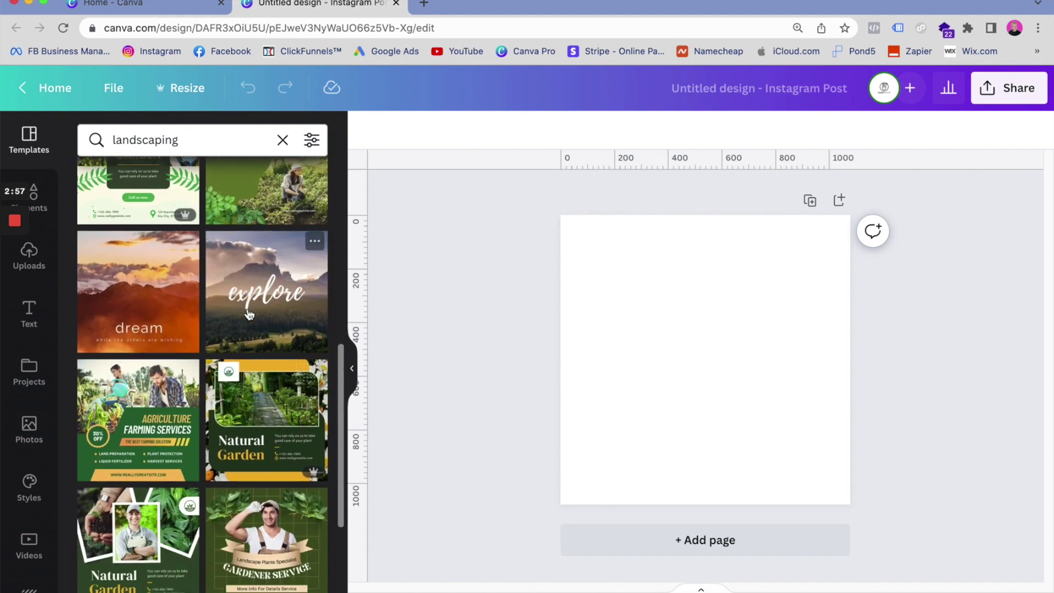
{"action": "left_click", "coordinate": [148, 384]}
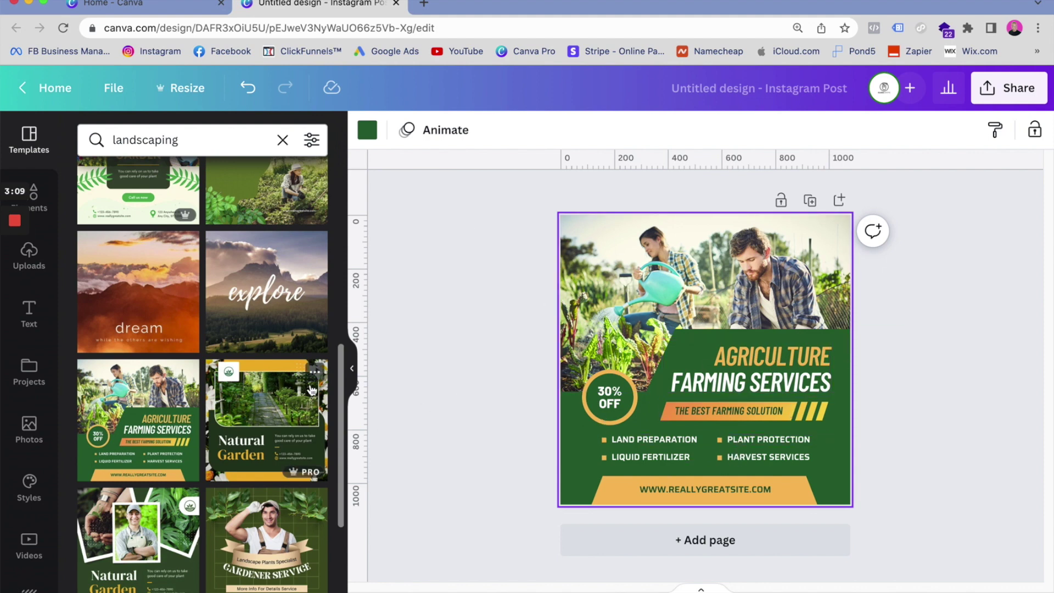
{"action": "scroll", "coordinate": [311, 389], "scroll_direction": "down", "scroll_amount": 6}
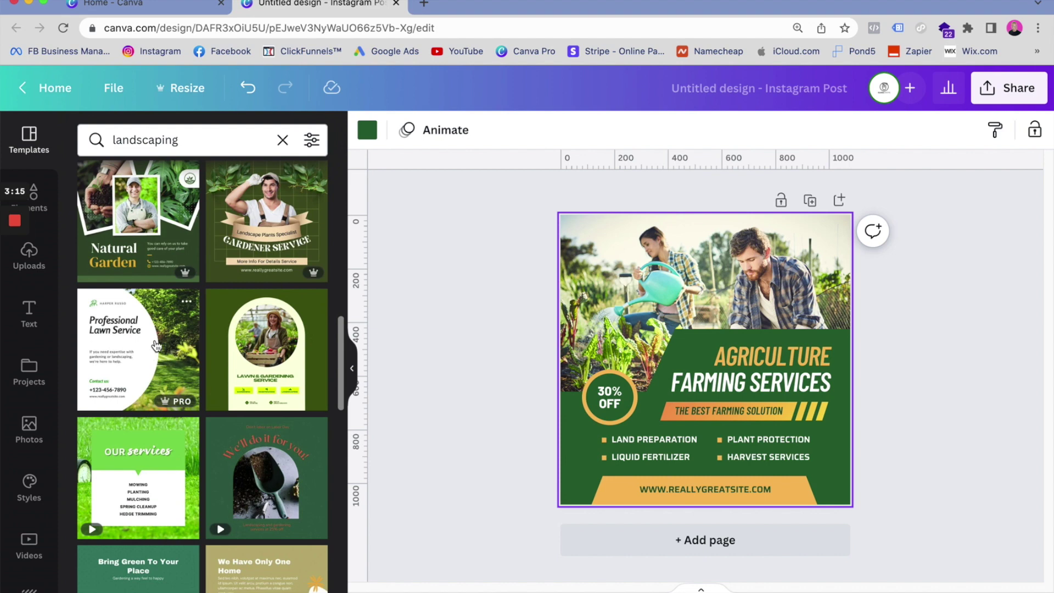
- Apply the Professional Lawn Service template and delete its garden photo, leaving text on white
{"action": "left_click", "coordinate": [156, 344]}
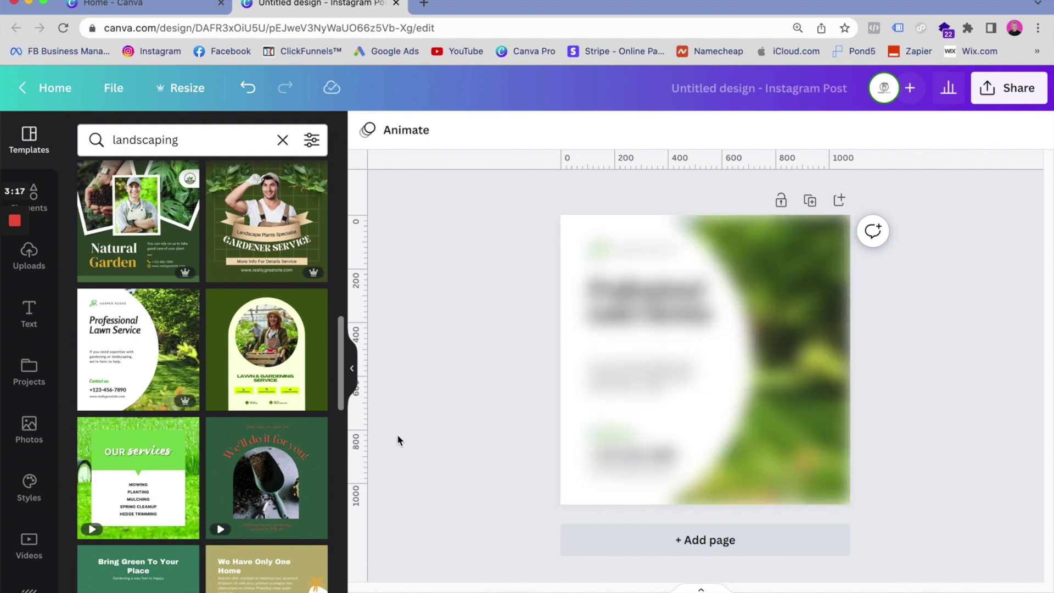
{"action": "left_click", "coordinate": [691, 314]}
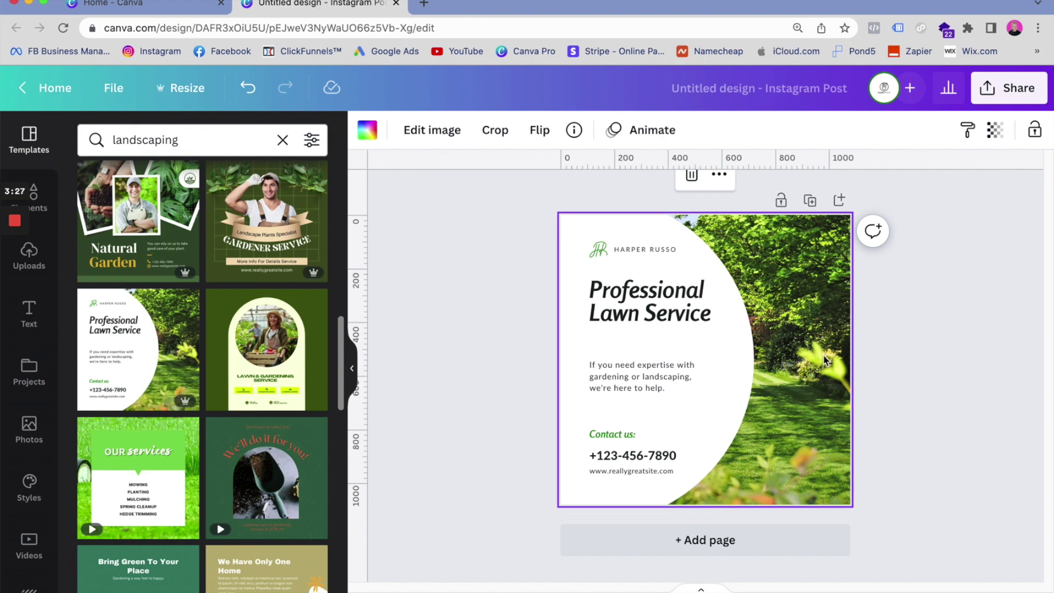
{"action": "left_click", "coordinate": [900, 347]}
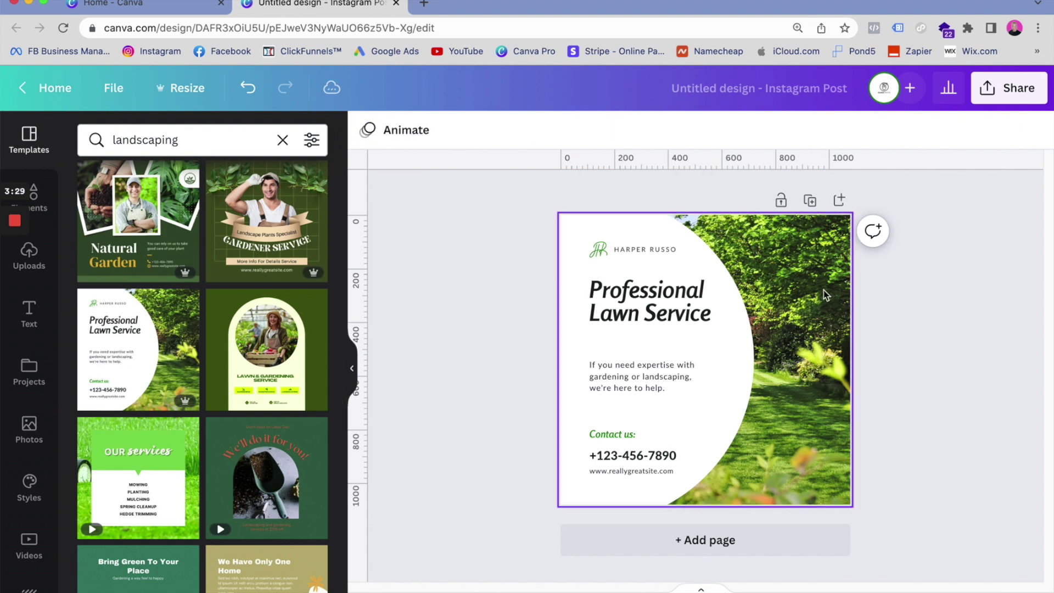
{"action": "left_click", "coordinate": [822, 273]}
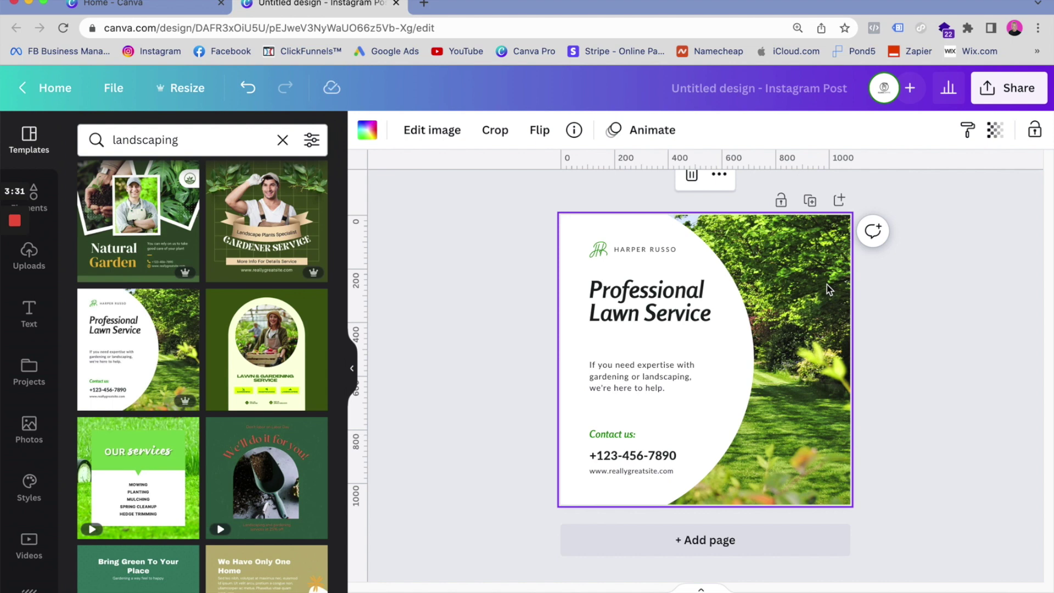
{"action": "key", "text": "Delete"}
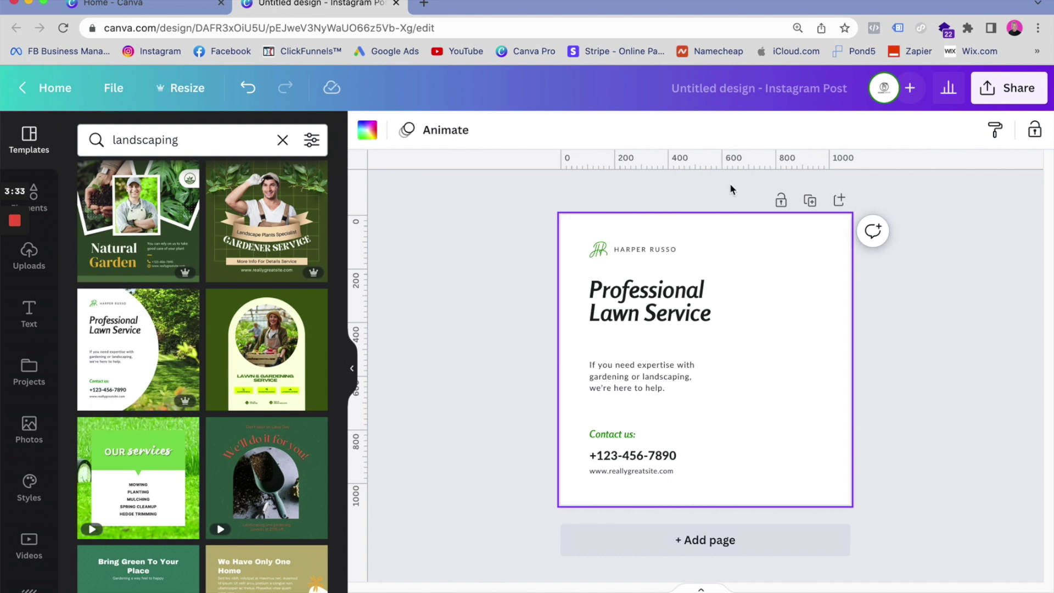
{"action": "left_click", "coordinate": [805, 313]}
{"action": "left_click", "coordinate": [892, 328]}
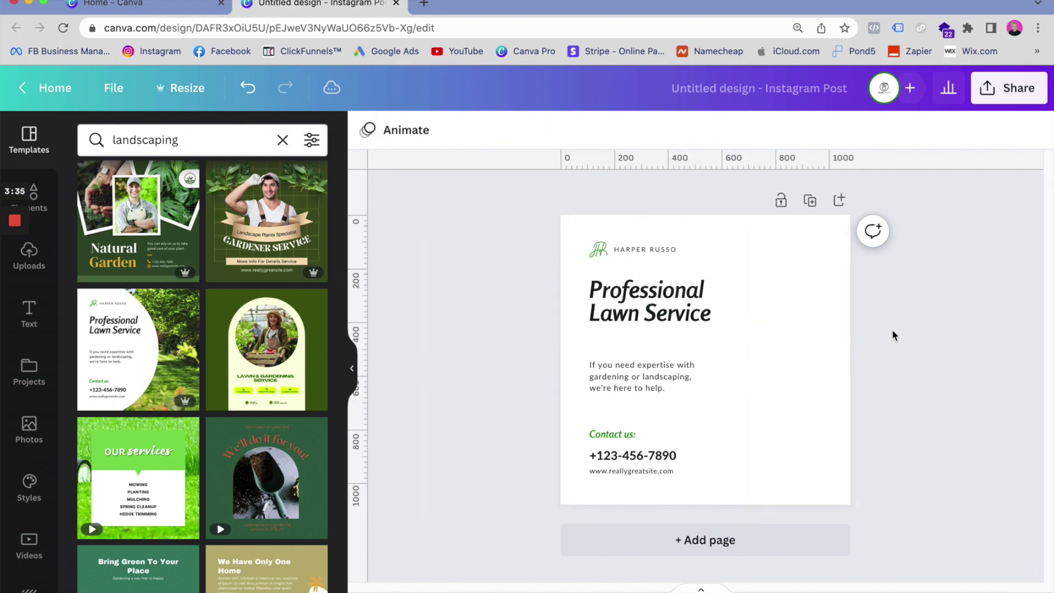
{"action": "mouse_move", "coordinate": [31, 285]}
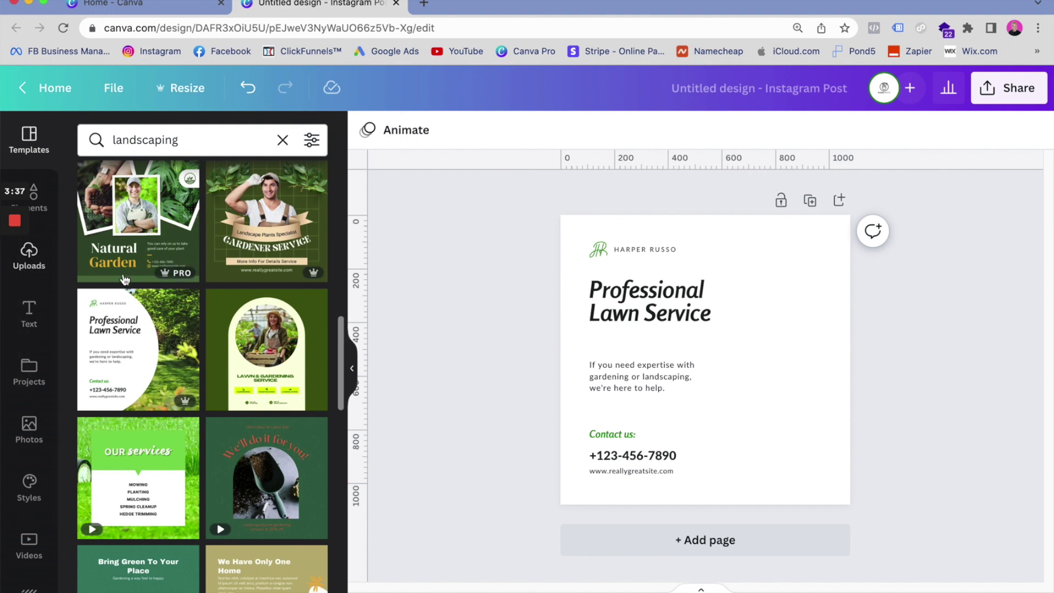
- Search the Elements library for 'driveway'
{"action": "left_click", "coordinate": [43, 212]}
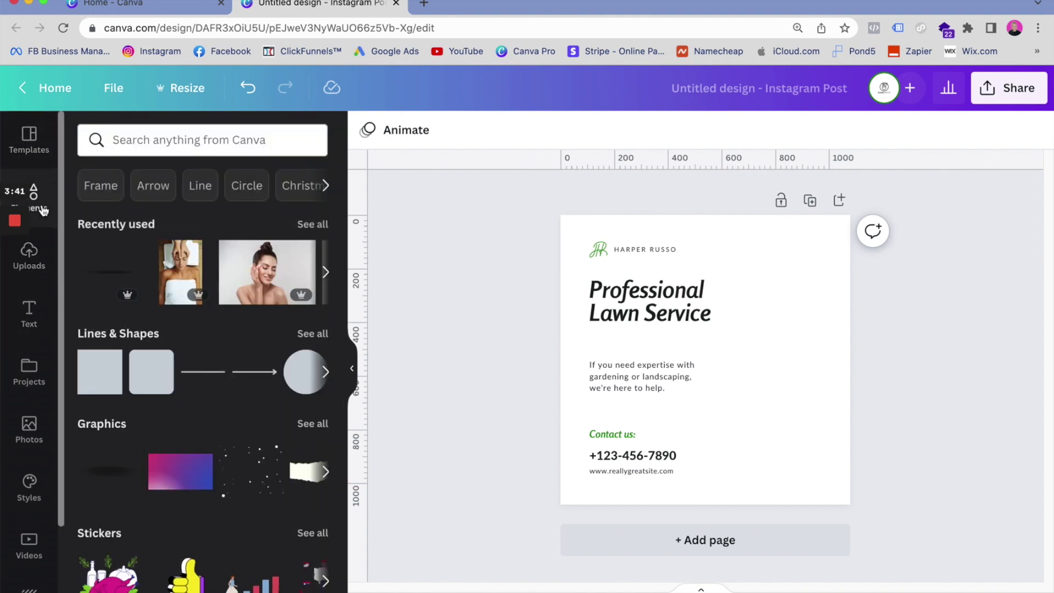
{"action": "left_click", "coordinate": [141, 134]}
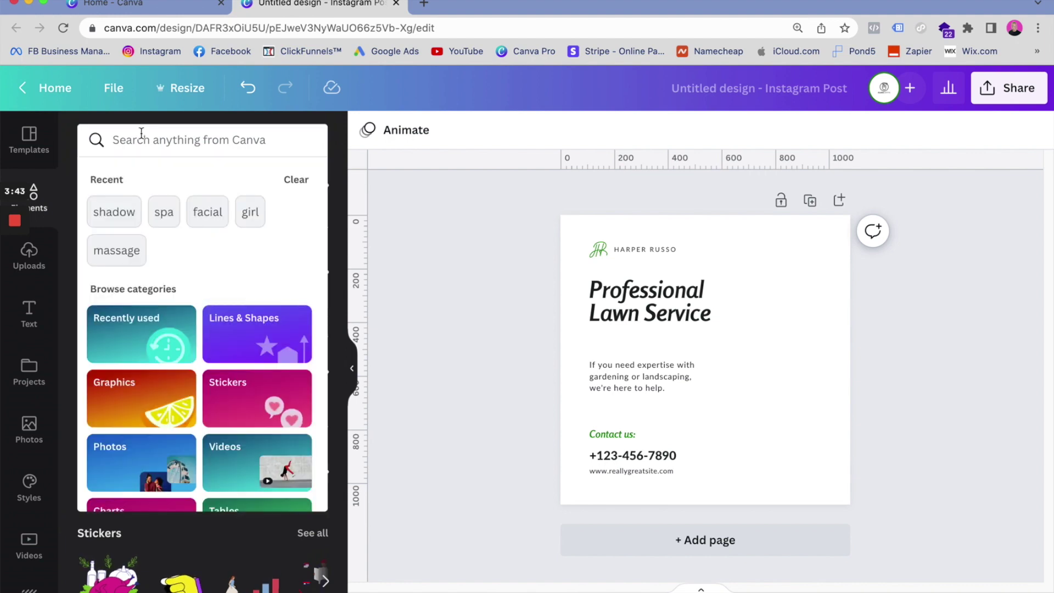
{"action": "type", "text": "drivwa"}
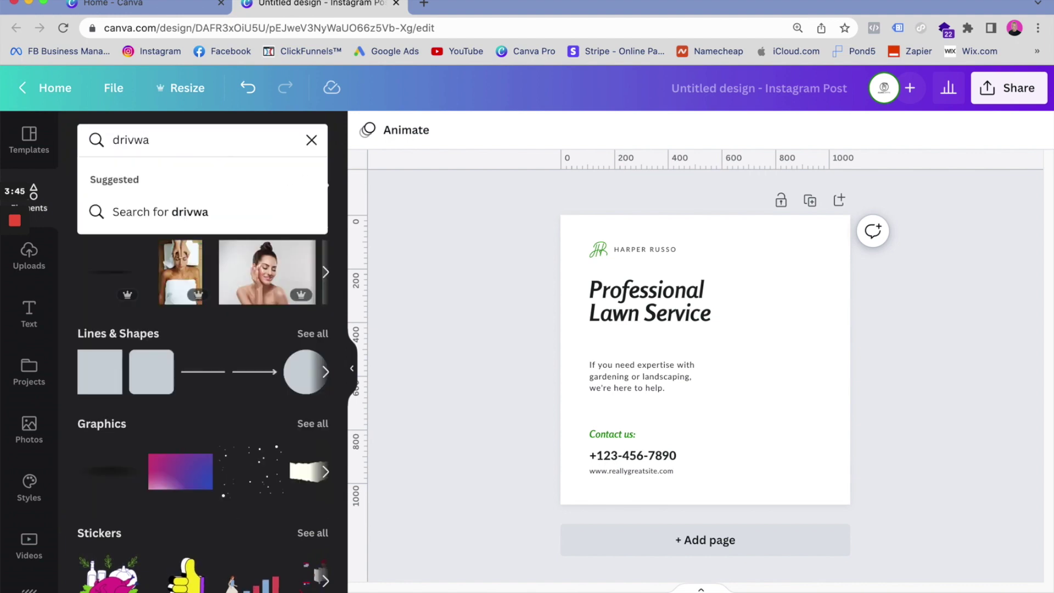
{"action": "key", "text": "BackSpace"}
{"action": "key", "text": "BackSpace"}
{"action": "type", "text": "eway"}
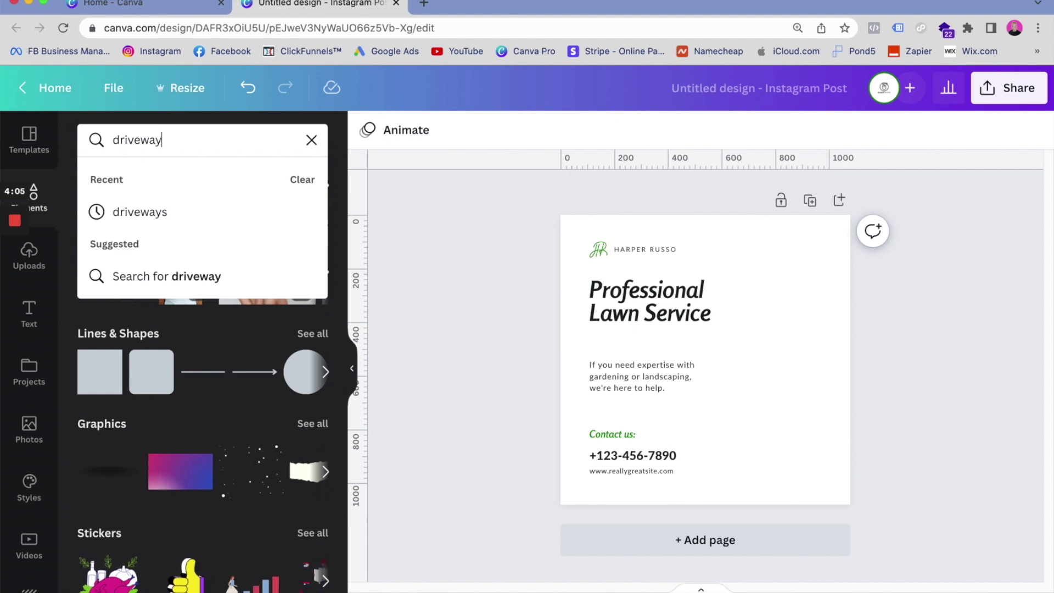
{"action": "key", "text": "Return"}
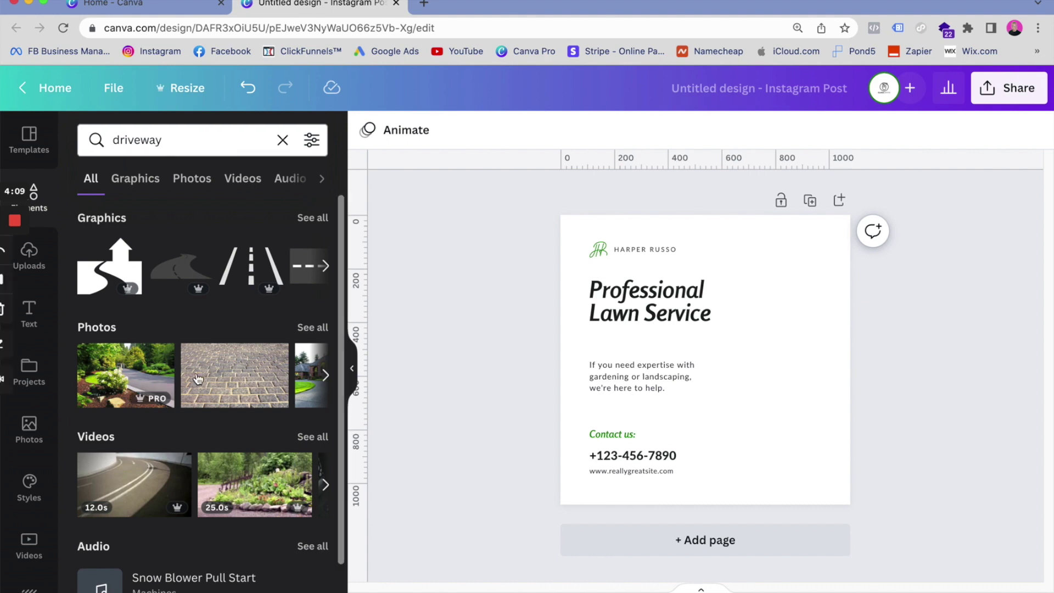
- Show all driveway photo results and scroll through them
{"action": "left_click", "coordinate": [324, 376]}
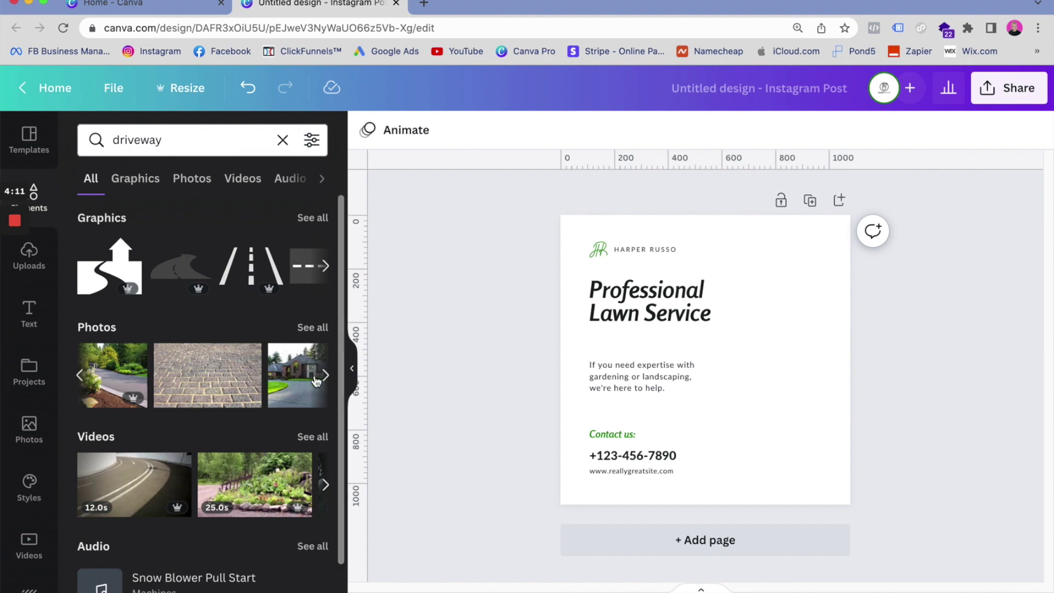
{"action": "left_click", "coordinate": [313, 331]}
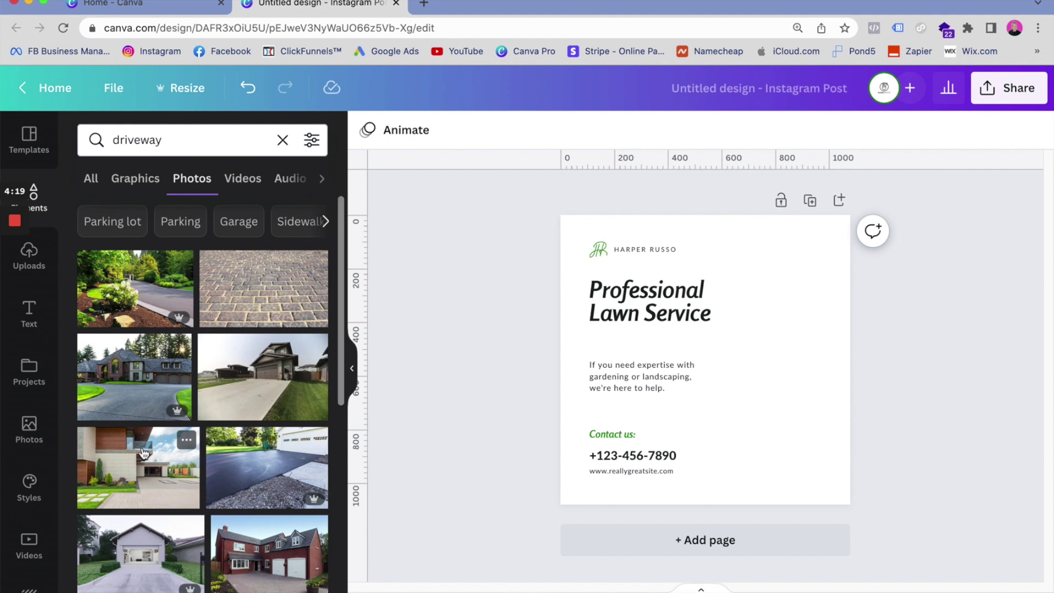
{"action": "scroll", "coordinate": [147, 457], "scroll_direction": "down", "scroll_amount": 6}
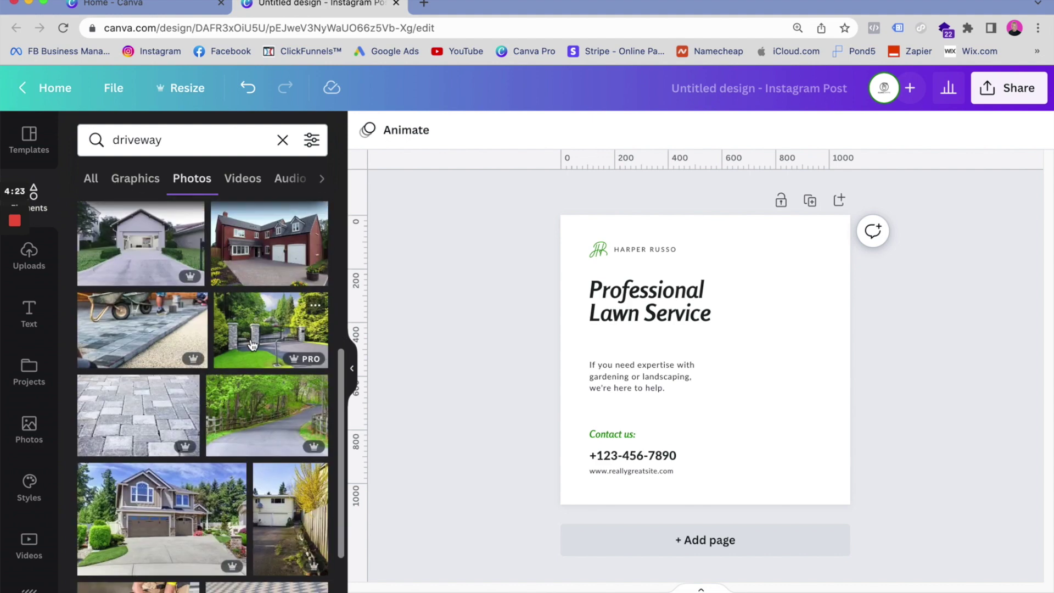
{"action": "scroll", "coordinate": [252, 344], "scroll_direction": "down", "scroll_amount": 2}
{"action": "scroll", "coordinate": [252, 344], "scroll_direction": "down", "scroll_amount": 5}
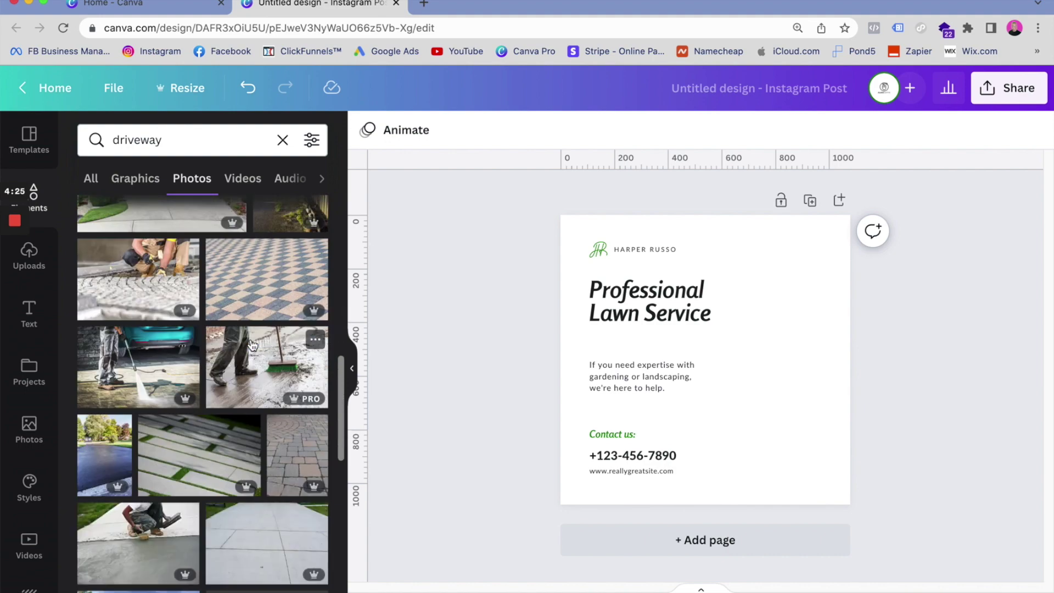
{"action": "scroll", "coordinate": [252, 344], "scroll_direction": "down", "scroll_amount": 5}
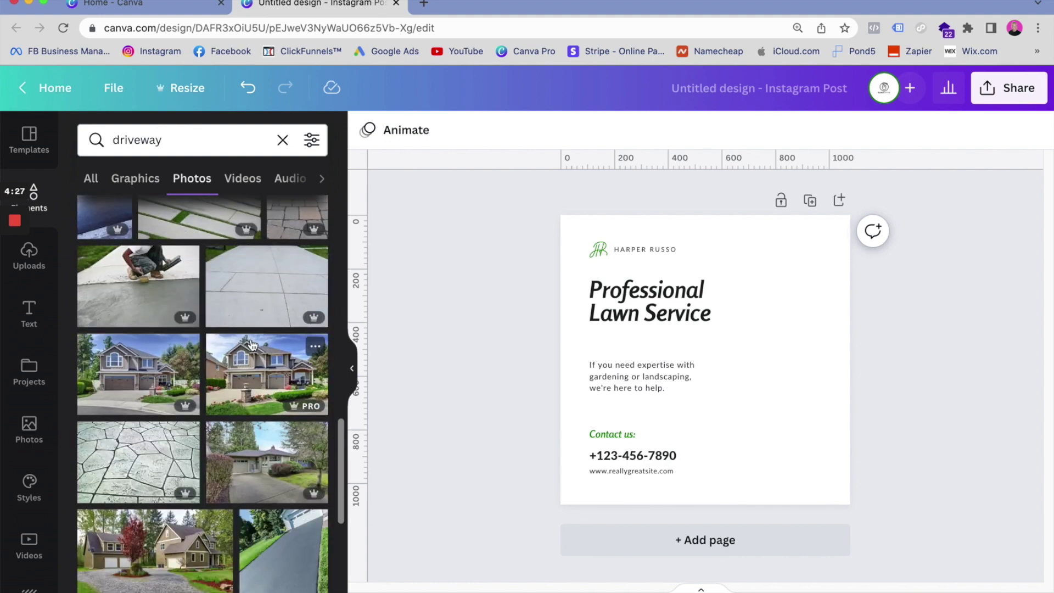
{"action": "scroll", "coordinate": [252, 345], "scroll_direction": "down", "scroll_amount": 2}
- Add the asphalt driveway photo and stretch it full-height on the page's right side
{"action": "left_click", "coordinate": [297, 447]}
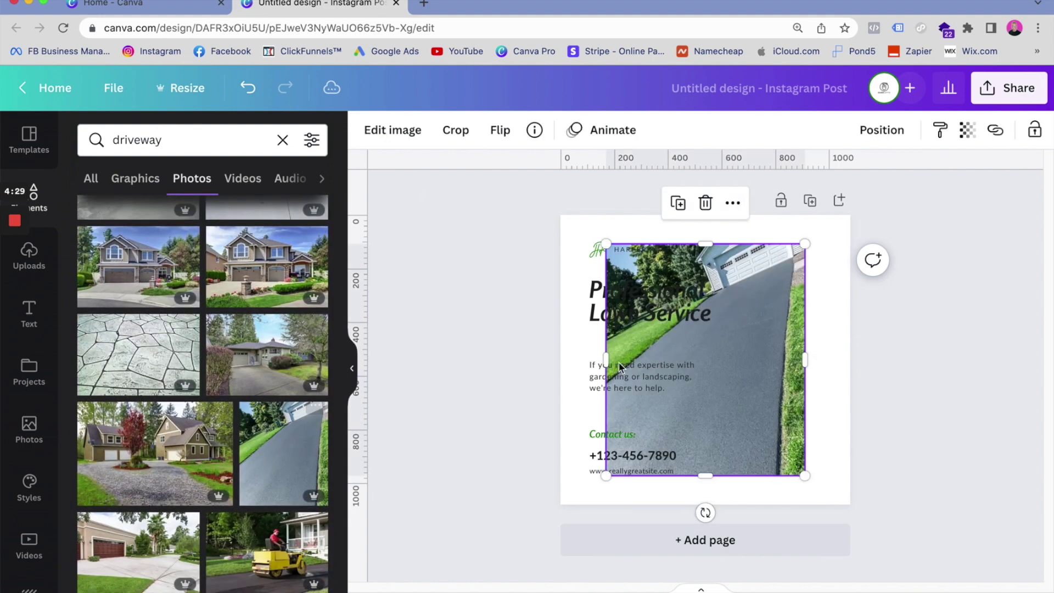
{"action": "left_click_drag", "start_coordinate": [761, 355], "coordinate": [795, 342]}
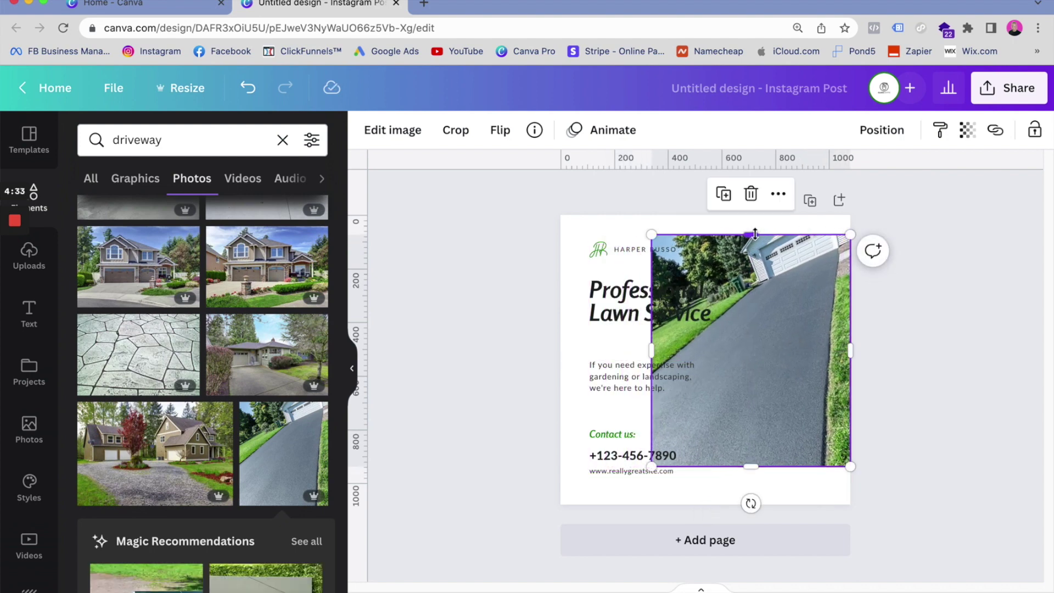
{"action": "left_click_drag", "start_coordinate": [751, 235], "coordinate": [752, 215]}
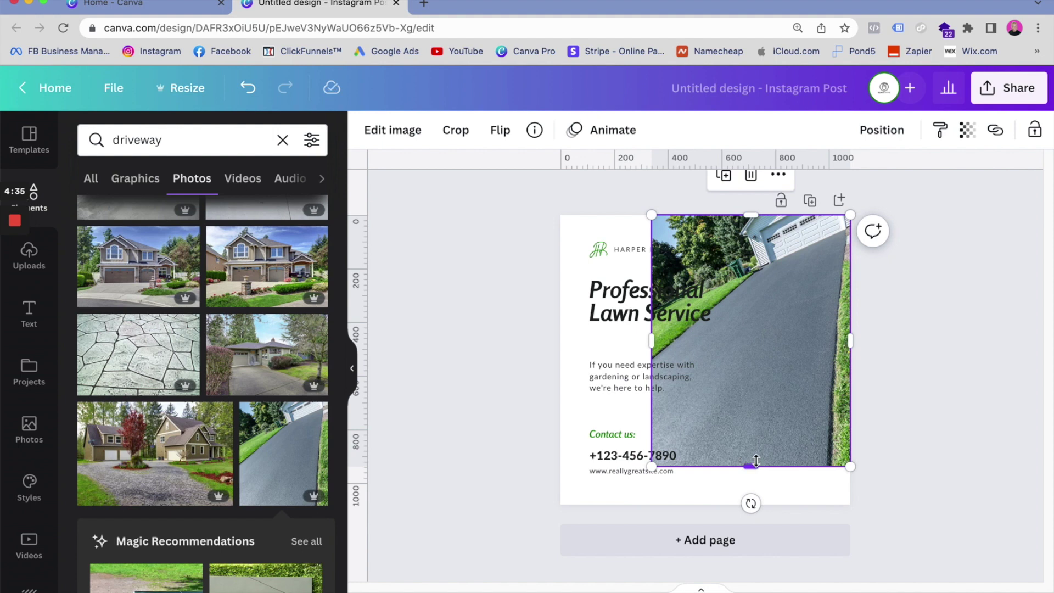
{"action": "left_click_drag", "start_coordinate": [752, 467], "coordinate": [757, 495]}
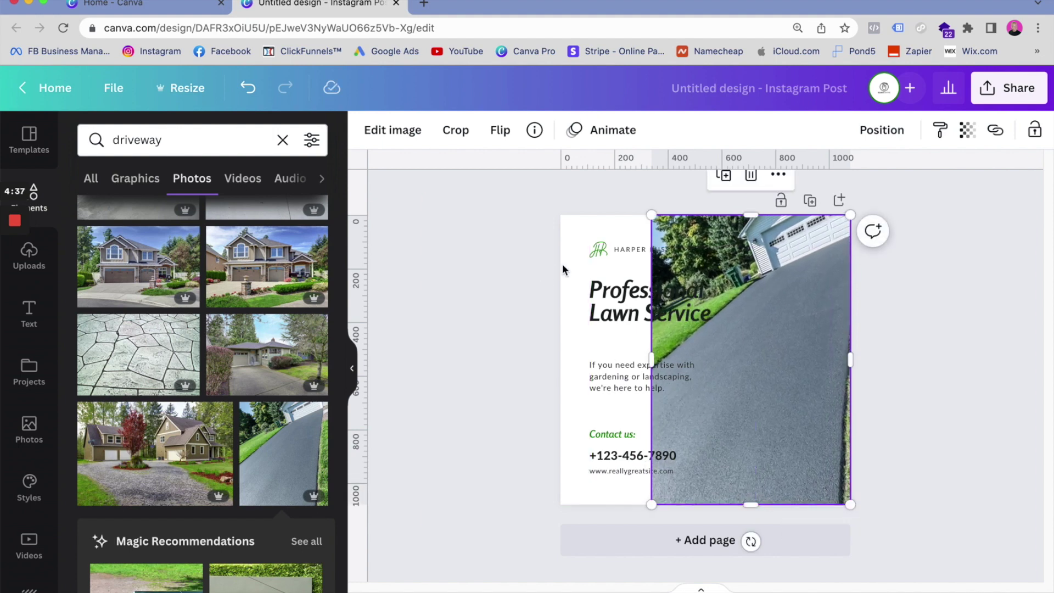
- Send the driveway photo to the back, behind the white curved panel
{"action": "left_click", "coordinate": [561, 297]}
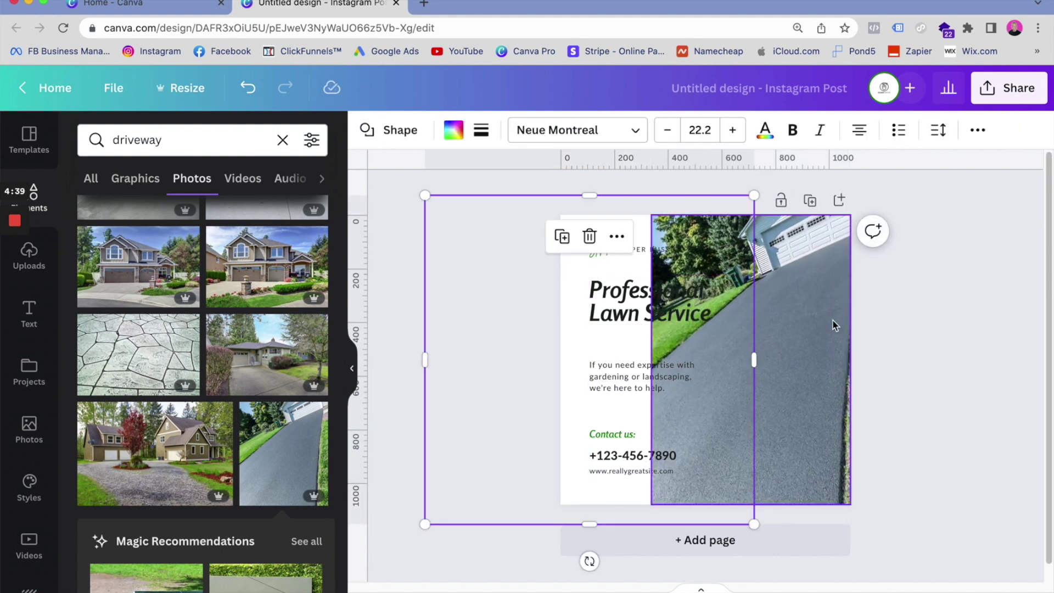
{"action": "left_click", "coordinate": [837, 325]}
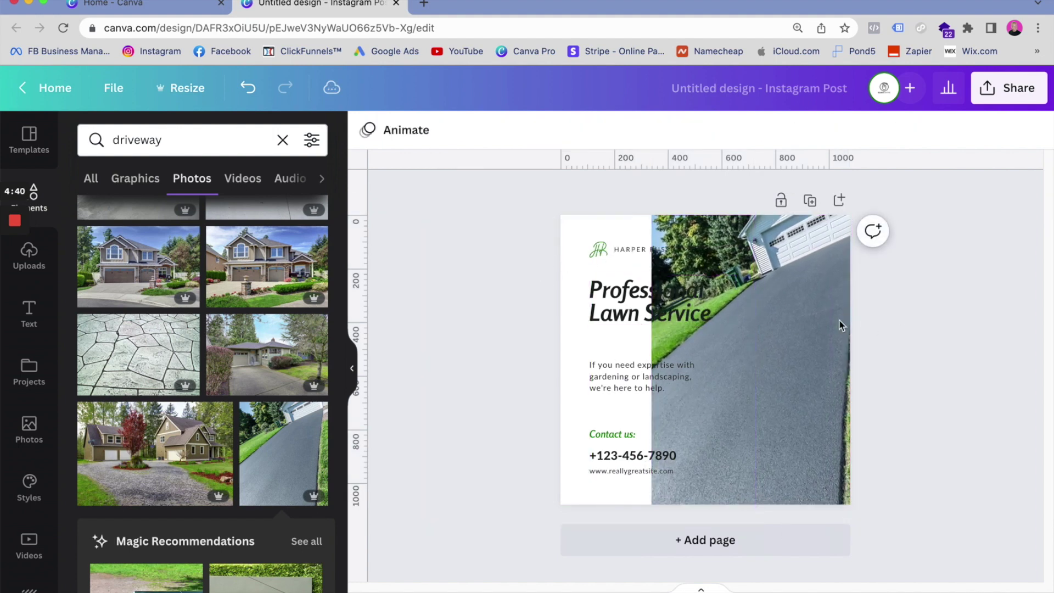
{"action": "right_click", "coordinate": [782, 317]}
{"action": "left_click", "coordinate": [845, 350]}
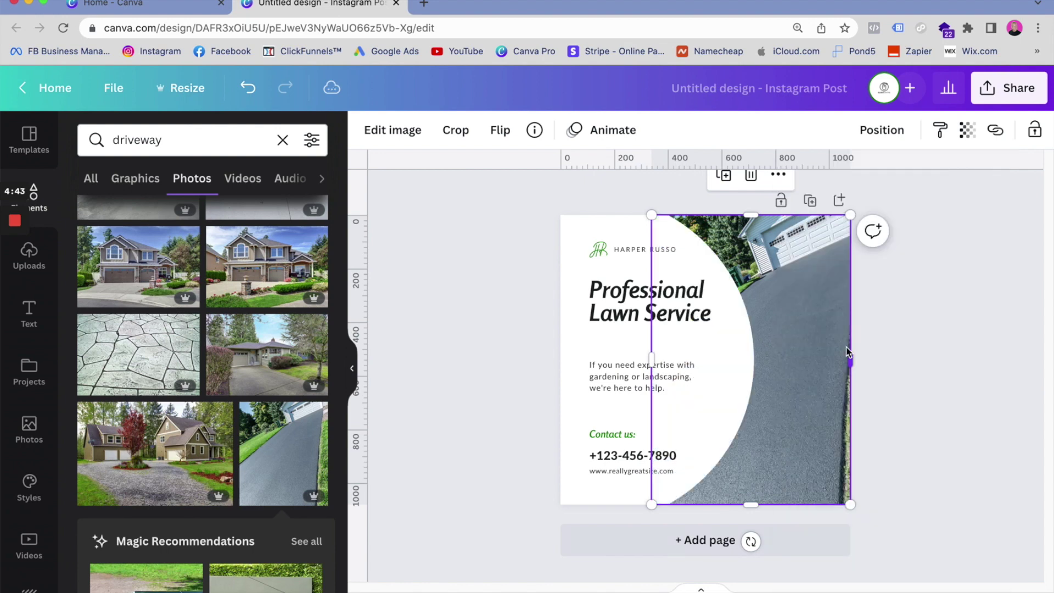
{"action": "left_click", "coordinate": [917, 354]}
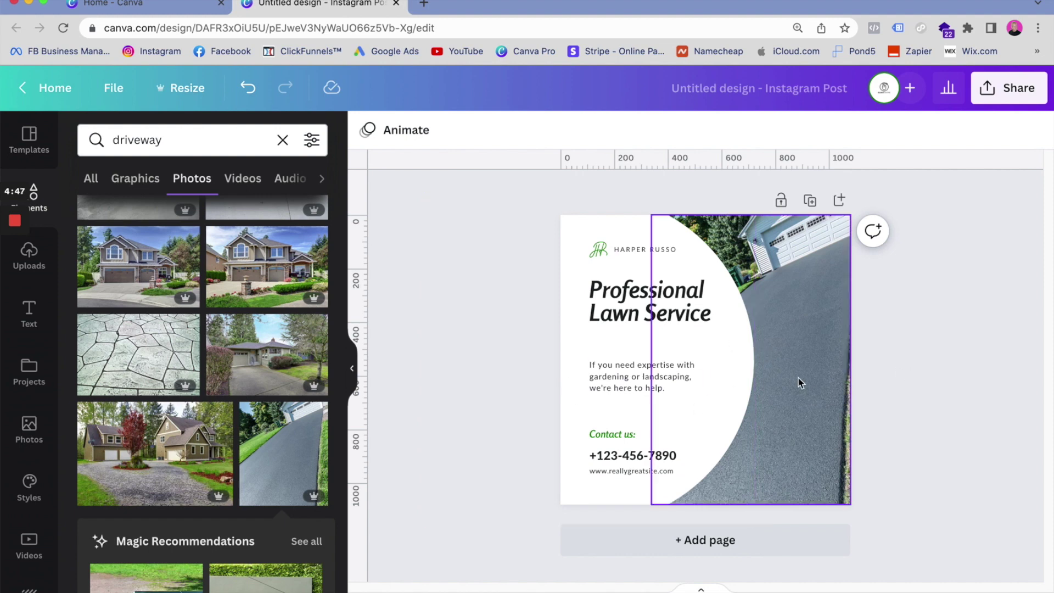
- Nudge the white curved panel slightly to the right
{"action": "left_click", "coordinate": [575, 425]}
{"action": "mouse_move", "coordinate": [571, 418]}
{"action": "left_mouse_down"}
{"action": "mouse_move", "coordinate": [548, 417]}
{"action": "mouse_move", "coordinate": [554, 409]}
{"action": "mouse_move", "coordinate": [588, 423]}
{"action": "left_mouse_up"}
{"action": "left_click", "coordinate": [958, 274]}
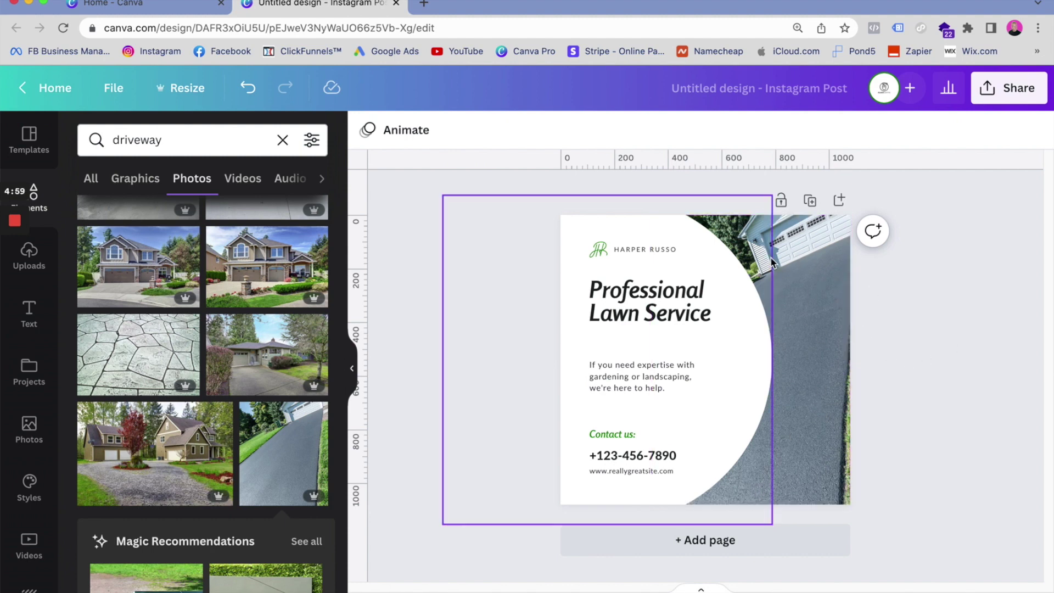
{"action": "left_click", "coordinate": [673, 302]}
- Replace the two-line heading text with 'London Driveway Services'
{"action": "triple_click", "coordinate": [673, 302]}
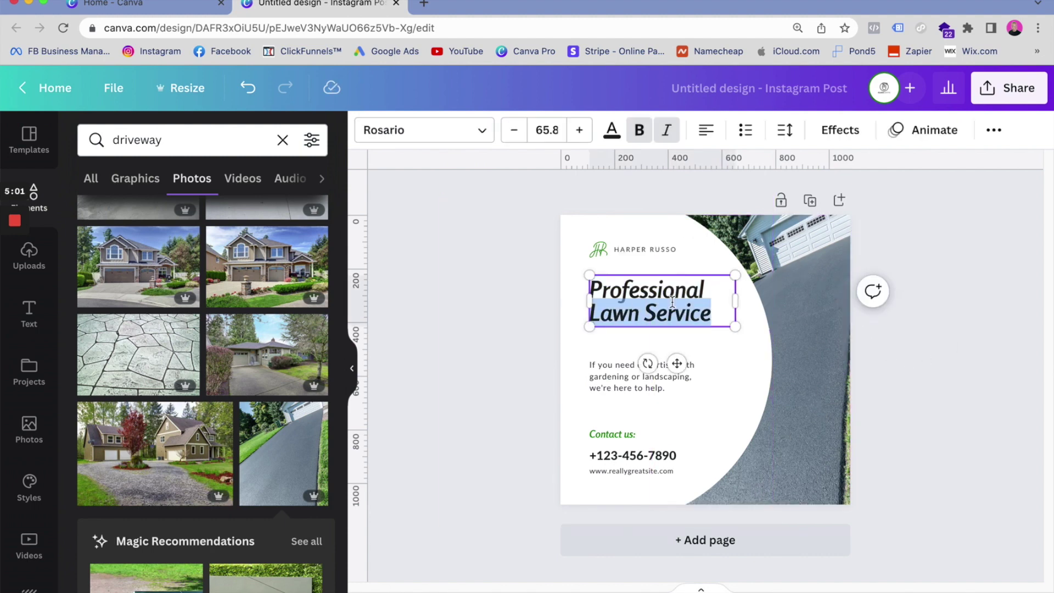
{"action": "left_click_drag", "start_coordinate": [712, 314], "coordinate": [595, 292]}
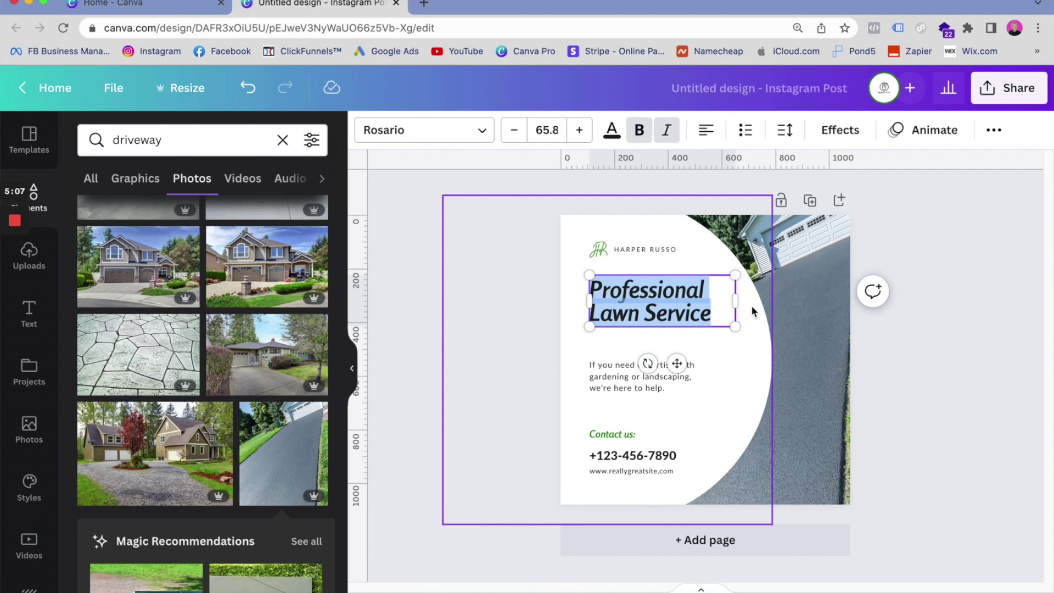
{"action": "type", "text": "London"}
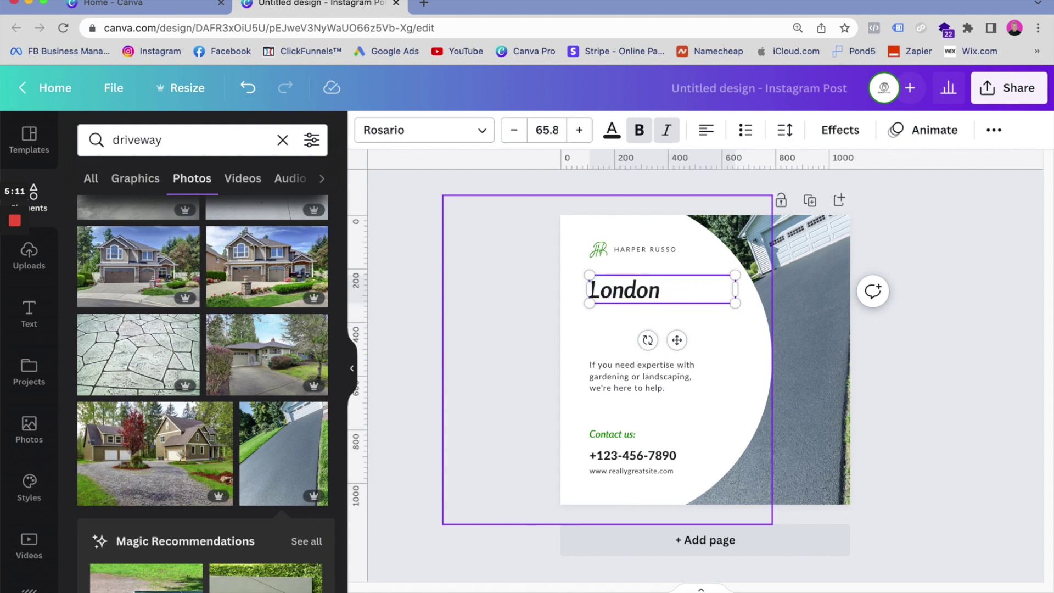
{"action": "type", "text": " Drivw"}
{"action": "key", "text": "BackSpace"}
{"action": "type", "text": "e"}
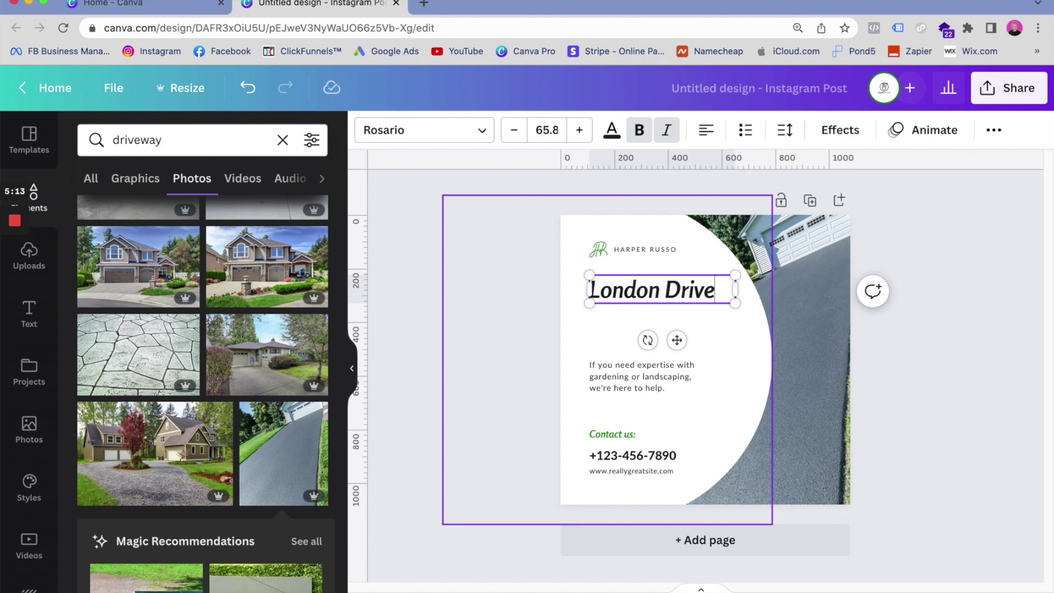
{"action": "type", "text": "way Services"}
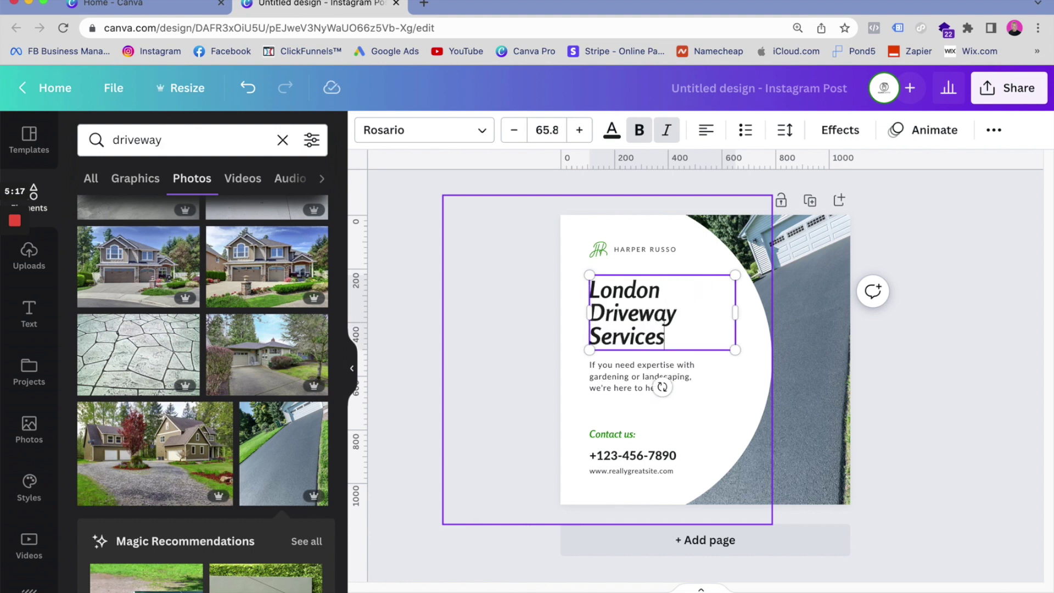
{"action": "left_click", "coordinate": [944, 393]}
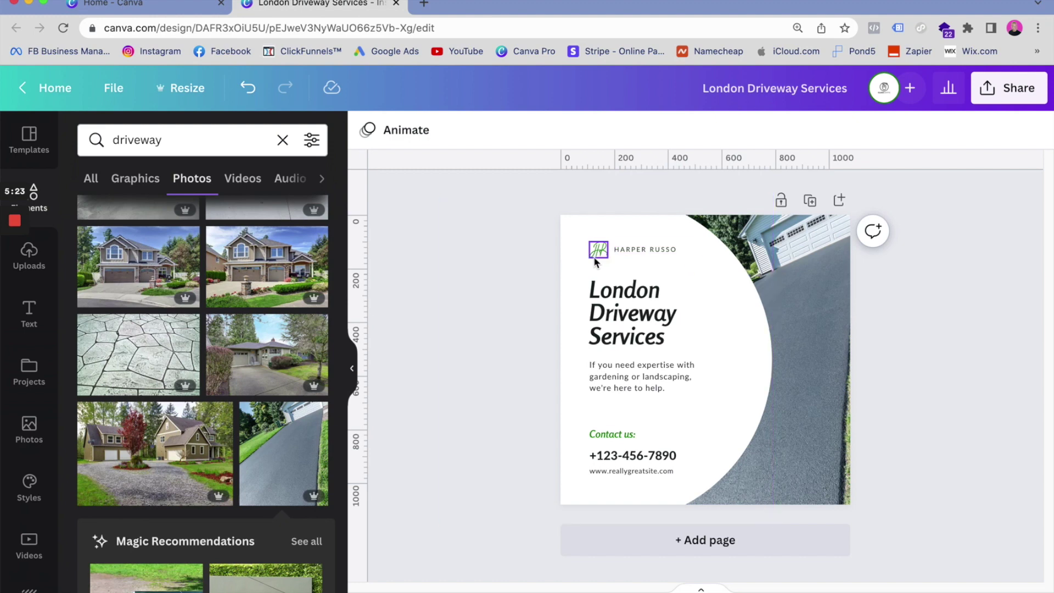
{"action": "left_click", "coordinate": [671, 250]}
- Replace the brand text beside the logo with the new business name
{"action": "left_click", "coordinate": [671, 250]}
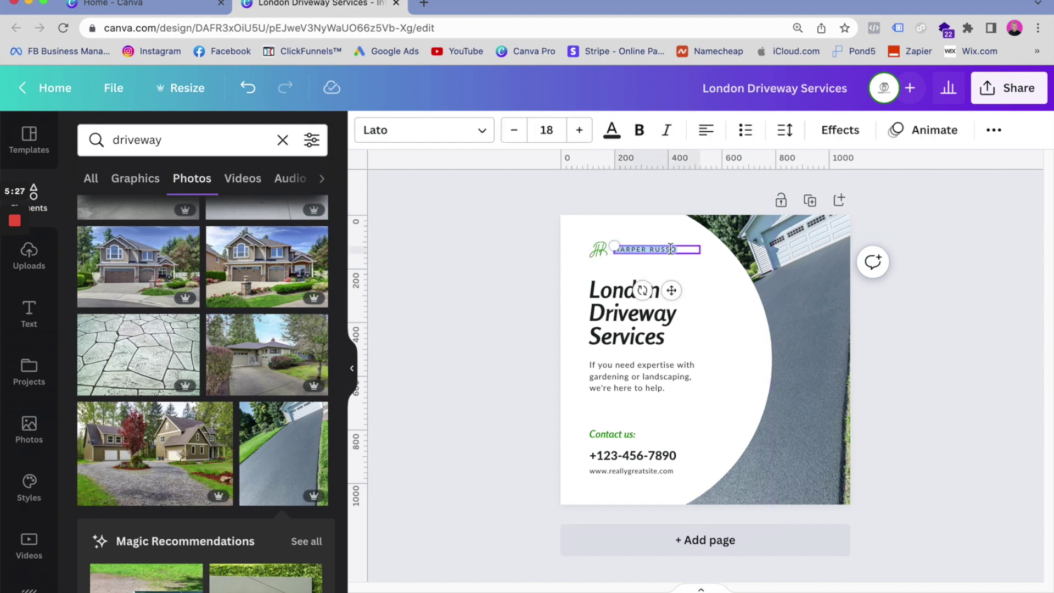
{"action": "key", "text": "BackSpace"}
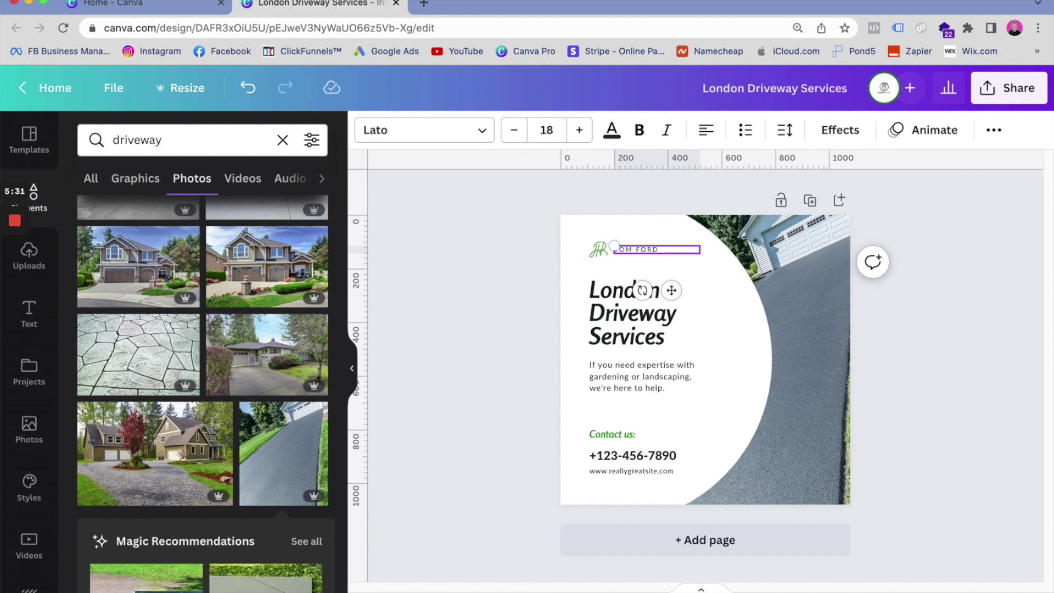
{"action": "type", "text": "TOM FORD PLANNING"}
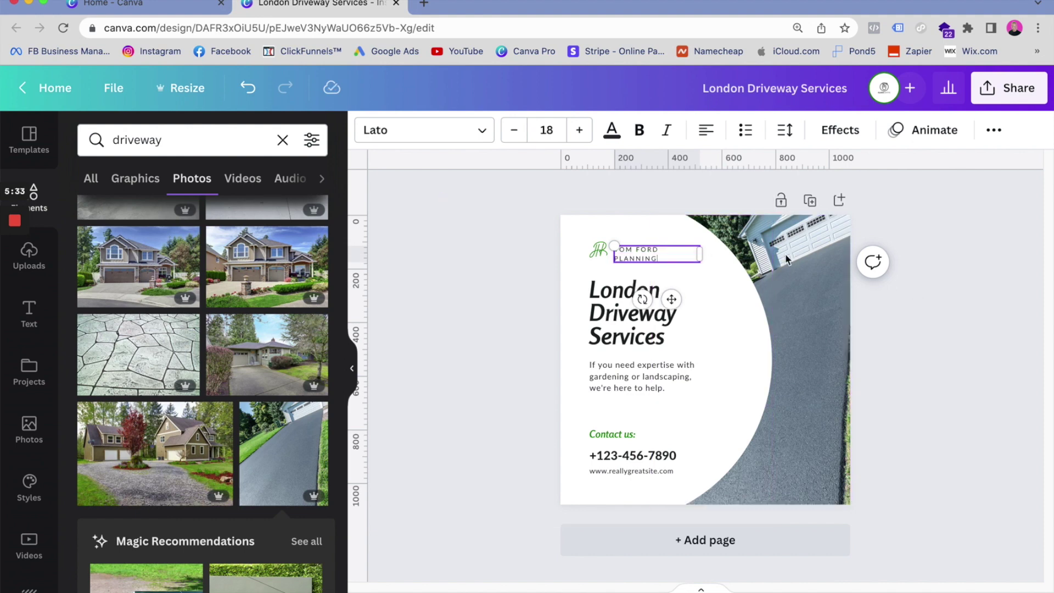
{"action": "left_click", "coordinate": [944, 360]}
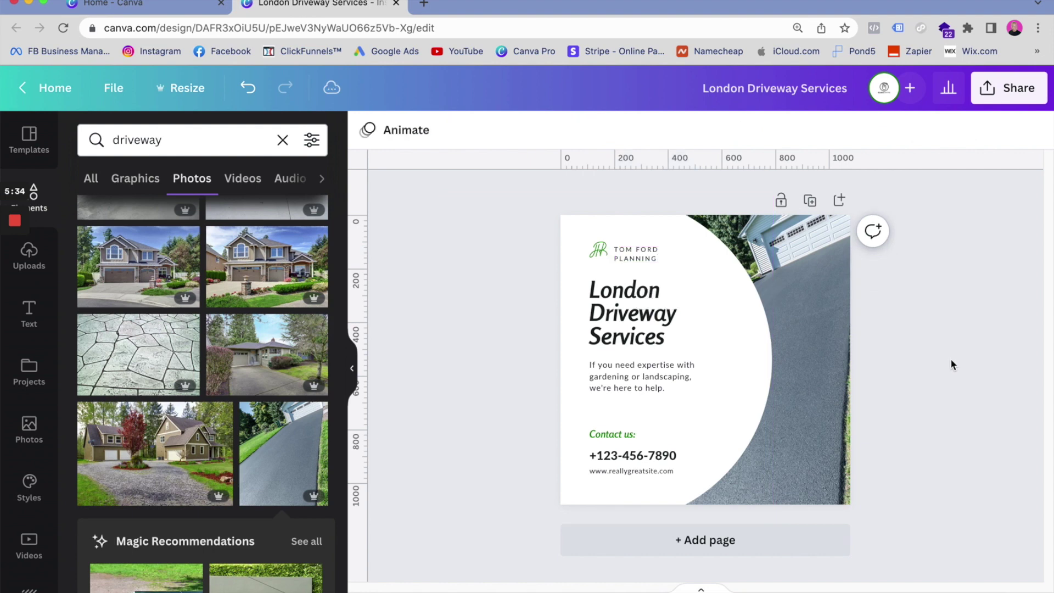
- Select and inspect the logo, heading and paragraph text one by one
{"action": "left_click", "coordinate": [596, 254]}
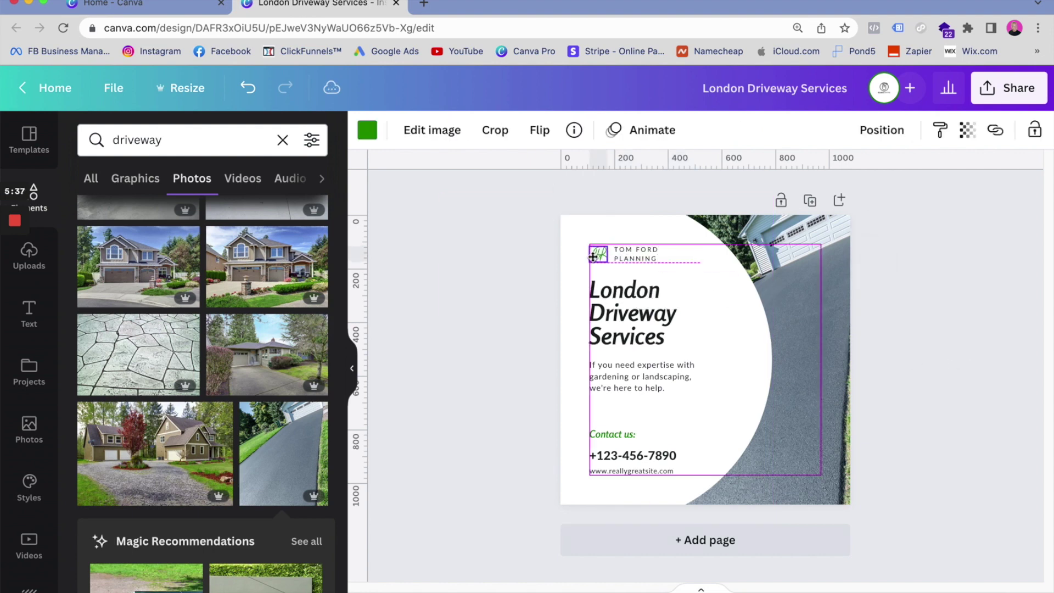
{"action": "left_click", "coordinate": [962, 351]}
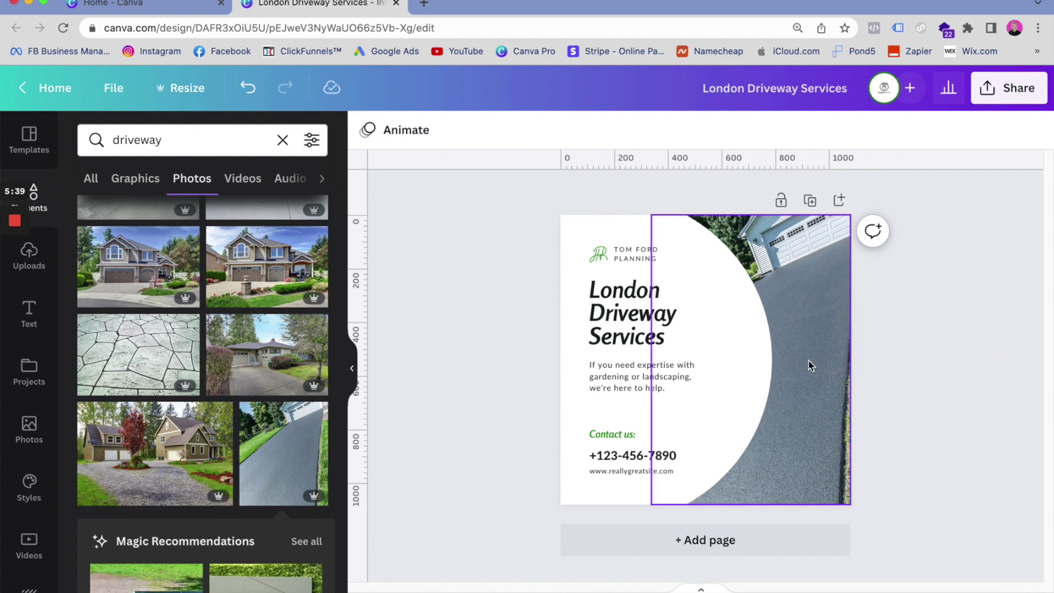
{"action": "left_click", "coordinate": [674, 324]}
{"action": "left_click", "coordinate": [940, 425]}
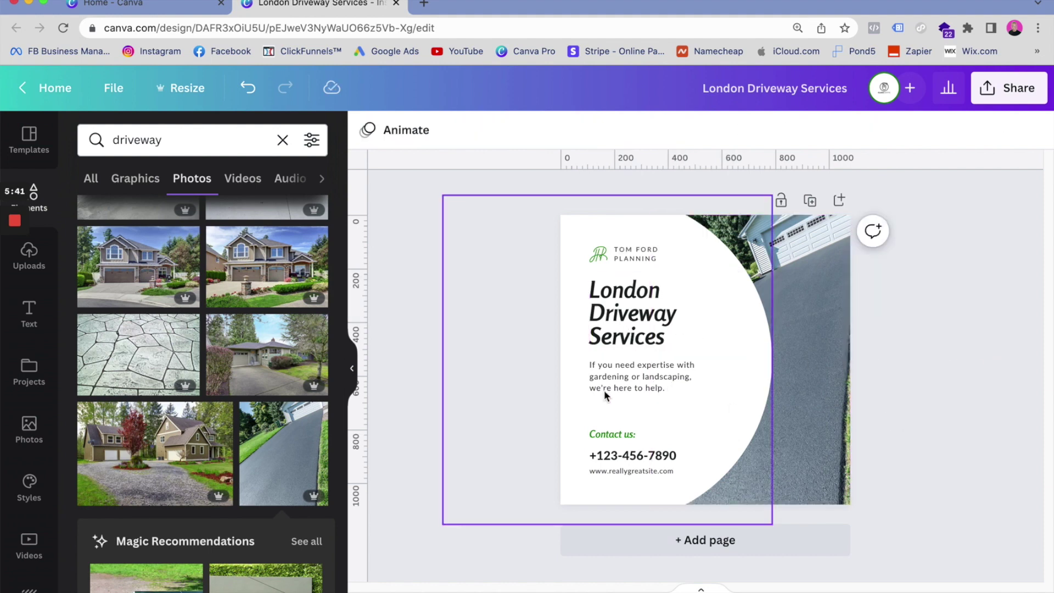
{"action": "left_click", "coordinate": [668, 377]}
{"action": "left_click", "coordinate": [668, 376]}
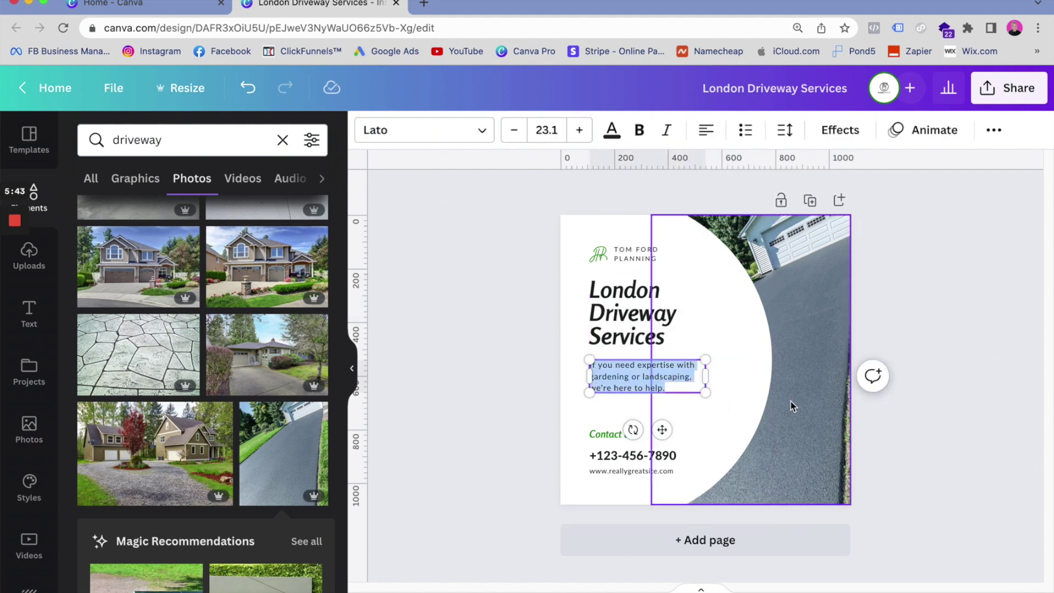
{"action": "left_click", "coordinate": [925, 452]}
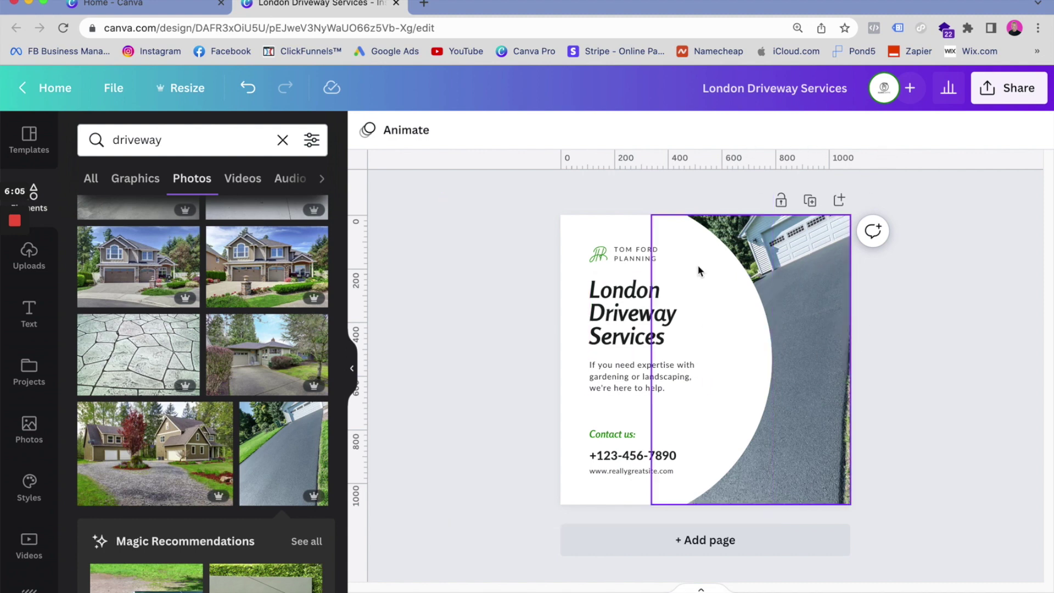
{"action": "left_click", "coordinate": [1010, 89]}
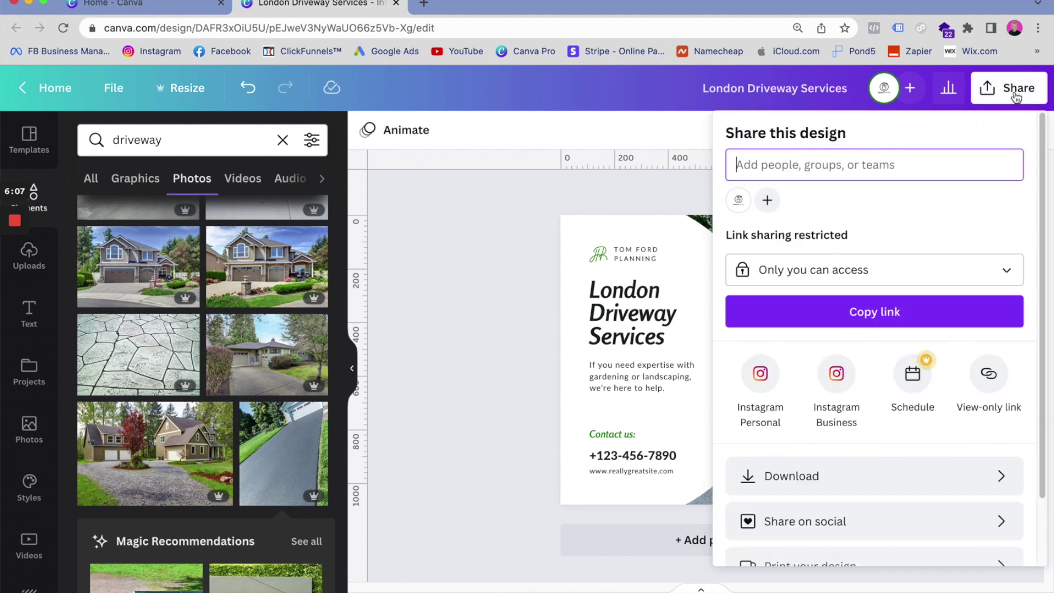
{"action": "left_click", "coordinate": [819, 477]}
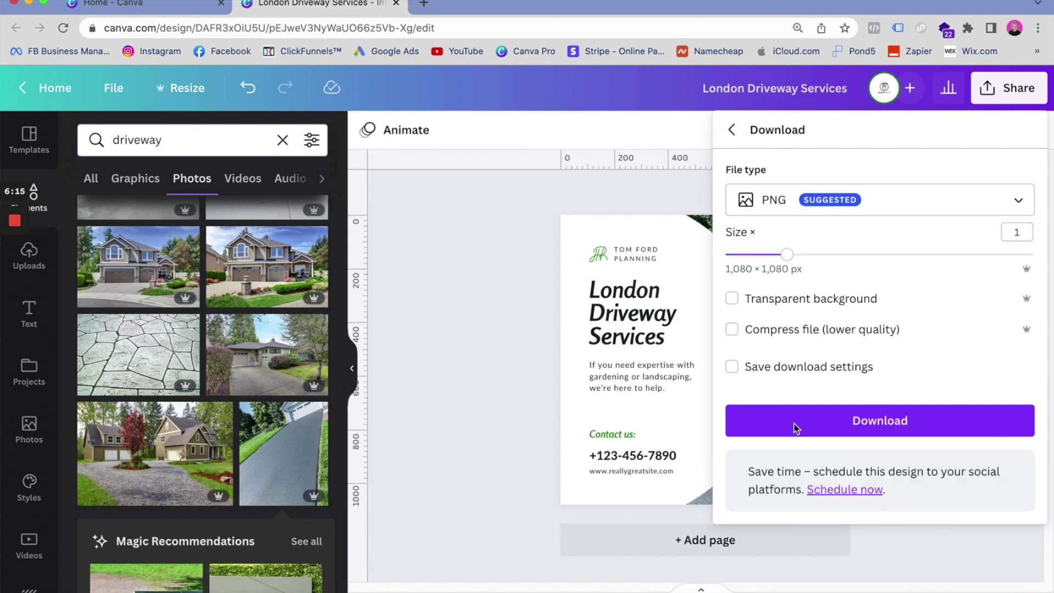
{"action": "left_click", "coordinate": [496, 312]}
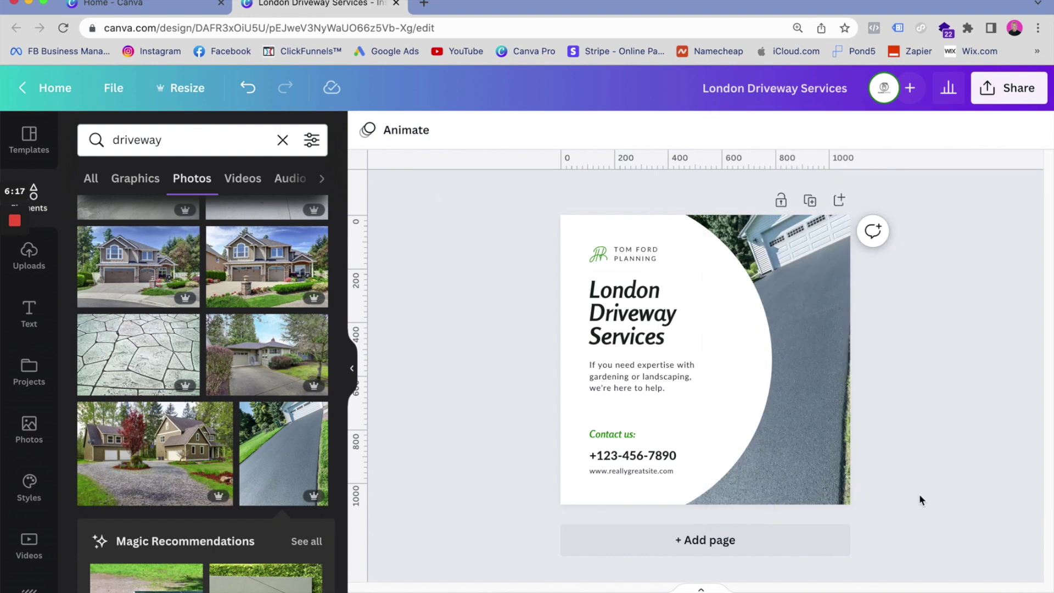
{"action": "left_click_drag", "start_coordinate": [912, 499], "coordinate": [526, 222]}
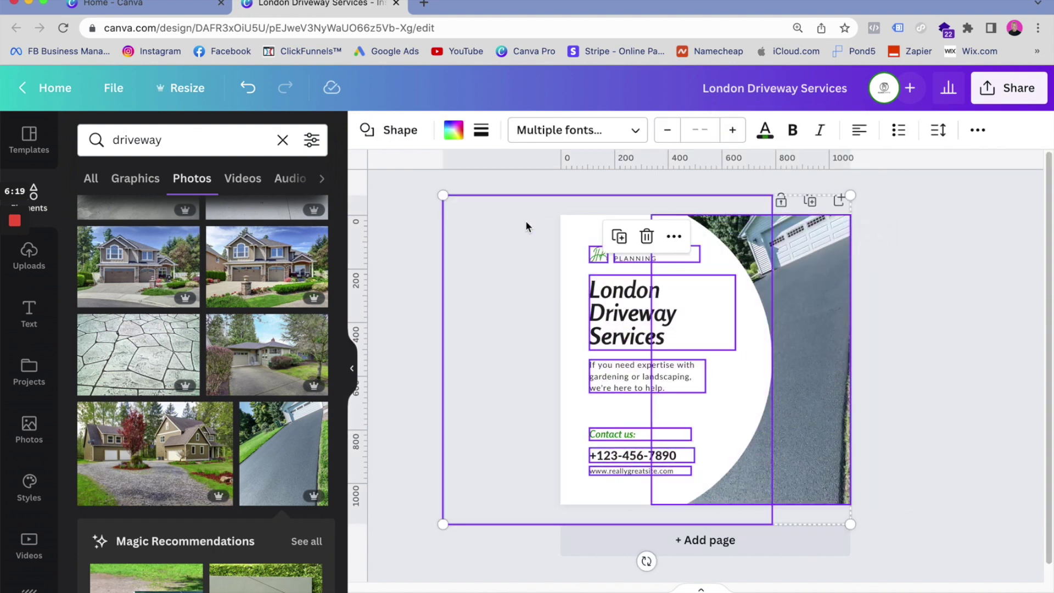
- Delete all selected London Driveway elements, then scroll through the landscaping template results
{"action": "key", "text": "Delete"}
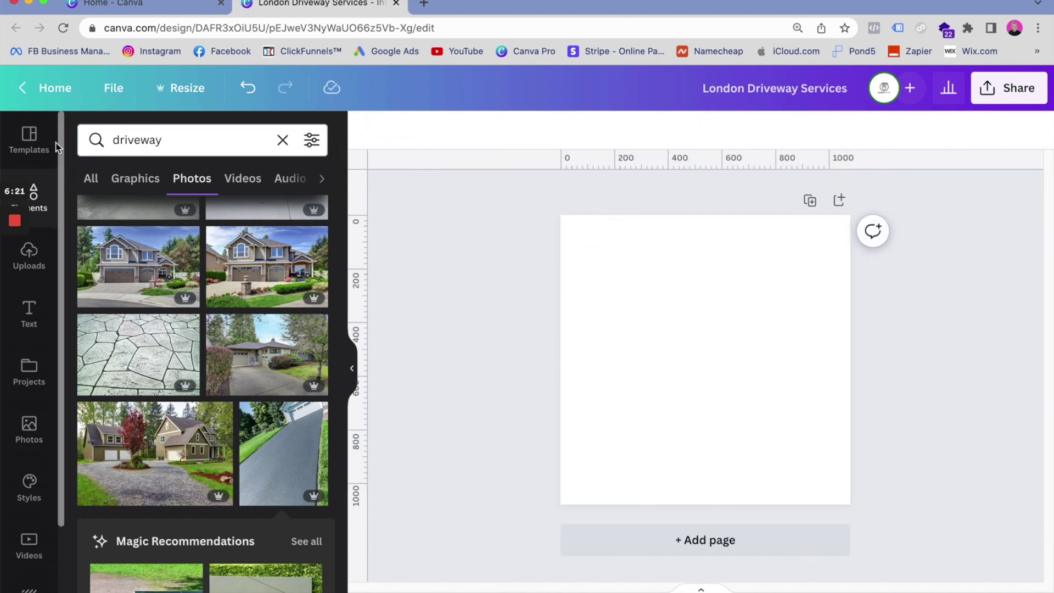
{"action": "left_click", "coordinate": [55, 144]}
{"action": "scroll", "coordinate": [219, 341], "scroll_direction": "down", "scroll_amount": 3}
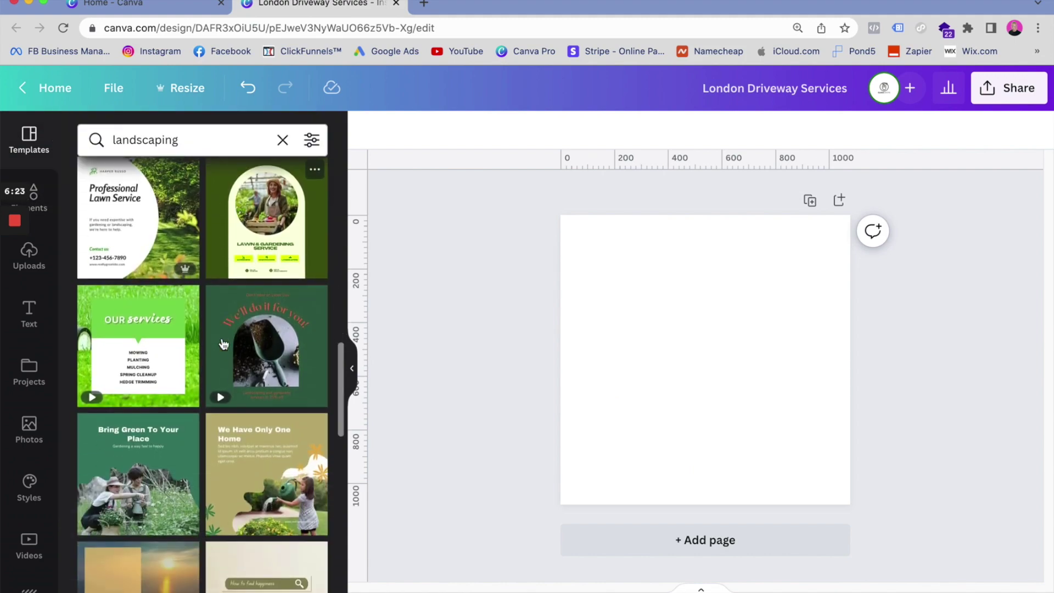
{"action": "scroll", "coordinate": [225, 346], "scroll_direction": "down", "scroll_amount": 10}
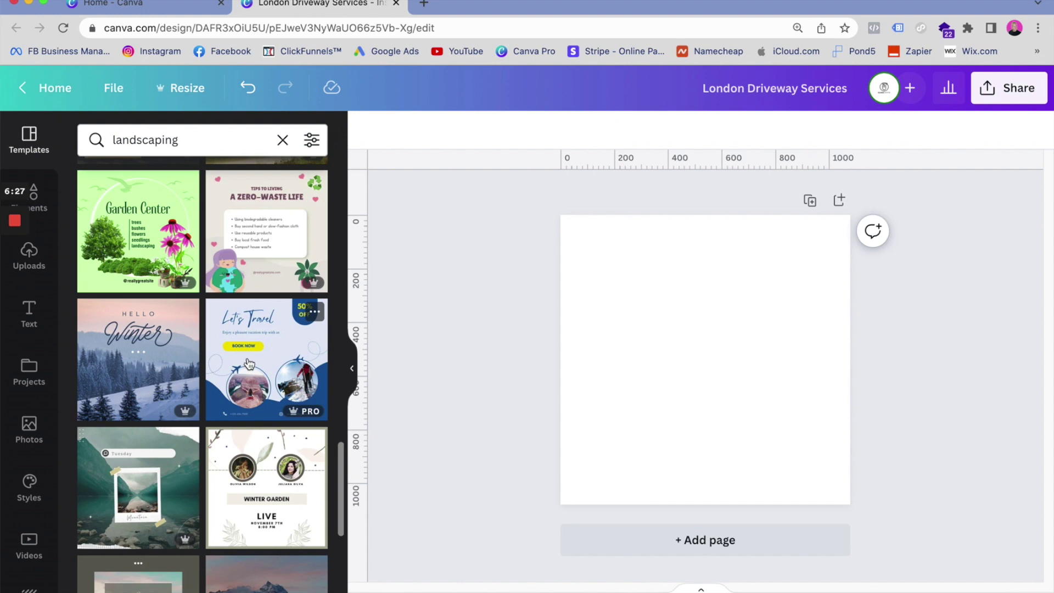
{"action": "scroll", "coordinate": [249, 363], "scroll_direction": "down", "scroll_amount": 4}
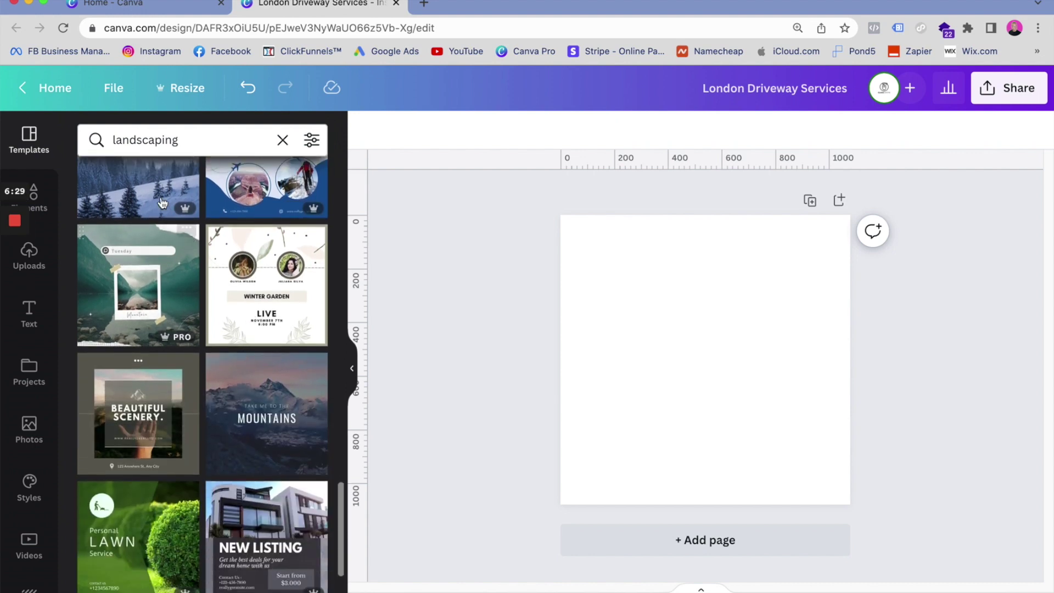
{"action": "scroll", "coordinate": [207, 351], "scroll_direction": "down", "scroll_amount": 3}
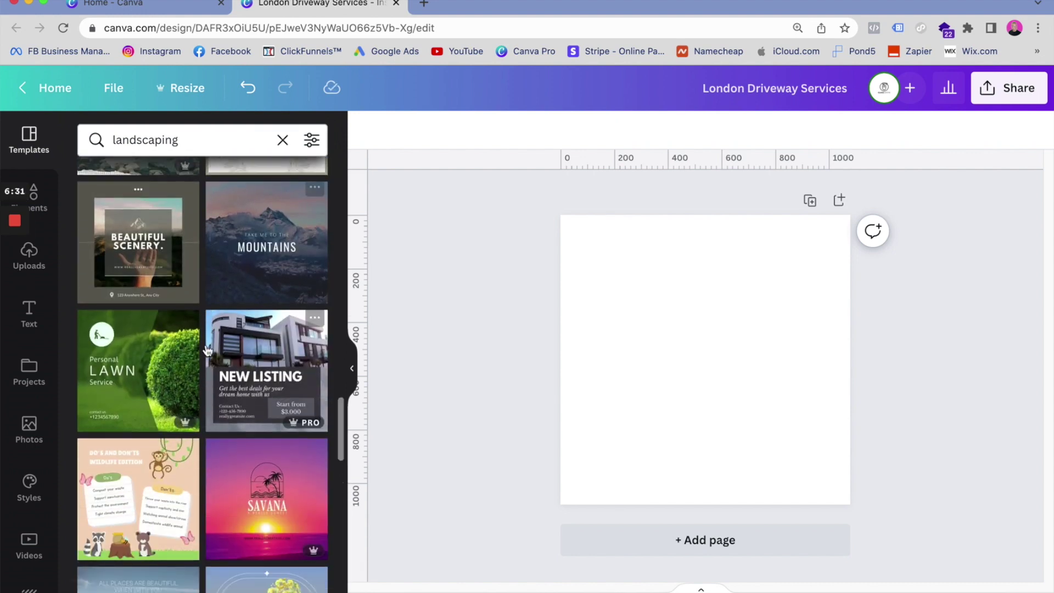
- Apply the New Listing template and delete its house photo, keeping the grey textured background
{"action": "left_click", "coordinate": [276, 345]}
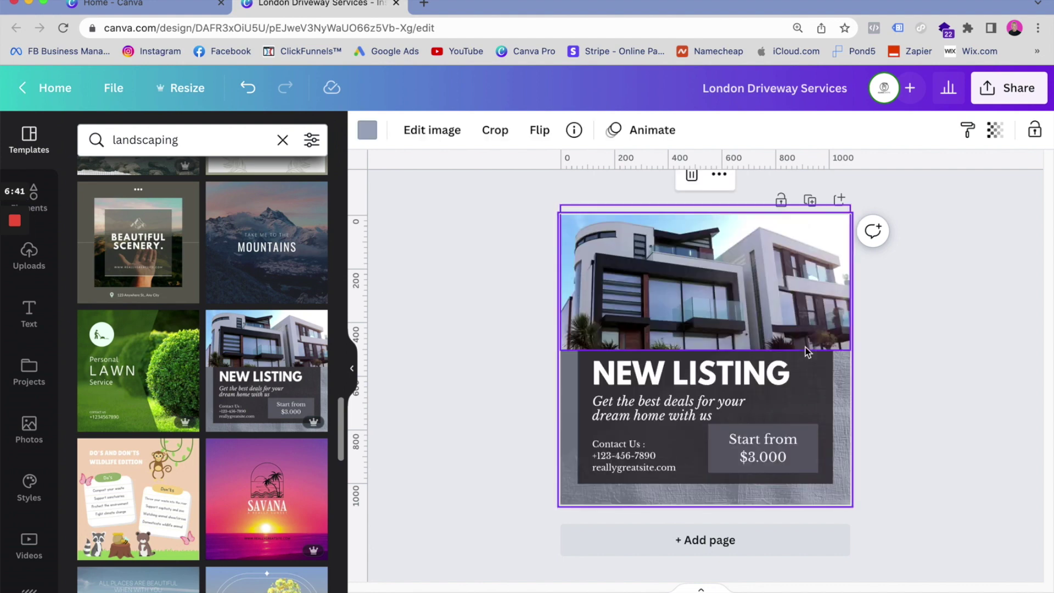
{"action": "left_click", "coordinate": [880, 365]}
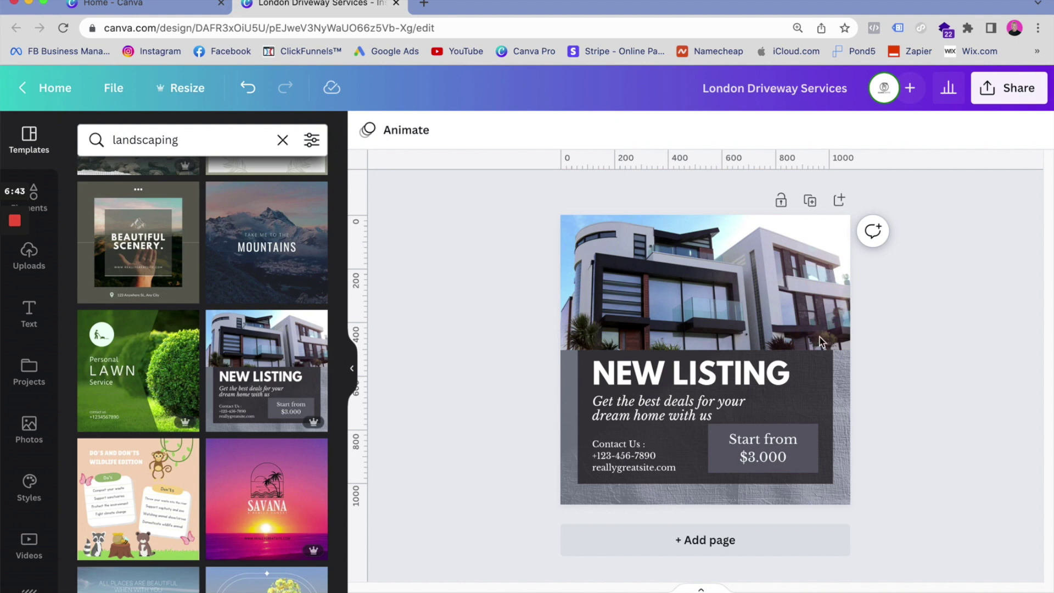
{"action": "left_click", "coordinate": [821, 342]}
{"action": "left_click", "coordinate": [895, 422]}
{"action": "left_click", "coordinate": [849, 415]}
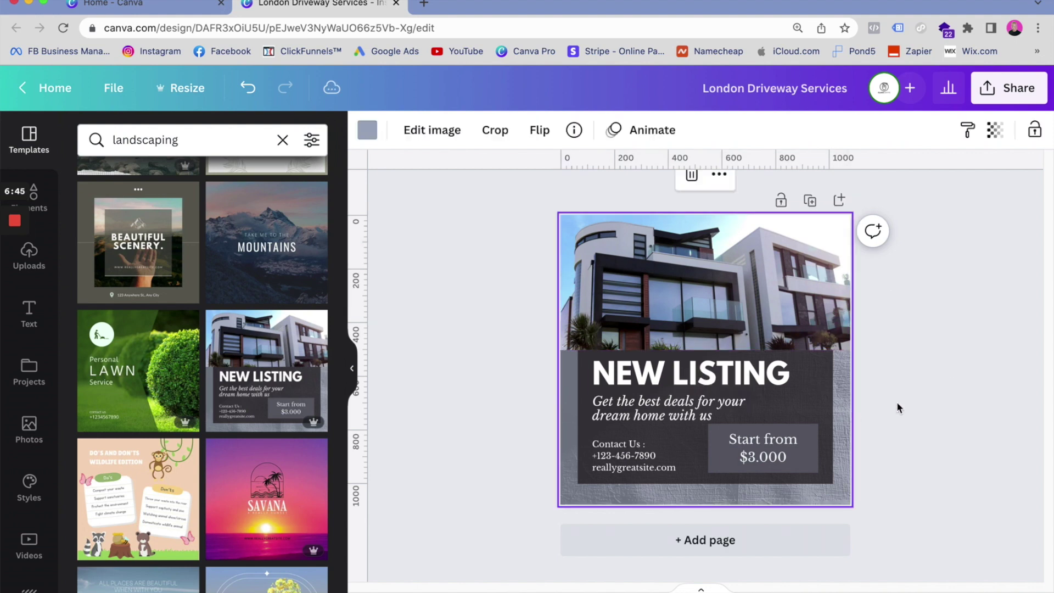
{"action": "left_click", "coordinate": [936, 406]}
{"action": "left_click", "coordinate": [755, 312]}
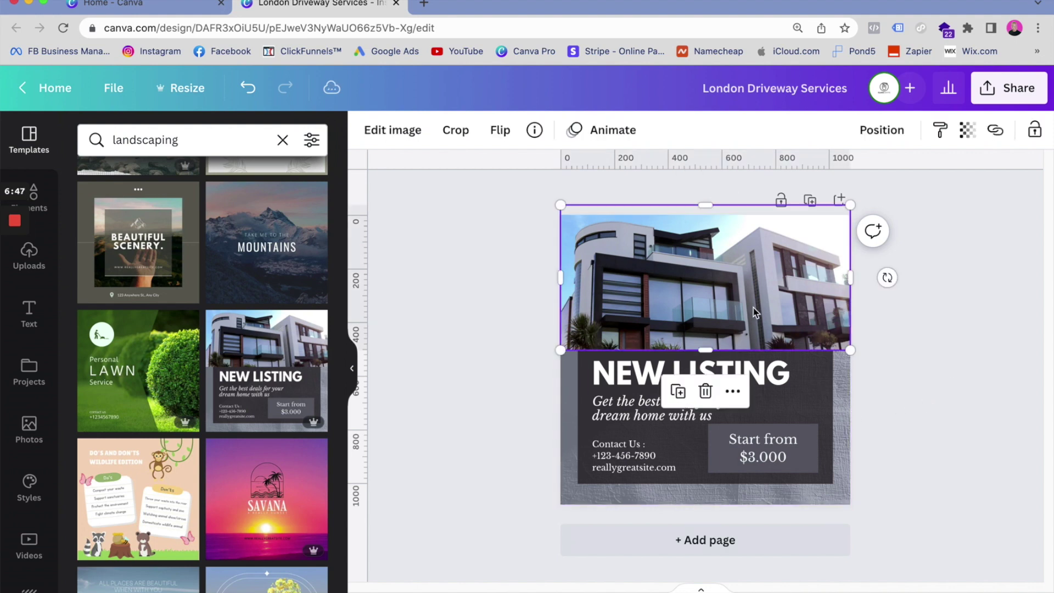
{"action": "key", "text": "Delete"}
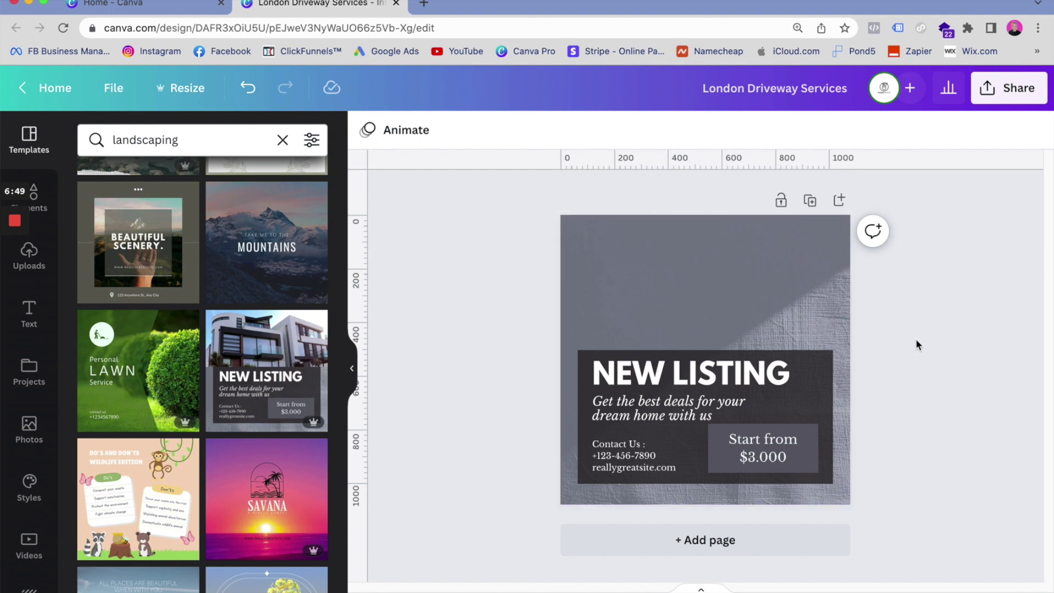
- Search templates for 'houses' and apply the blue Real Estate For Sale template
{"action": "left_click", "coordinate": [193, 138]}
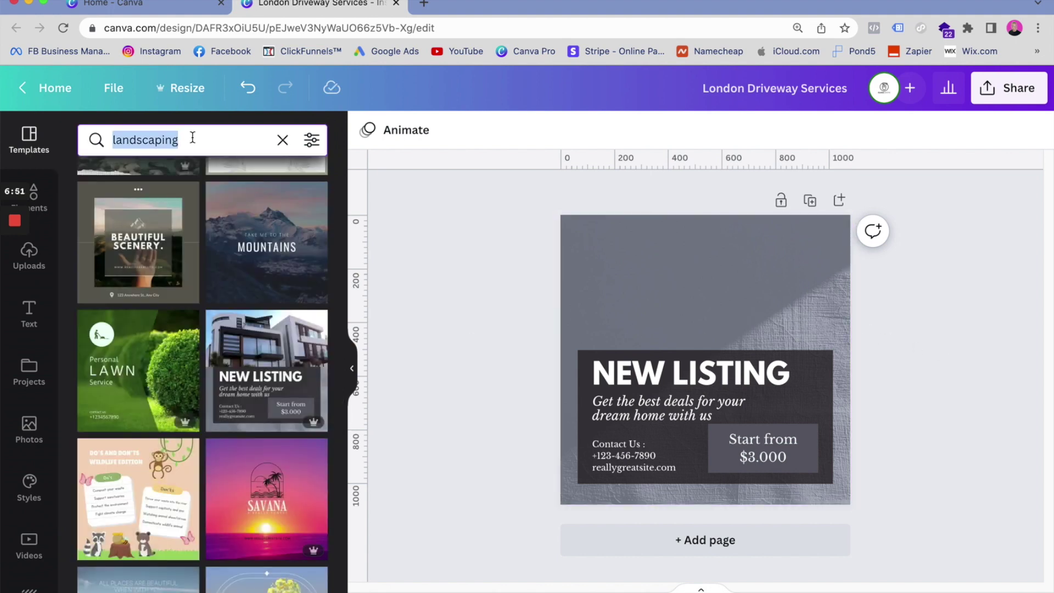
{"action": "type", "text": "hopuse"}
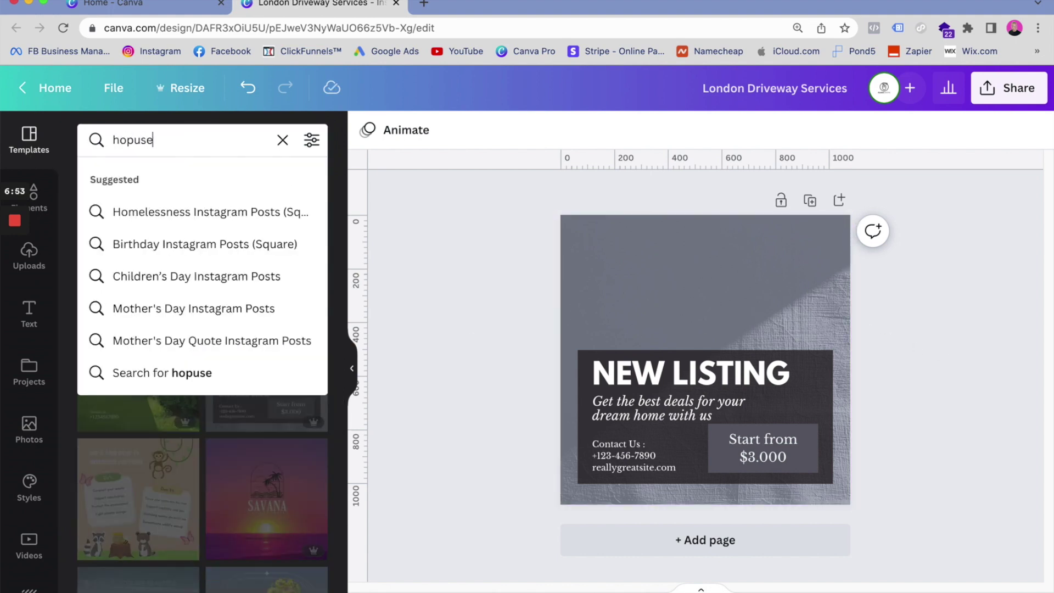
{"action": "key", "text": "BackSpace"}
{"action": "type", "text": "uses"}
{"action": "key", "text": "Return"}
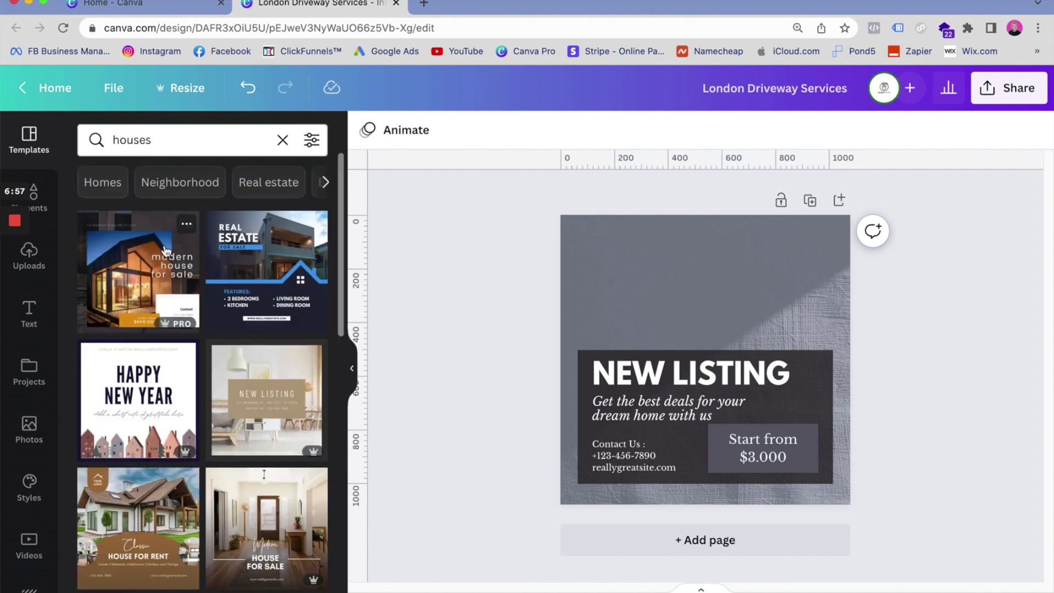
{"action": "left_click", "coordinate": [260, 258]}
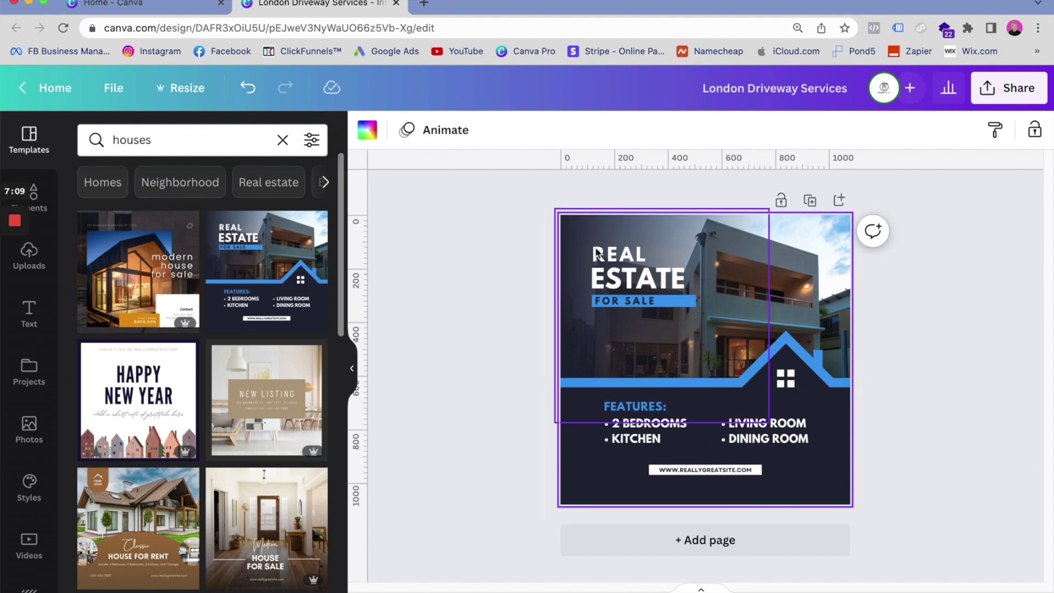
{"action": "left_click", "coordinate": [678, 302]}
- Recolour the FOR SALE bar light pink after trying red-orange
{"action": "left_click", "coordinate": [366, 129]}
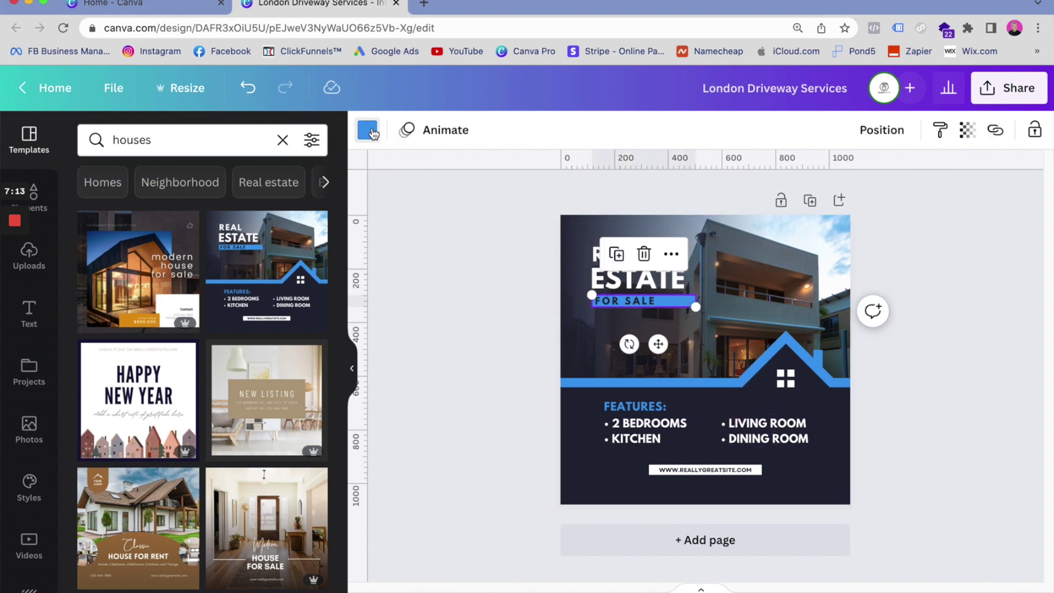
{"action": "left_click", "coordinate": [145, 337]}
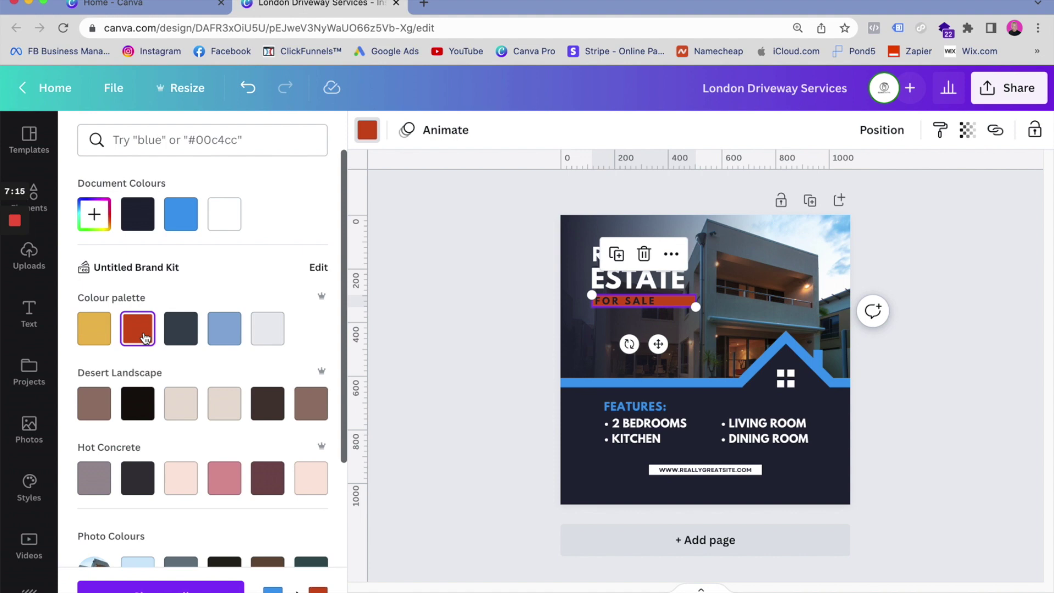
{"action": "left_click", "coordinate": [178, 495]}
{"action": "left_click", "coordinate": [968, 434]}
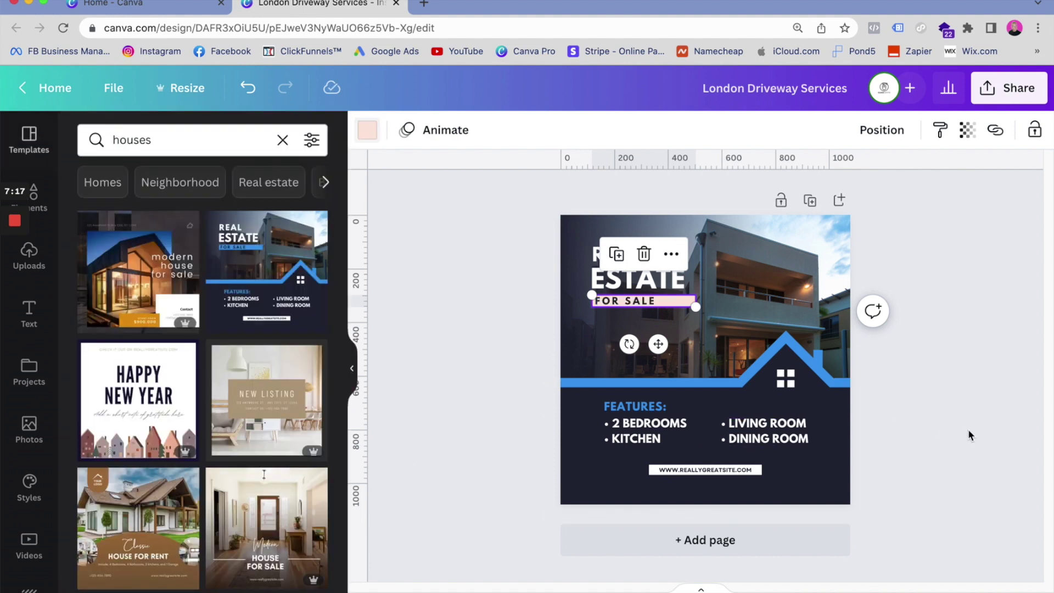
- Try light pink on the features box, then return it to dark navy
{"action": "left_click", "coordinate": [600, 485]}
{"action": "left_click", "coordinate": [379, 129]}
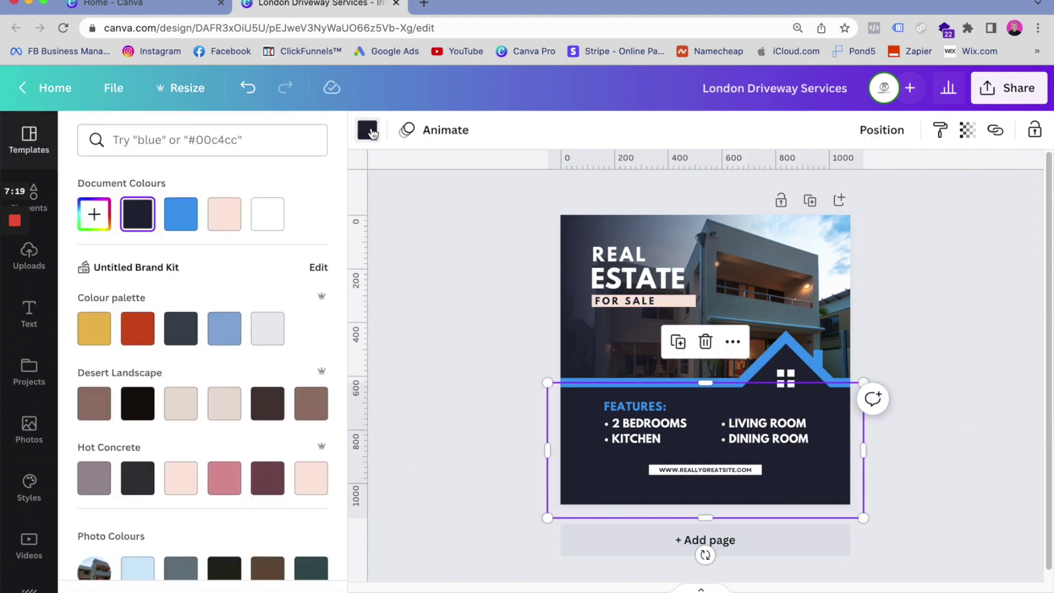
{"action": "left_click", "coordinate": [180, 479]}
{"action": "left_click", "coordinate": [883, 503]}
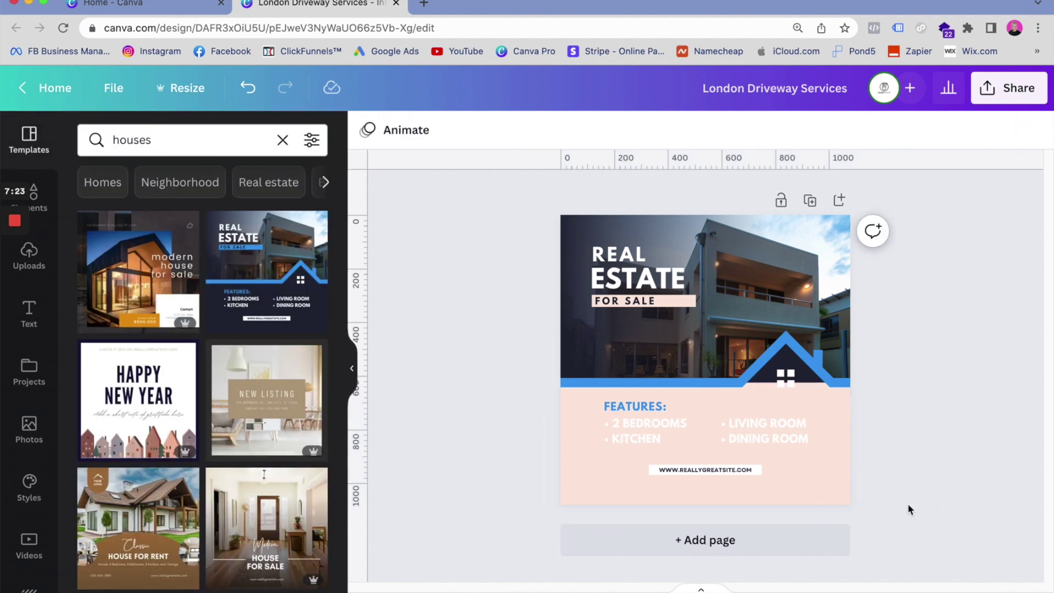
{"action": "left_click_drag", "start_coordinate": [908, 504], "coordinate": [602, 427]}
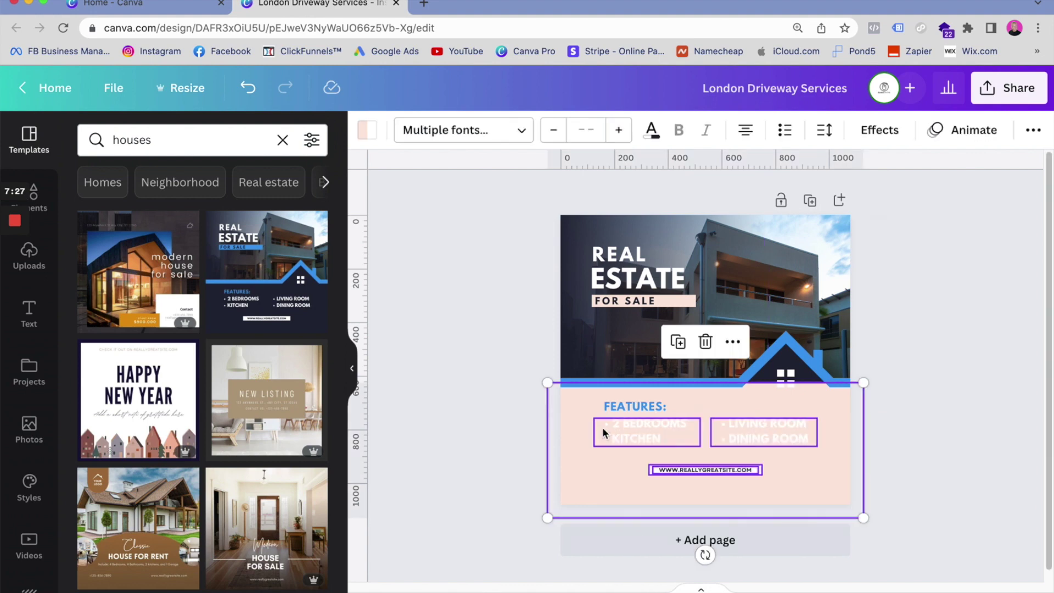
{"action": "left_click", "coordinate": [366, 132]}
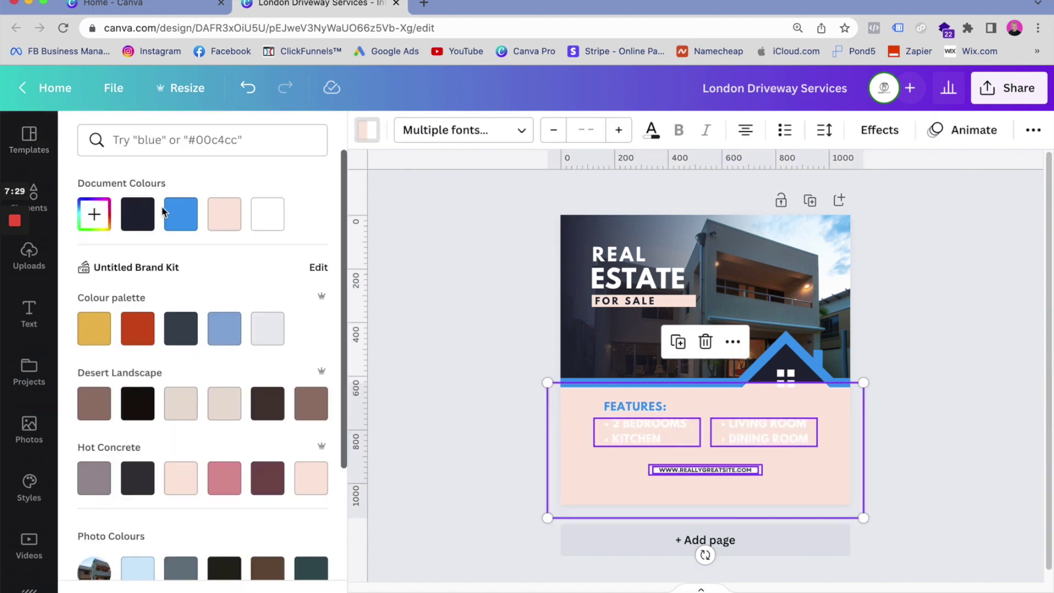
{"action": "left_click", "coordinate": [140, 217]}
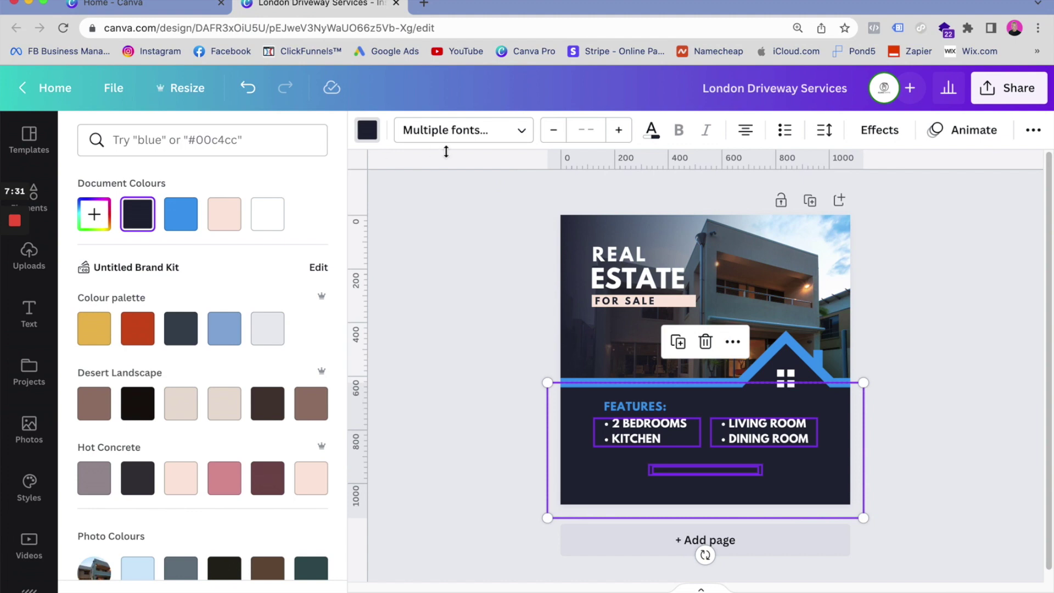
{"action": "left_click", "coordinate": [501, 299]}
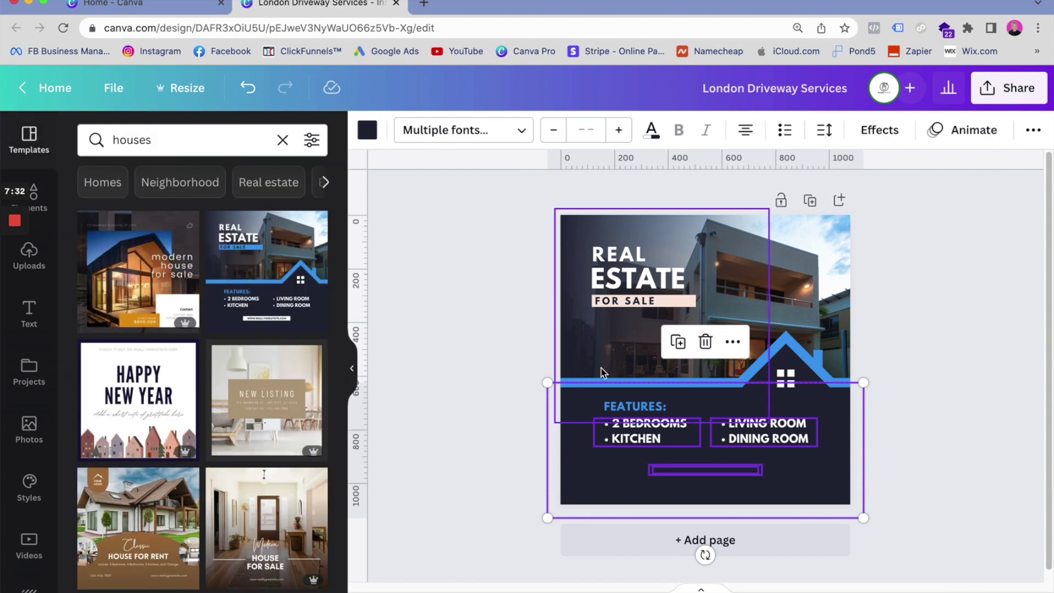
- Make the 2 BEDROOMS / KITCHEN and LIVING ROOM / DINING ROOM text magenta
{"action": "left_click", "coordinate": [637, 436]}
{"action": "left_click", "coordinate": [609, 135]}
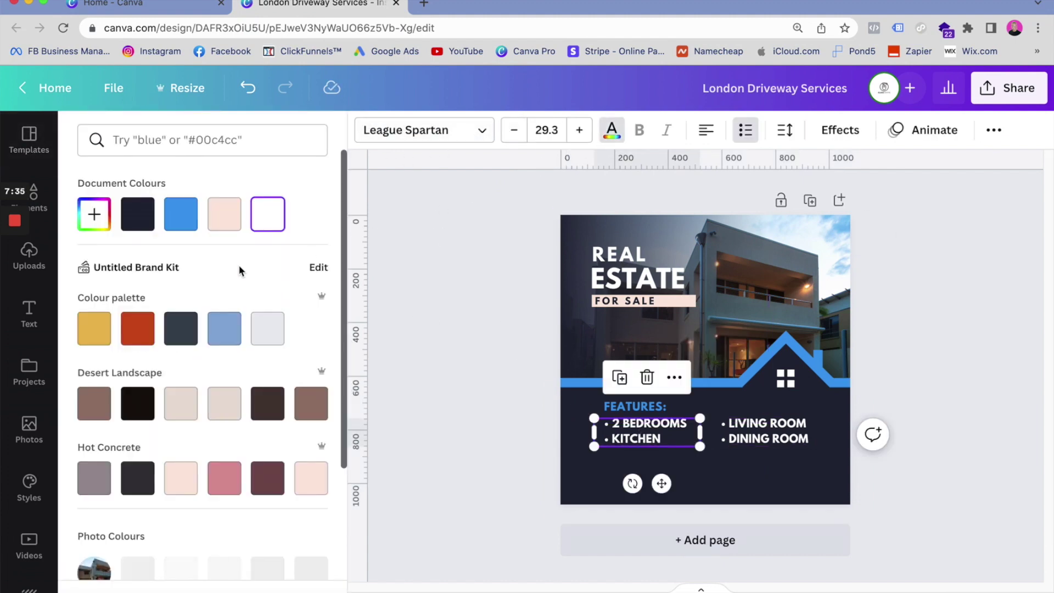
{"action": "scroll", "coordinate": [187, 439], "scroll_direction": "down", "scroll_amount": 5}
{"action": "left_click", "coordinate": [184, 464]}
{"action": "key", "text": "Tab"}
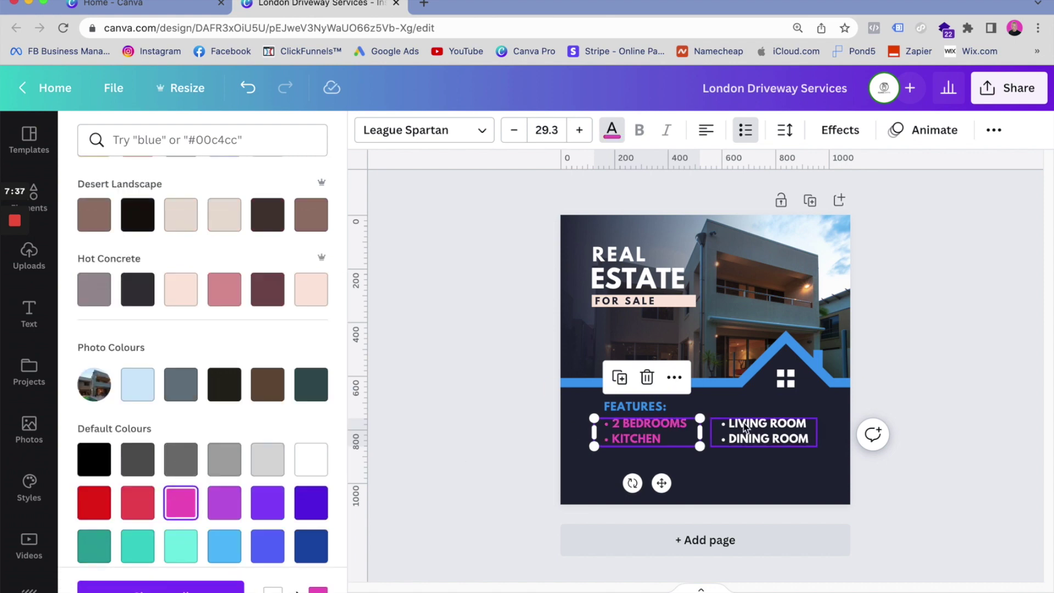
{"action": "left_click", "coordinate": [181, 503]}
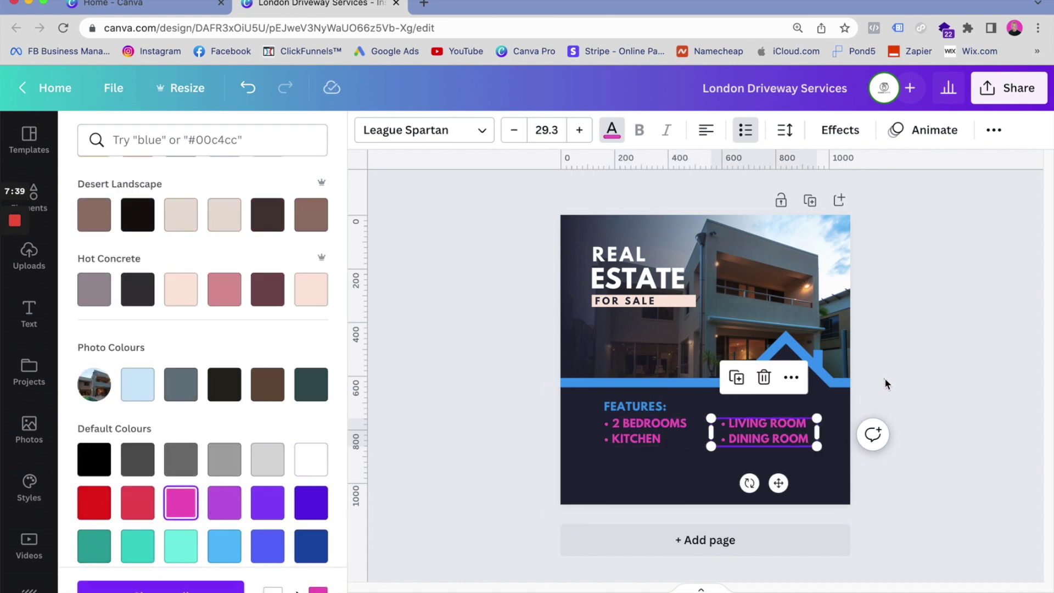
- Turn the blue horizontal line, diagonal roof line and house shape magenta
{"action": "left_click", "coordinate": [638, 383]}
{"action": "left_click", "coordinate": [367, 130]}
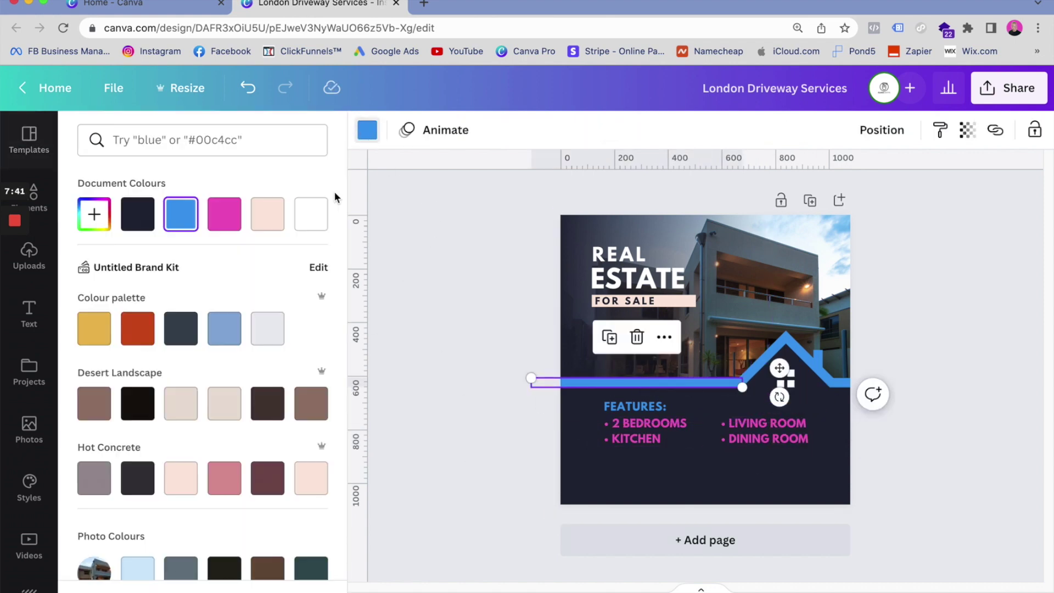
{"action": "left_click", "coordinate": [224, 213]}
{"action": "left_click", "coordinate": [773, 355]}
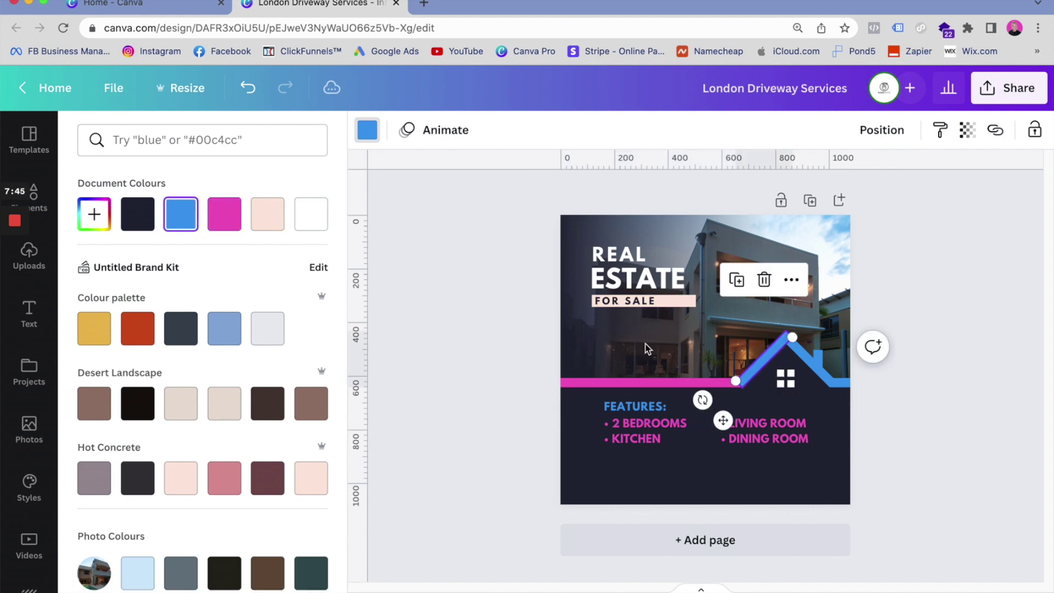
{"action": "left_click", "coordinate": [224, 213]}
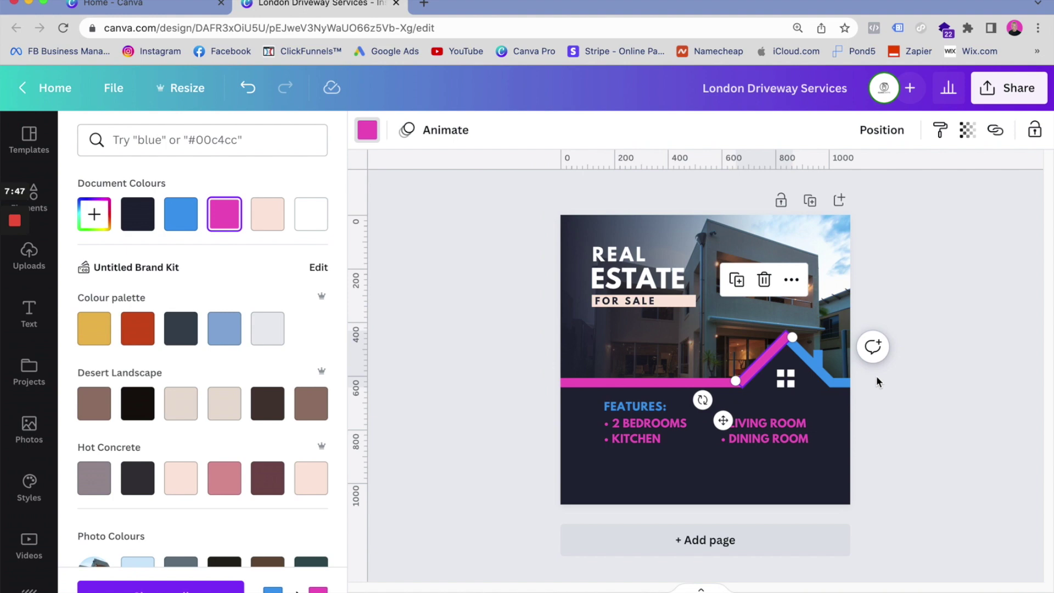
{"action": "left_click", "coordinate": [837, 381]}
{"action": "left_click", "coordinate": [224, 214]}
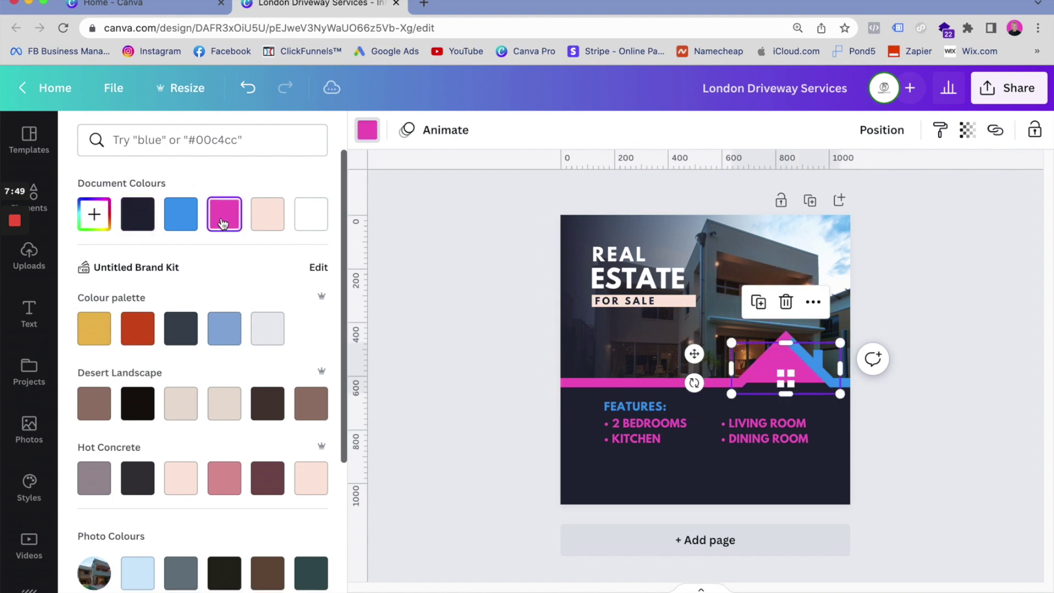
- Make the remaining blue roof line magenta
{"action": "key", "text": "Escape"}
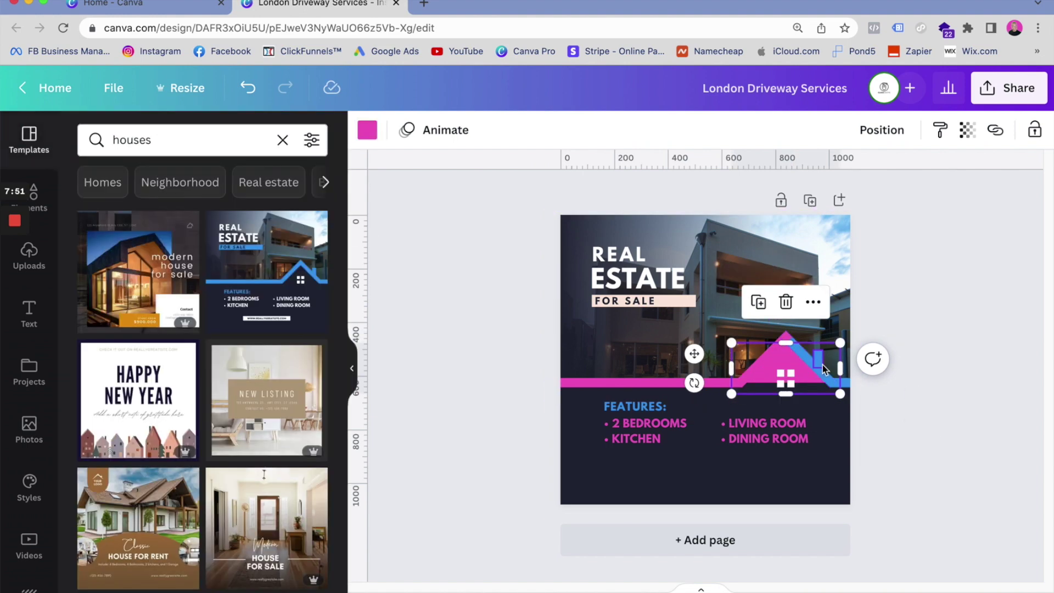
{"action": "left_click", "coordinate": [818, 359]}
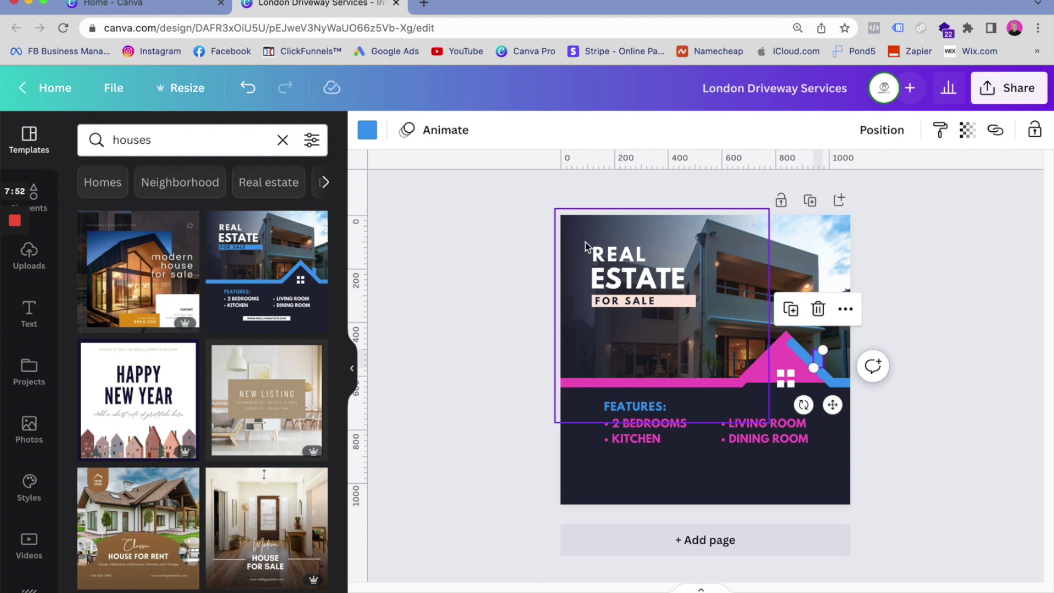
{"action": "left_click", "coordinate": [367, 130]}
{"action": "left_click", "coordinate": [224, 214]}
{"action": "left_click", "coordinate": [891, 473]}
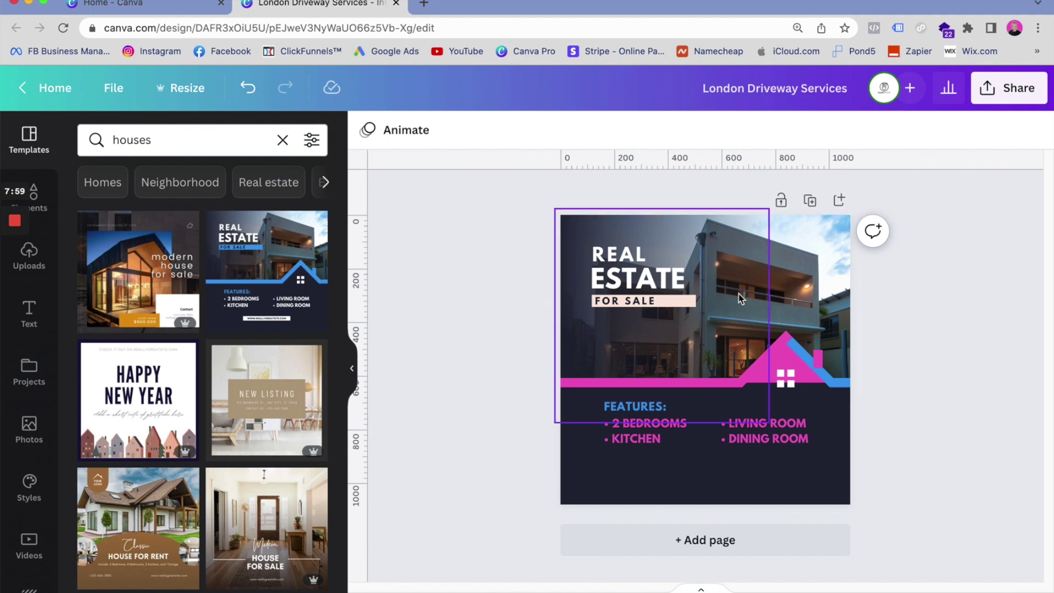
- Delete every element from the design and clear the 'houses' template search
{"action": "left_click_drag", "start_coordinate": [904, 519], "coordinate": [385, 217]}
{"action": "key", "text": "Delete"}
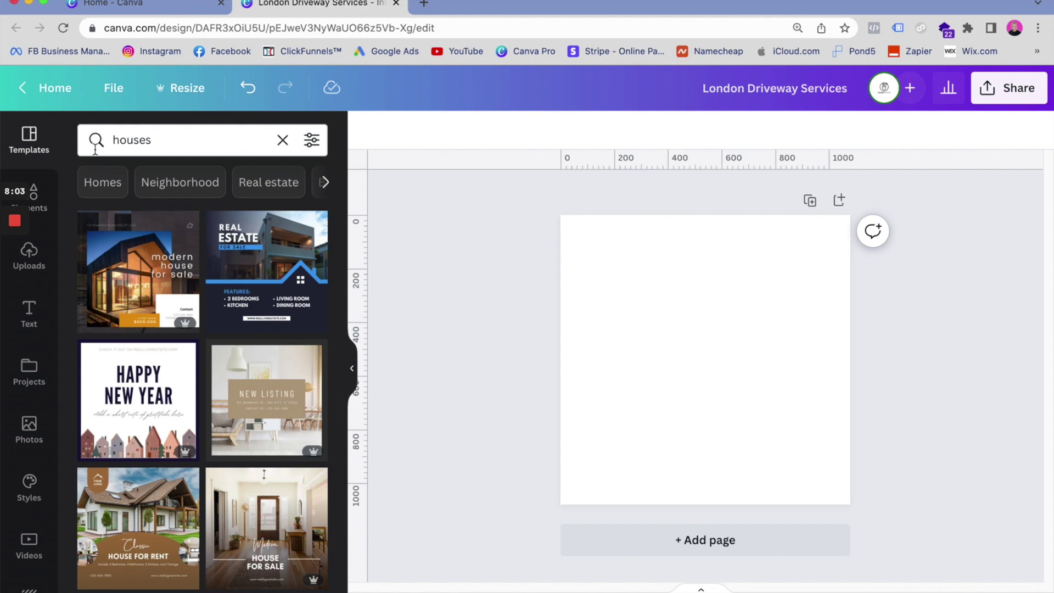
{"action": "left_click", "coordinate": [282, 140]}
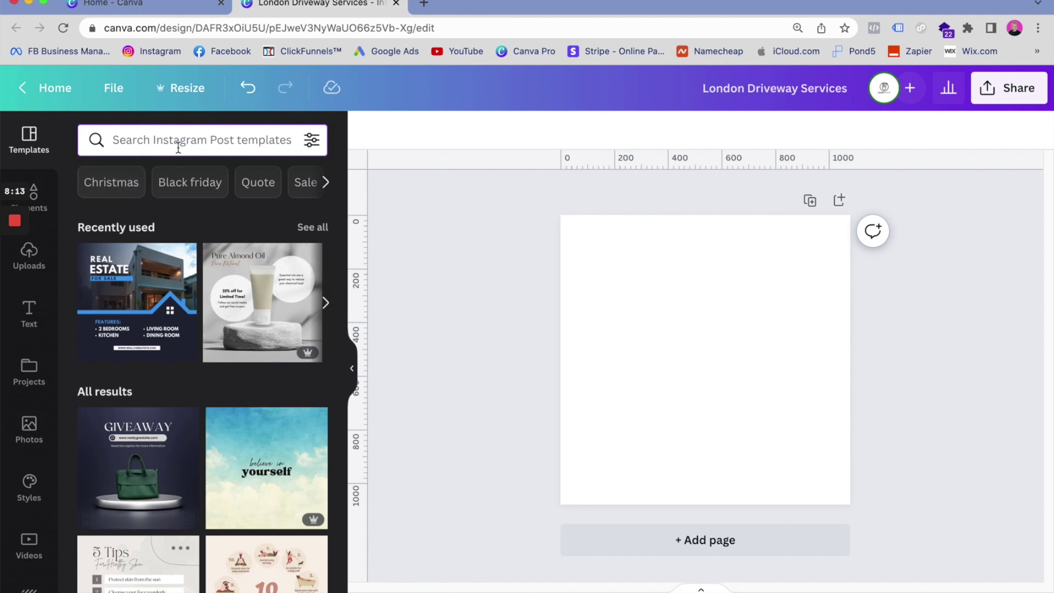
- Search templates for 'dentist', browse the results and apply the Implant Treatment template
{"action": "type", "text": "dentist"}
{"action": "key", "text": "Return"}
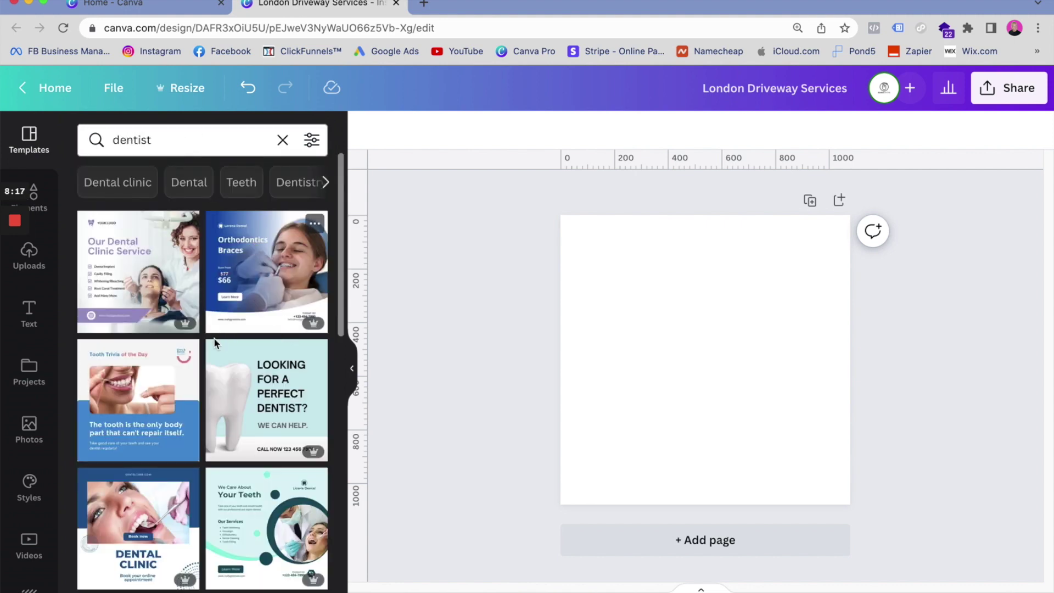
{"action": "scroll", "coordinate": [229, 363], "scroll_direction": "down", "scroll_amount": 2}
{"action": "scroll", "coordinate": [230, 363], "scroll_direction": "down", "scroll_amount": 1}
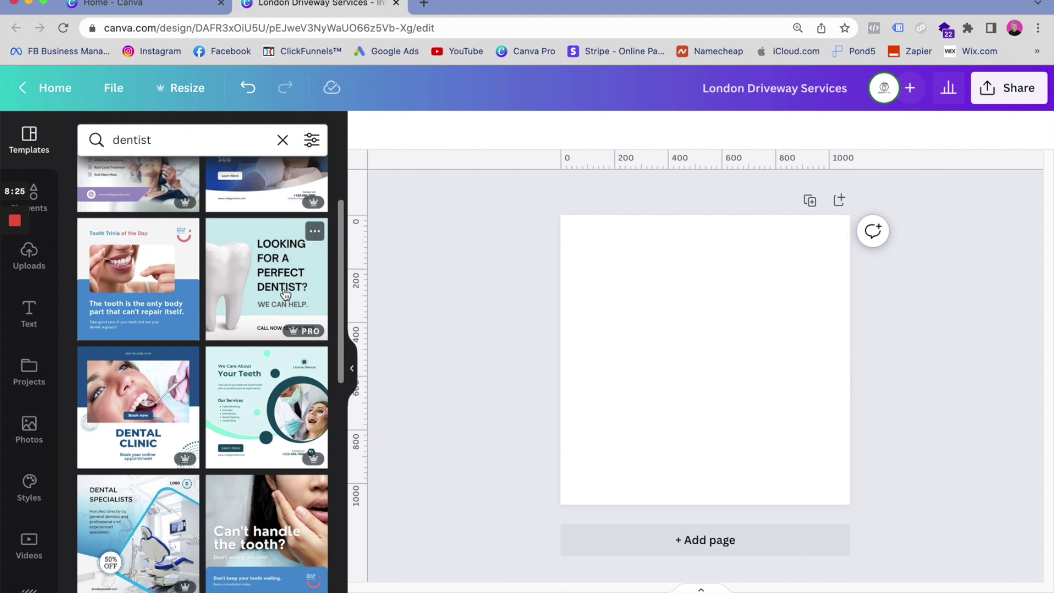
{"action": "scroll", "coordinate": [292, 313], "scroll_direction": "down", "scroll_amount": 5}
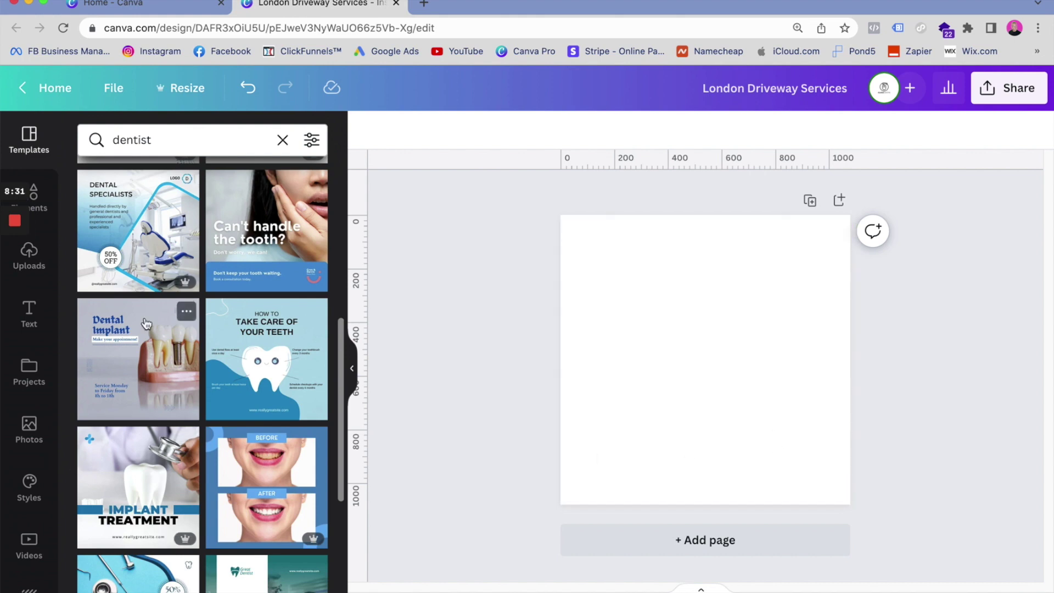
{"action": "left_click", "coordinate": [134, 454]}
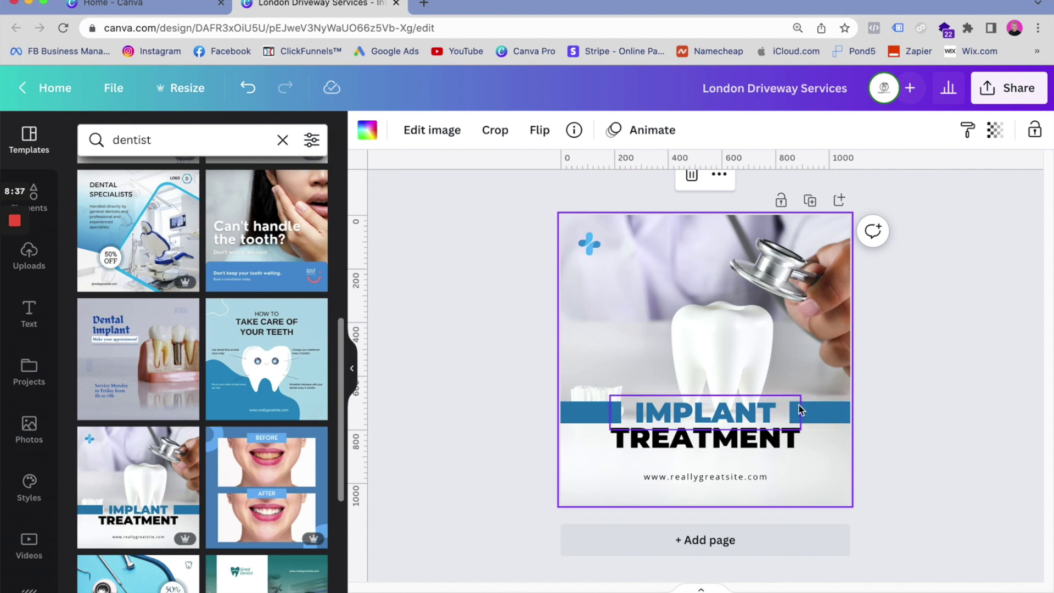
- Deselect the IMPLANT heading and scroll through more dentist templates
{"action": "left_click", "coordinate": [984, 446]}
{"action": "scroll", "coordinate": [258, 325], "scroll_direction": "down", "scroll_amount": 3}
{"action": "scroll", "coordinate": [259, 325], "scroll_direction": "down", "scroll_amount": 4}
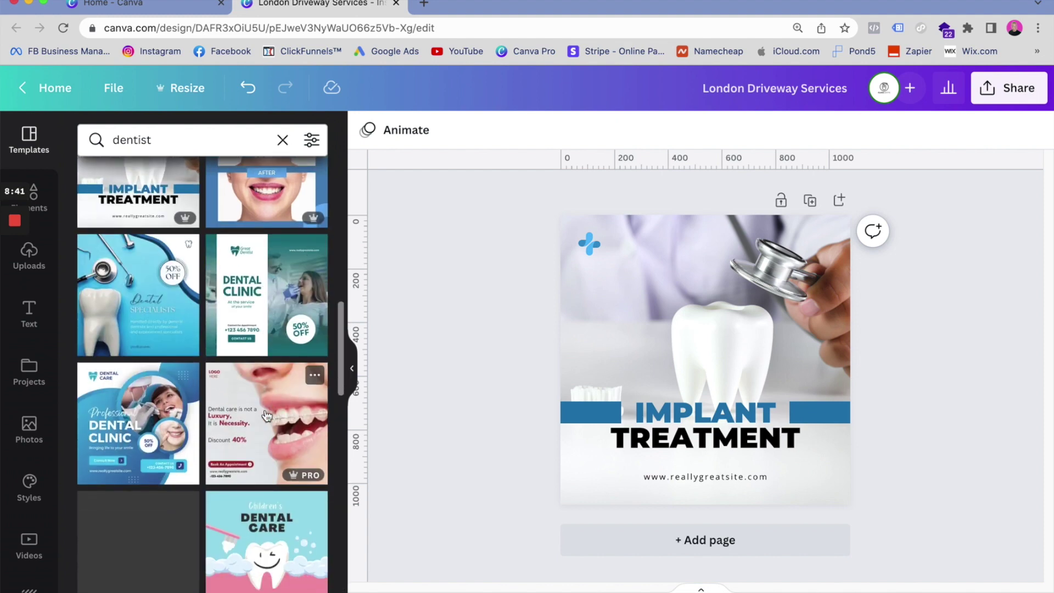
{"action": "scroll", "coordinate": [250, 430], "scroll_direction": "down", "scroll_amount": 2}
{"action": "scroll", "coordinate": [250, 429], "scroll_direction": "down", "scroll_amount": 2}
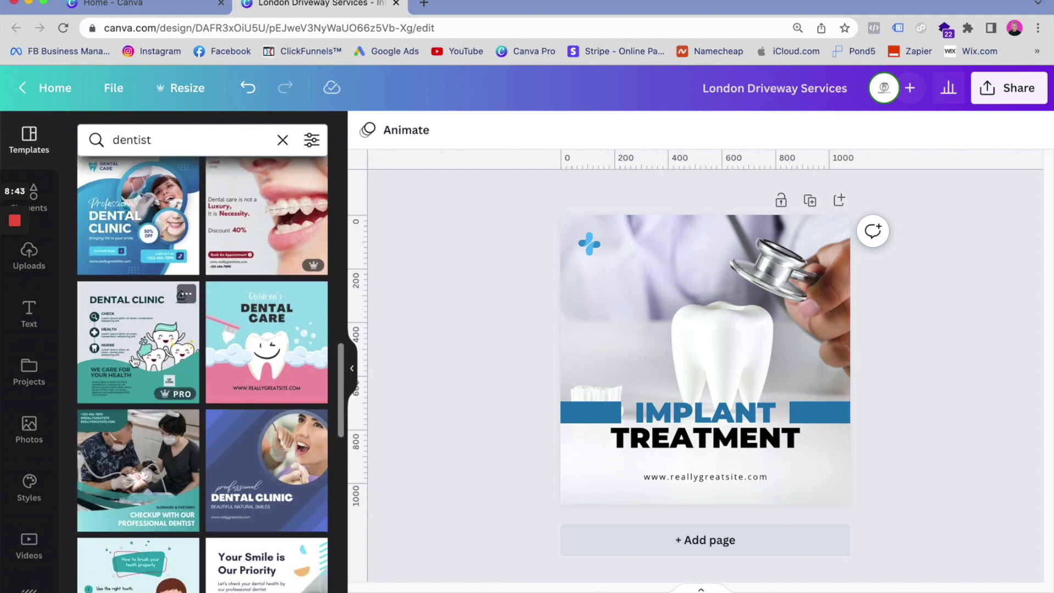
{"action": "scroll", "coordinate": [144, 356], "scroll_direction": "down", "scroll_amount": 4}
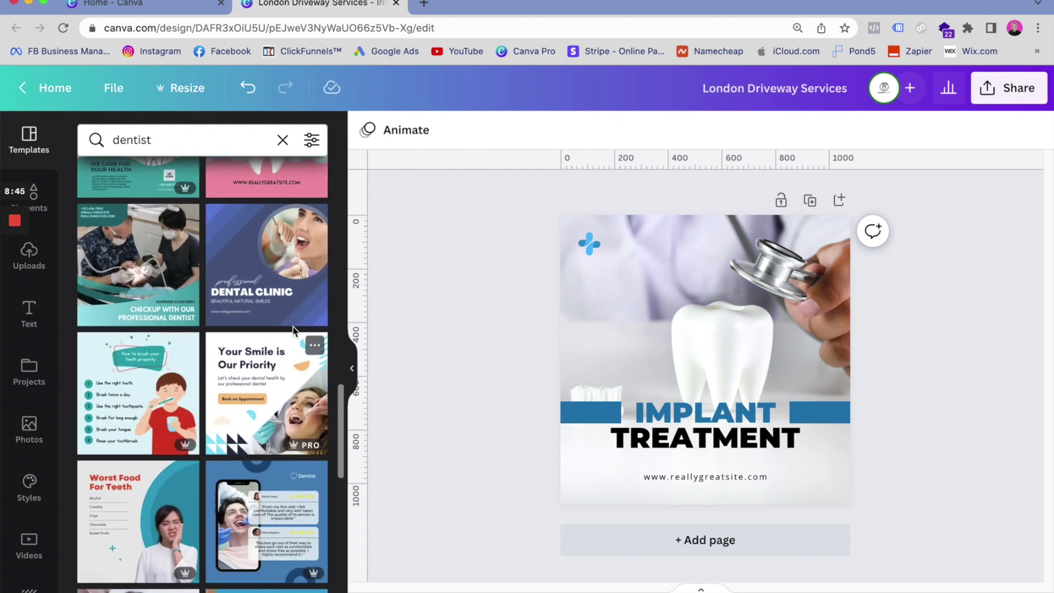
{"action": "scroll", "coordinate": [245, 378], "scroll_direction": "down", "scroll_amount": 2}
{"action": "scroll", "coordinate": [245, 379], "scroll_direction": "down", "scroll_amount": 6}
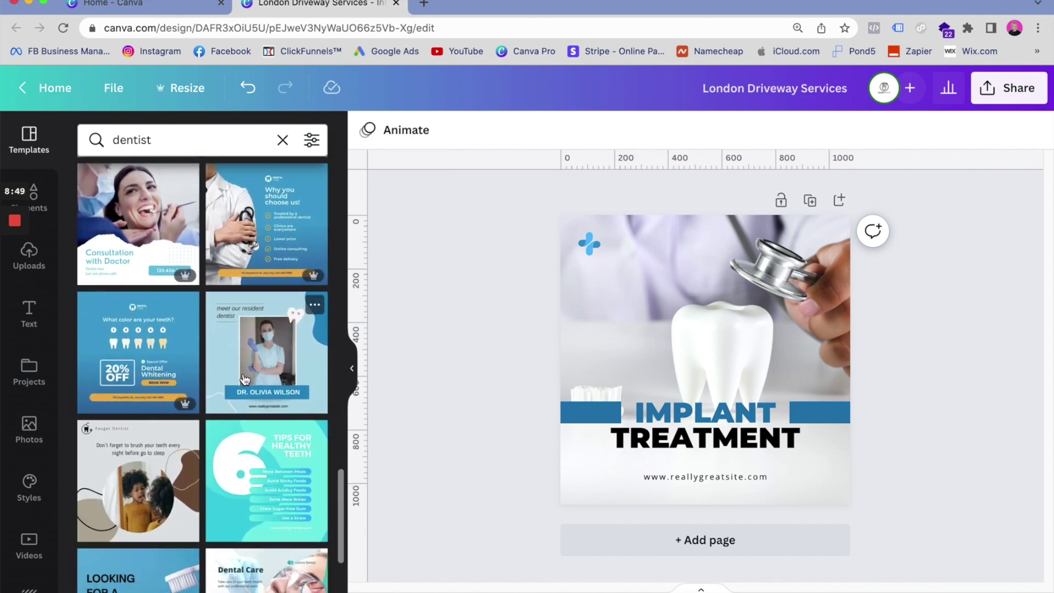
{"action": "scroll", "coordinate": [256, 360], "scroll_direction": "down", "scroll_amount": 2}
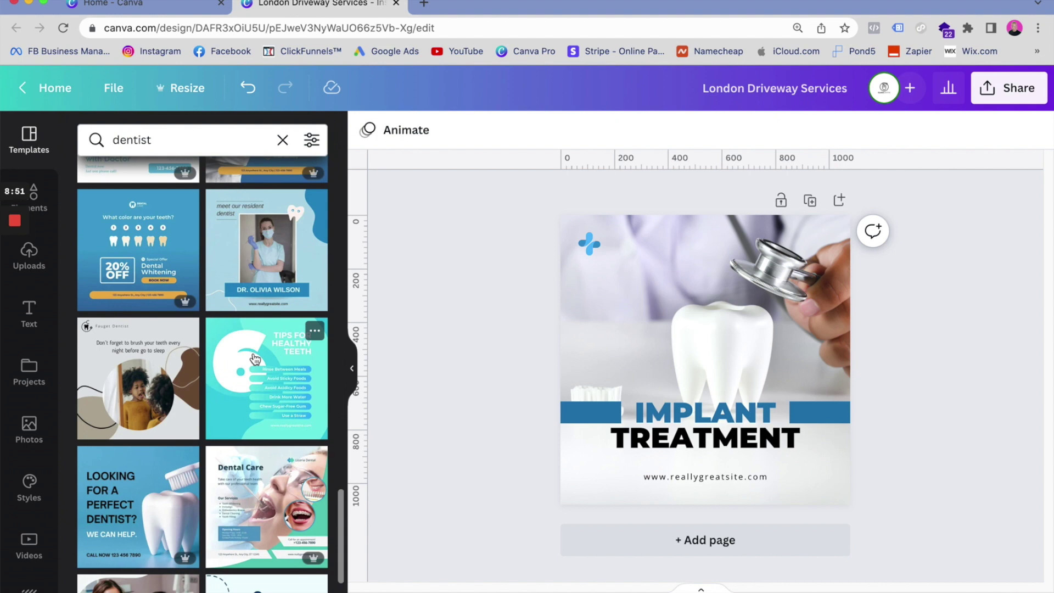
{"action": "scroll", "coordinate": [278, 343], "scroll_direction": "down", "scroll_amount": 2}
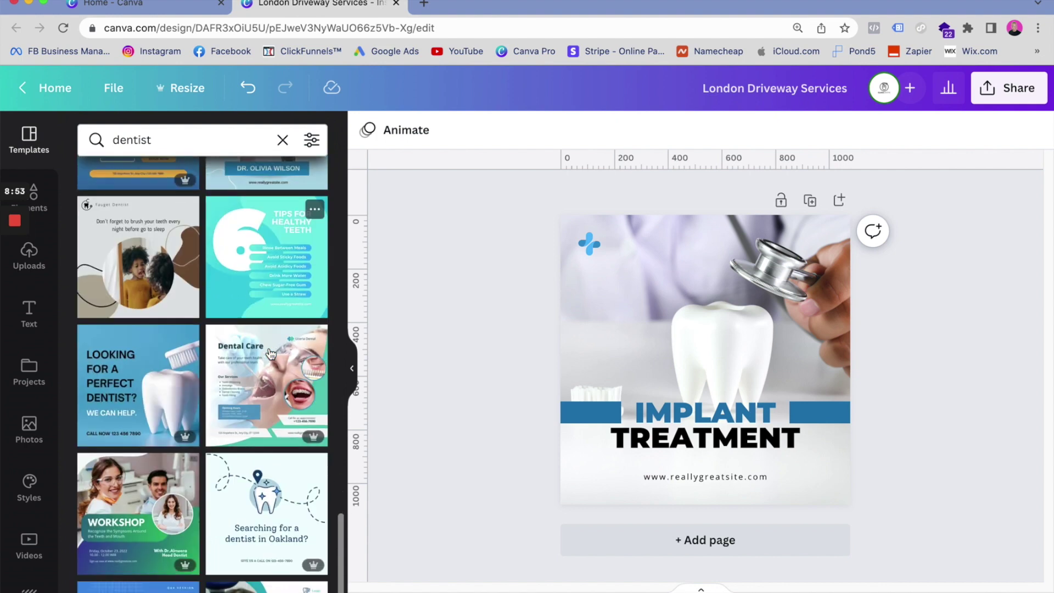
{"action": "scroll", "coordinate": [264, 358], "scroll_direction": "down", "scroll_amount": 6}
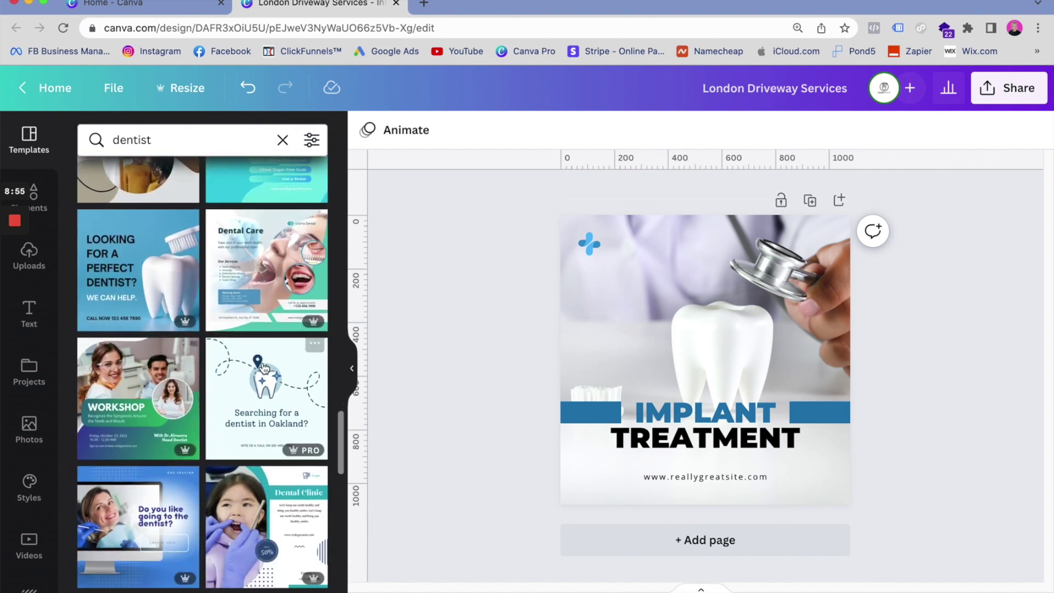
{"action": "scroll", "coordinate": [264, 371], "scroll_direction": "down", "scroll_amount": 7}
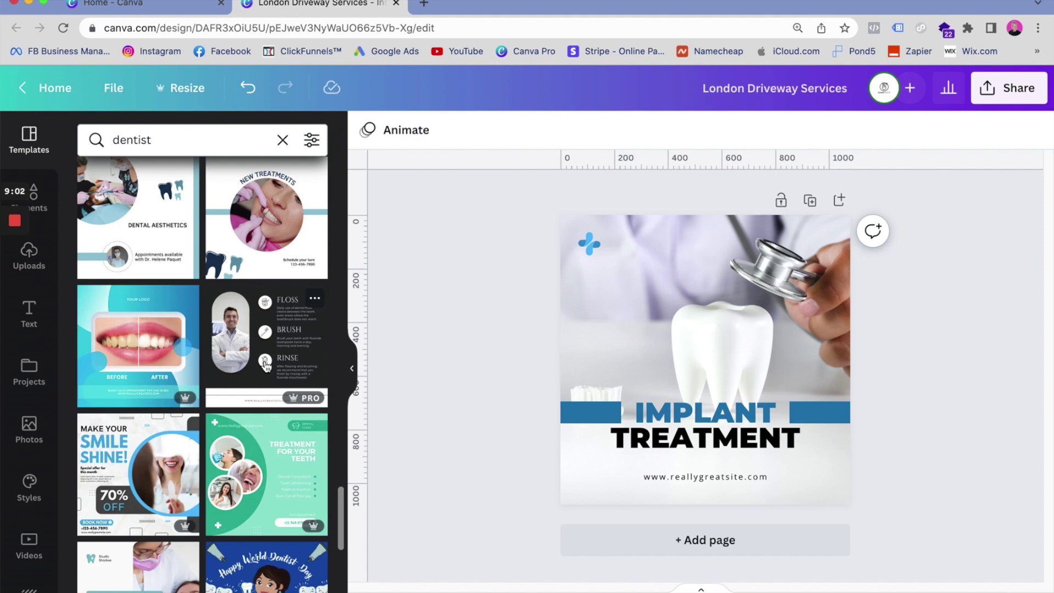
{"action": "scroll", "coordinate": [266, 364], "scroll_direction": "down", "scroll_amount": 2}
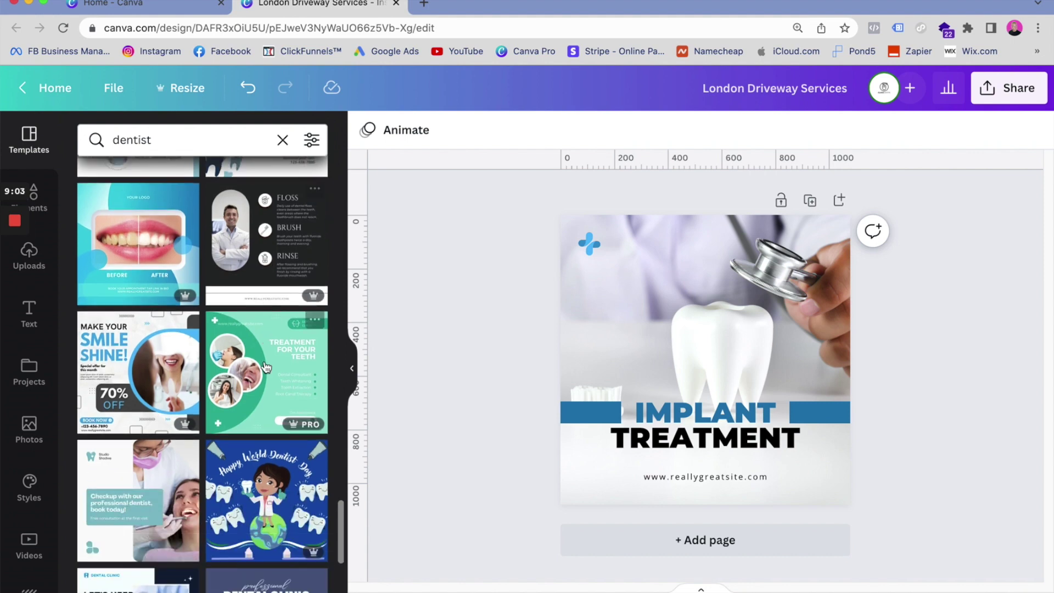
- Try the Smile Shine template, then drag the Dental Clinic template onto the page
{"action": "left_click", "coordinate": [169, 334]}
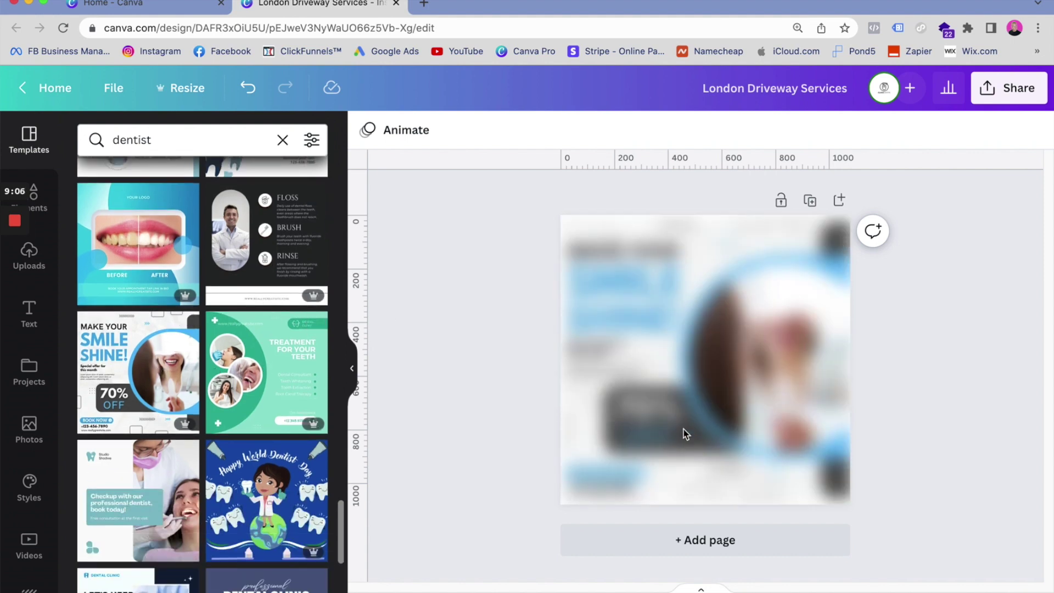
{"action": "left_click", "coordinate": [666, 426]}
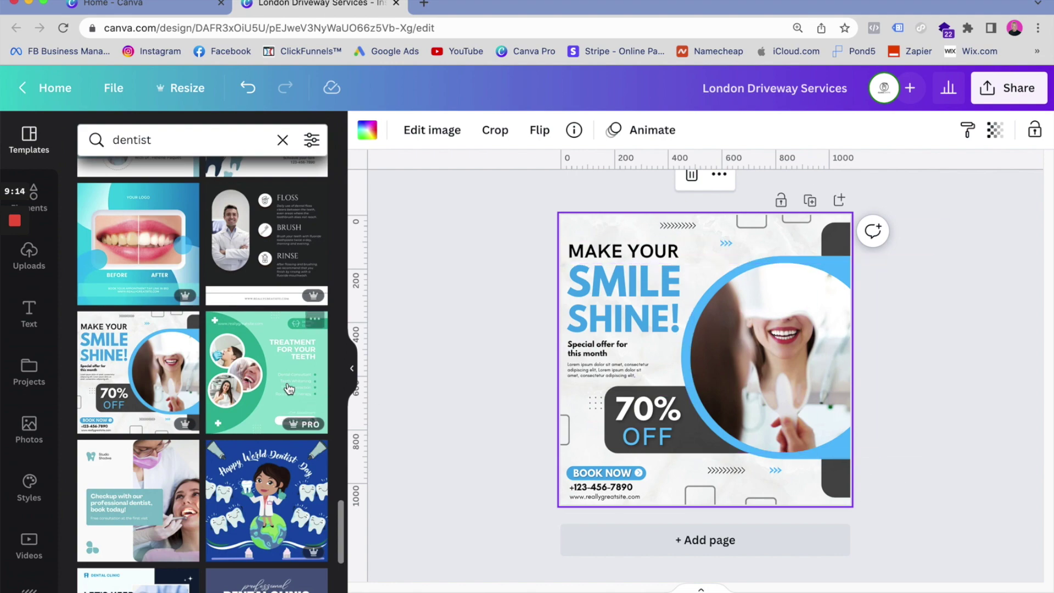
{"action": "scroll", "coordinate": [285, 386], "scroll_direction": "down", "scroll_amount": 5}
{"action": "scroll", "coordinate": [285, 386], "scroll_direction": "down", "scroll_amount": 3}
{"action": "left_click_drag", "start_coordinate": [139, 384], "coordinate": [620, 407]}
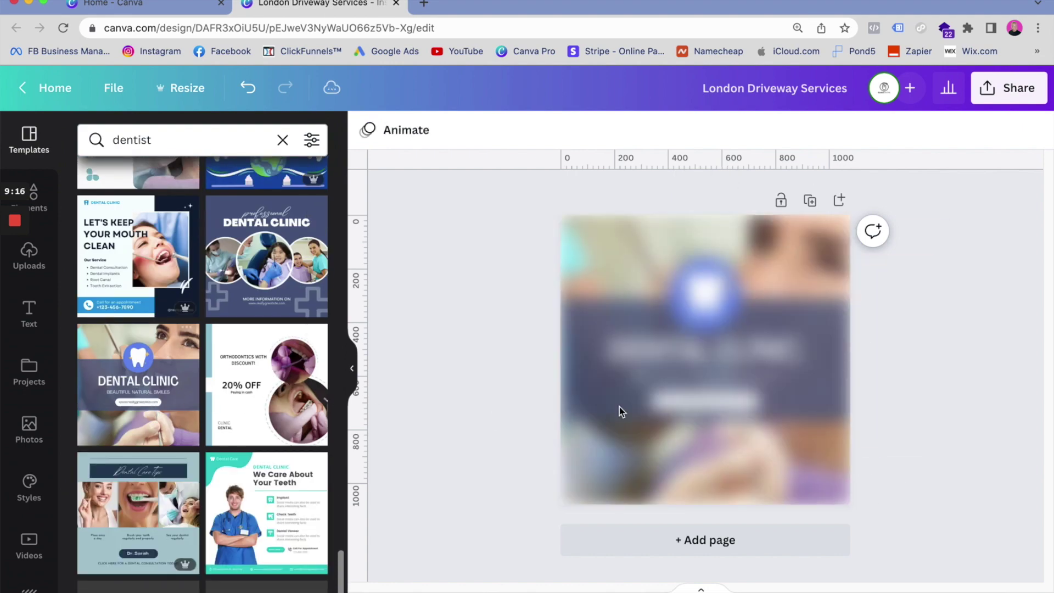
- Place the 20% OFF orthodontics template with two circular photos on the page
{"action": "left_click", "coordinate": [768, 409]}
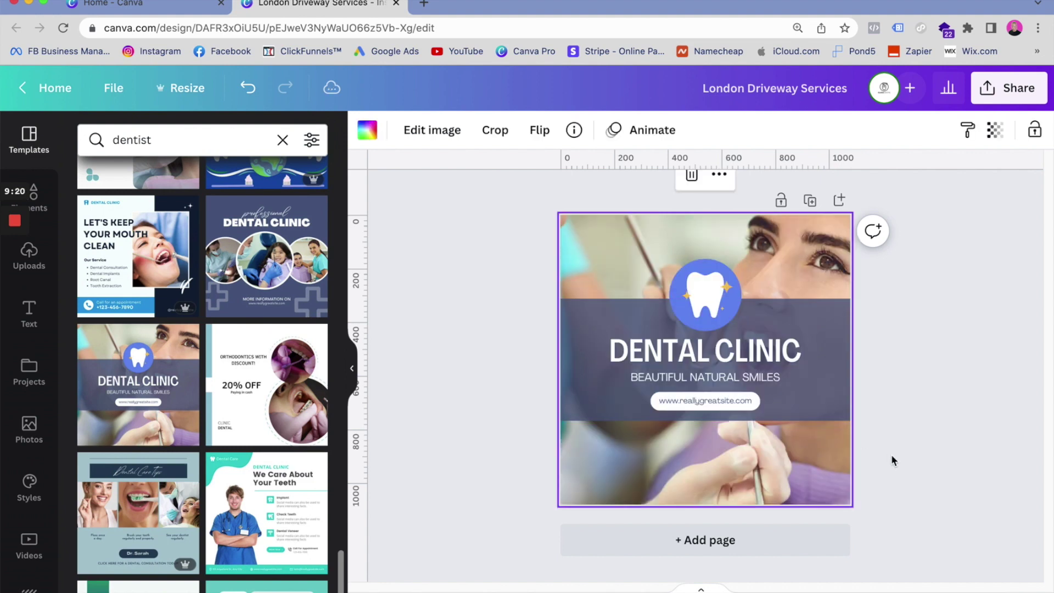
{"action": "scroll", "coordinate": [247, 330], "scroll_direction": "down", "scroll_amount": 1}
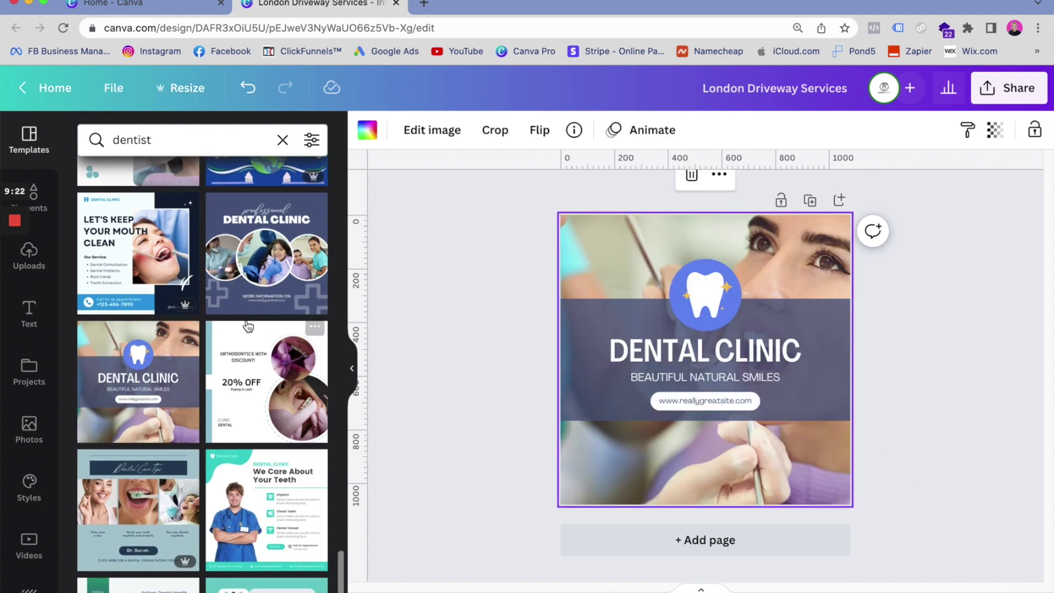
{"action": "left_click_drag", "start_coordinate": [248, 330], "coordinate": [671, 377]}
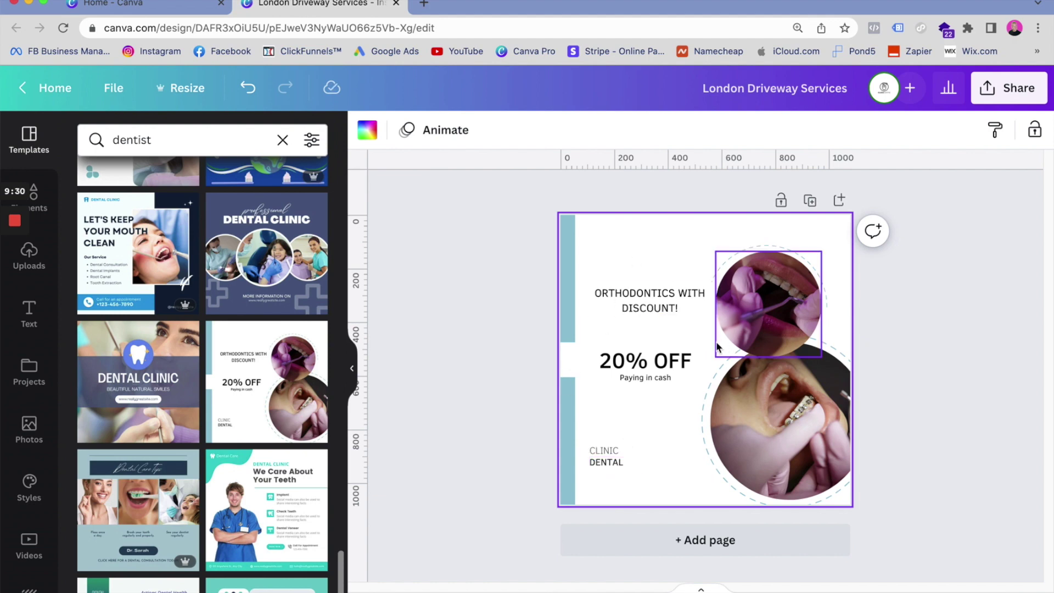
- Delete the photos from the lower and upper circular frames, leaving empty placeholders
{"action": "left_click", "coordinate": [766, 406]}
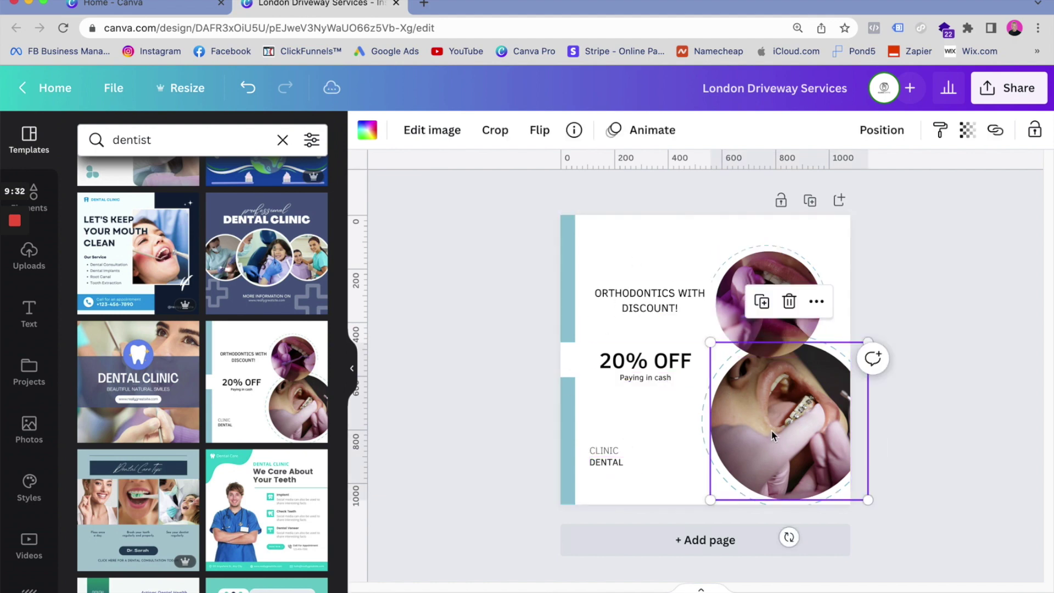
{"action": "key", "text": "Delete"}
{"action": "left_click", "coordinate": [760, 302]}
{"action": "key", "text": "Delete"}
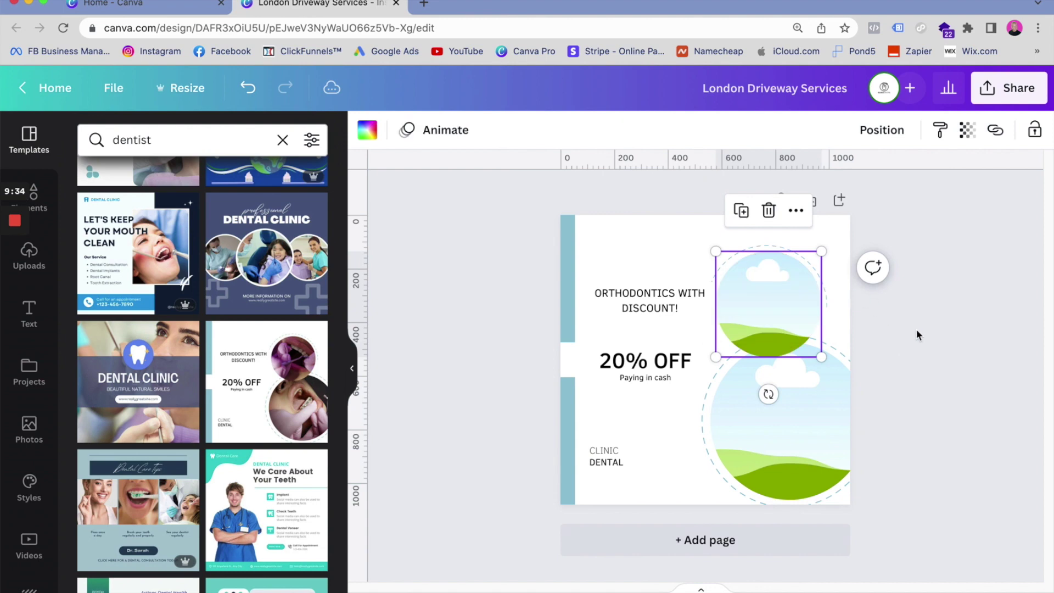
{"action": "key", "text": "Escape"}
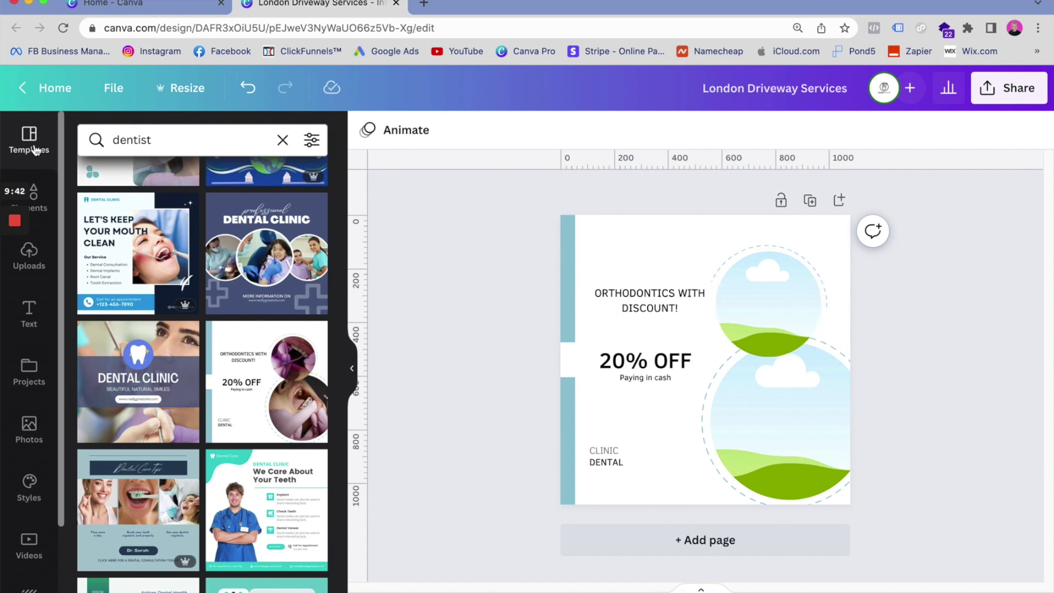
{"action": "left_click", "coordinate": [32, 199]}
- Search stock photos for 'dentist' and drop dental photos into the lower and upper circles
{"action": "double_click", "coordinate": [166, 135]}
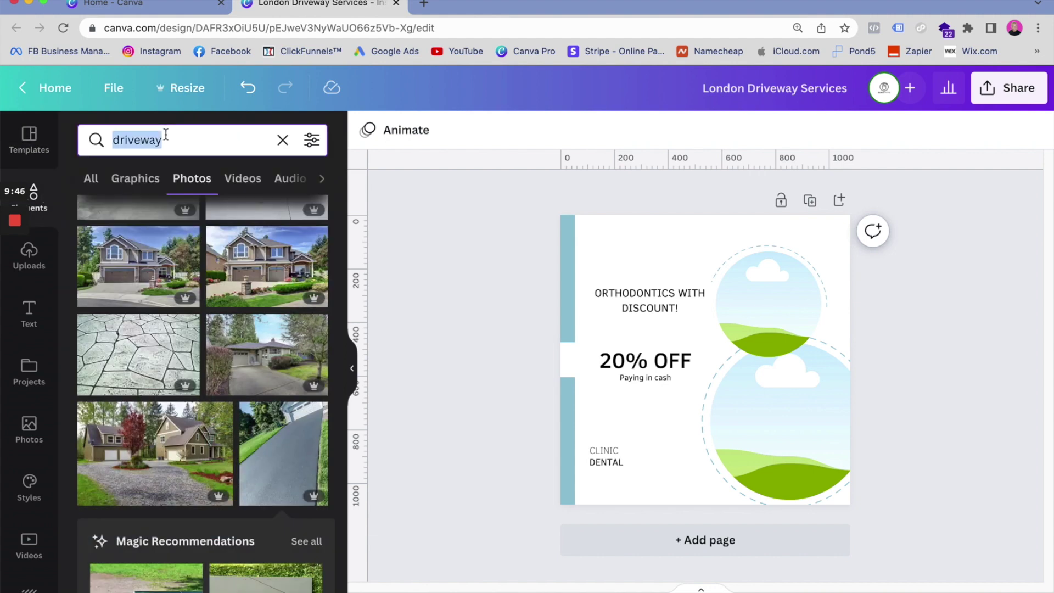
{"action": "type", "text": "dentist"}
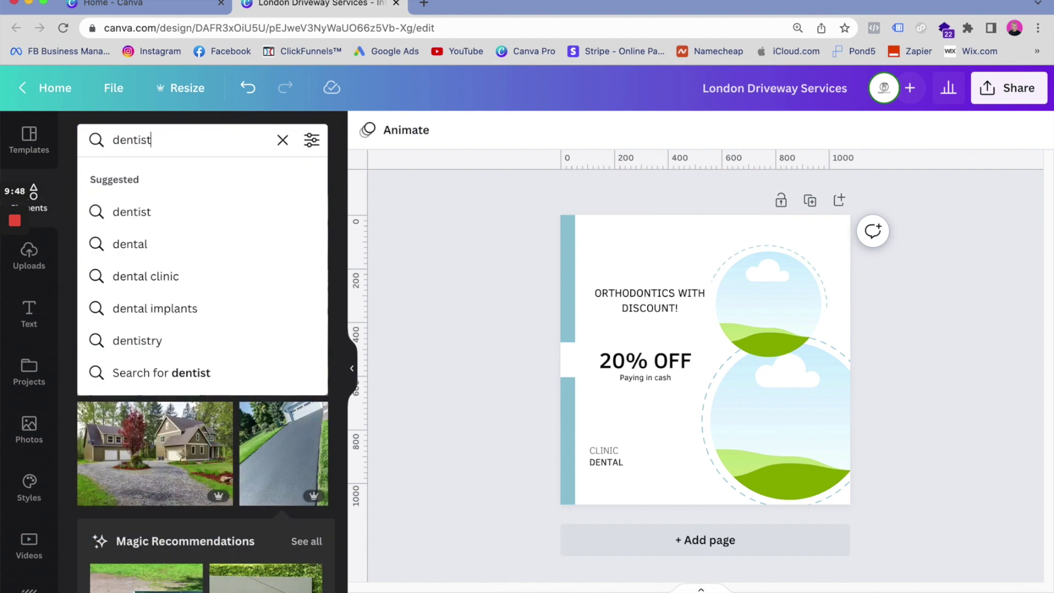
{"action": "key", "text": "Return"}
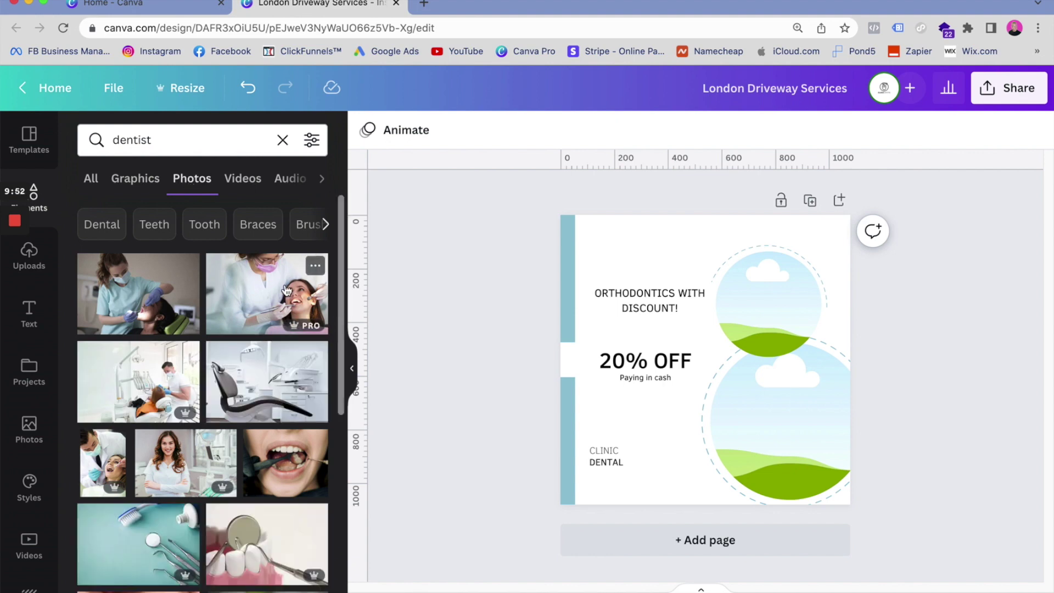
{"action": "left_click_drag", "start_coordinate": [279, 297], "coordinate": [777, 406]}
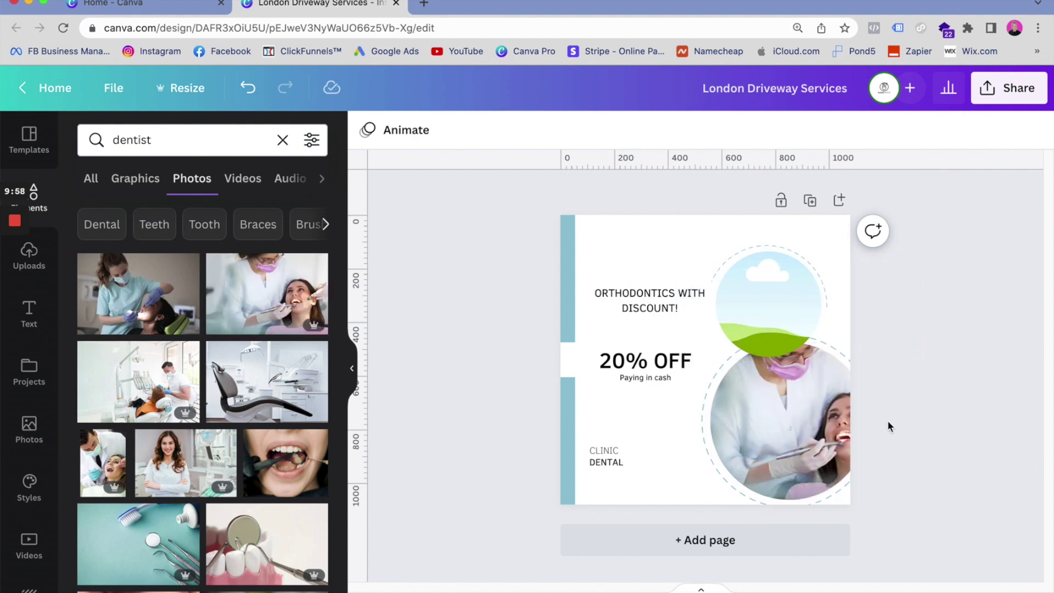
{"action": "double_click", "coordinate": [831, 444]}
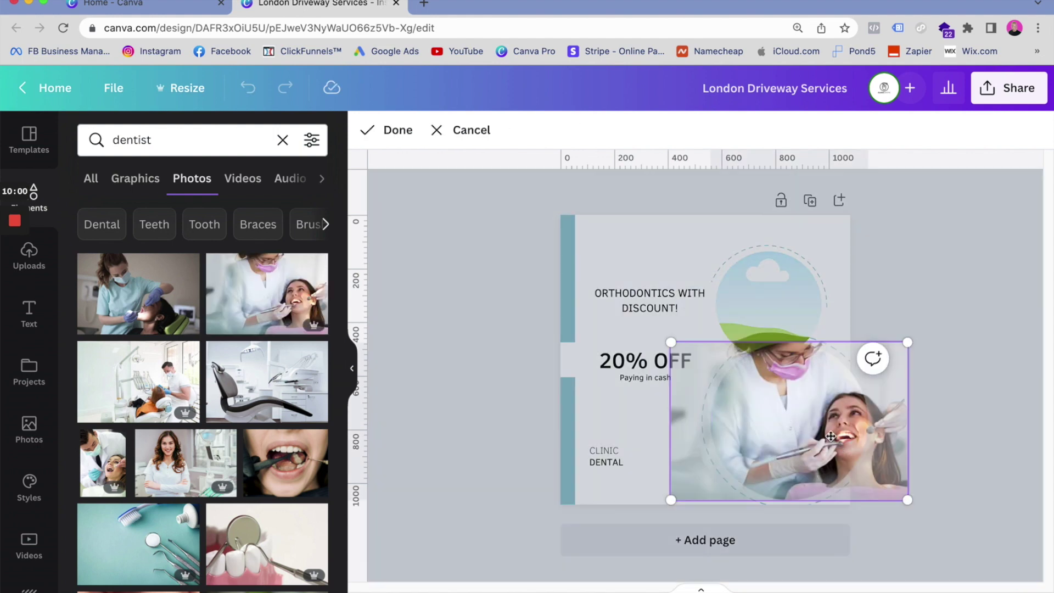
{"action": "left_click_drag", "start_coordinate": [832, 436], "coordinate": [785, 443]}
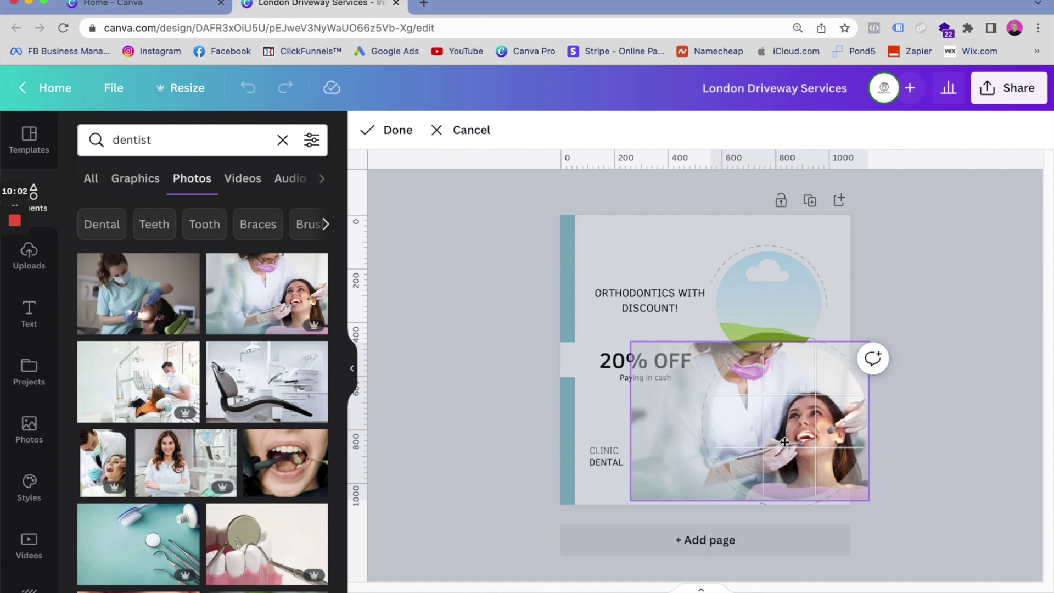
{"action": "left_click", "coordinate": [925, 466]}
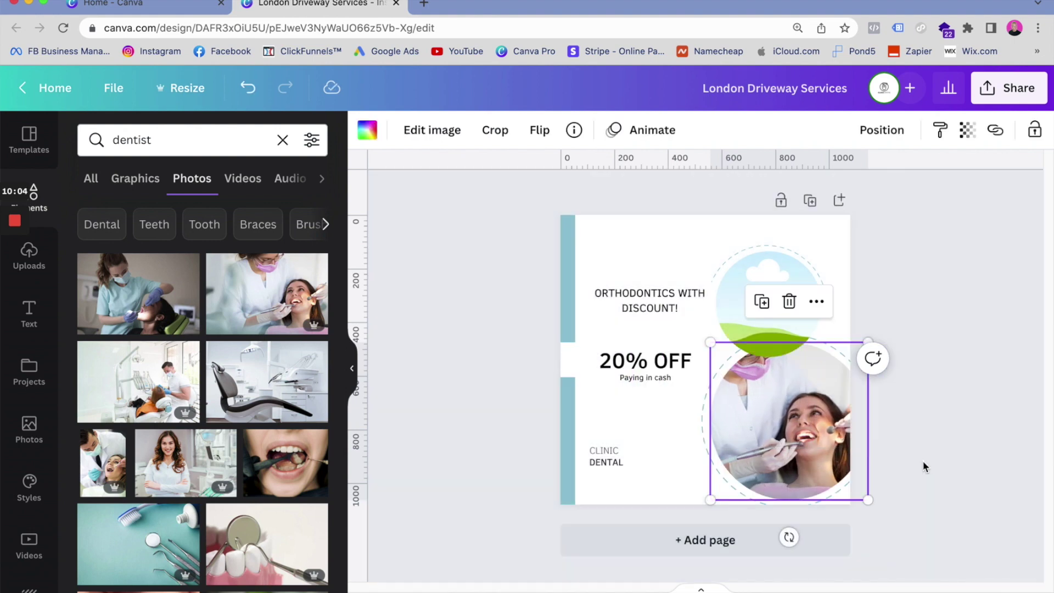
{"action": "scroll", "coordinate": [146, 446], "scroll_direction": "down", "scroll_amount": 4}
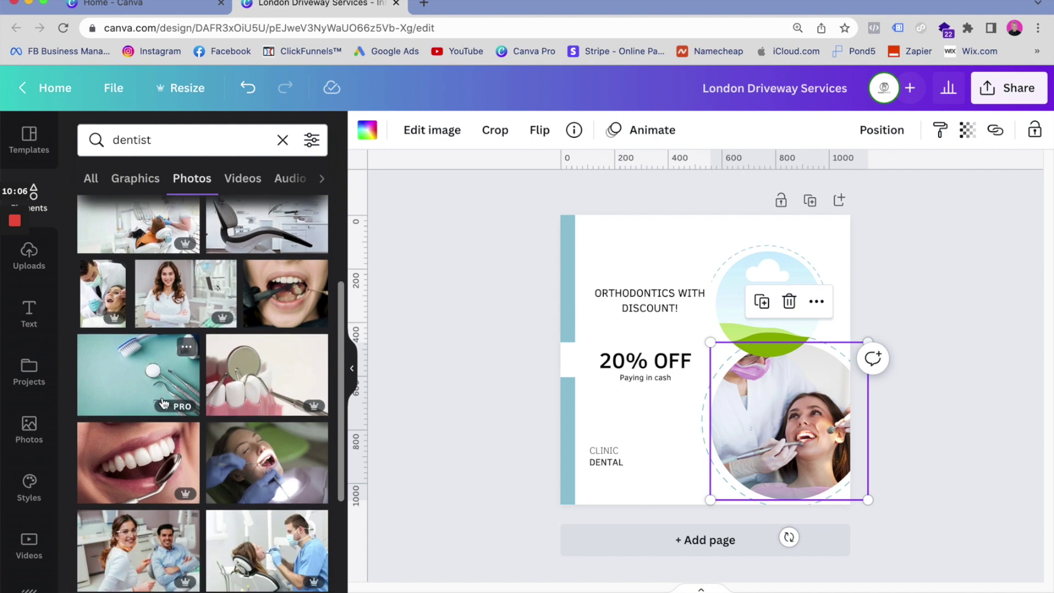
{"action": "left_click", "coordinate": [146, 446]}
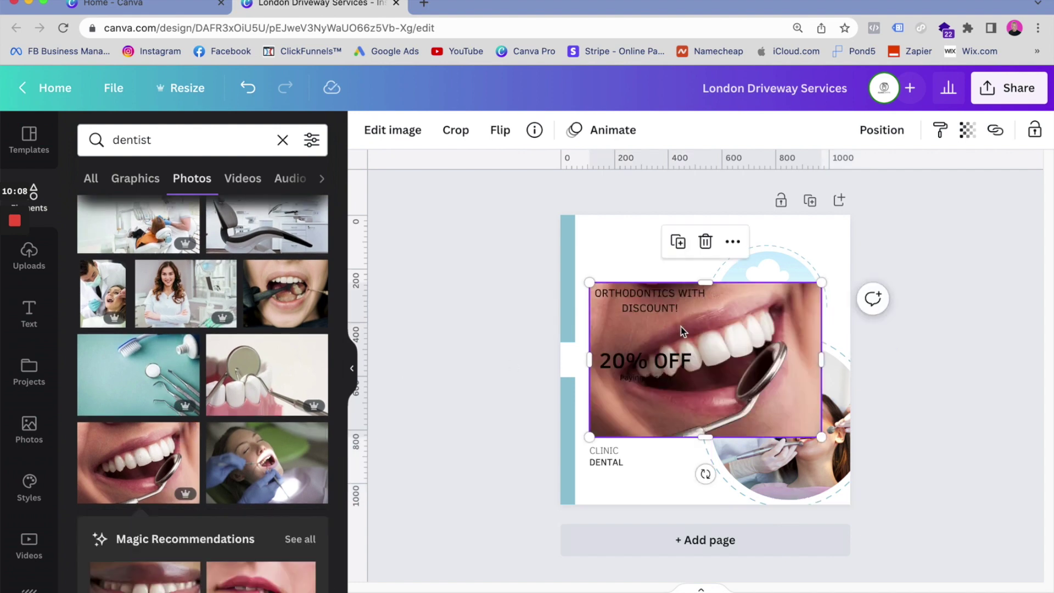
{"action": "left_click_drag", "start_coordinate": [726, 333], "coordinate": [756, 302]}
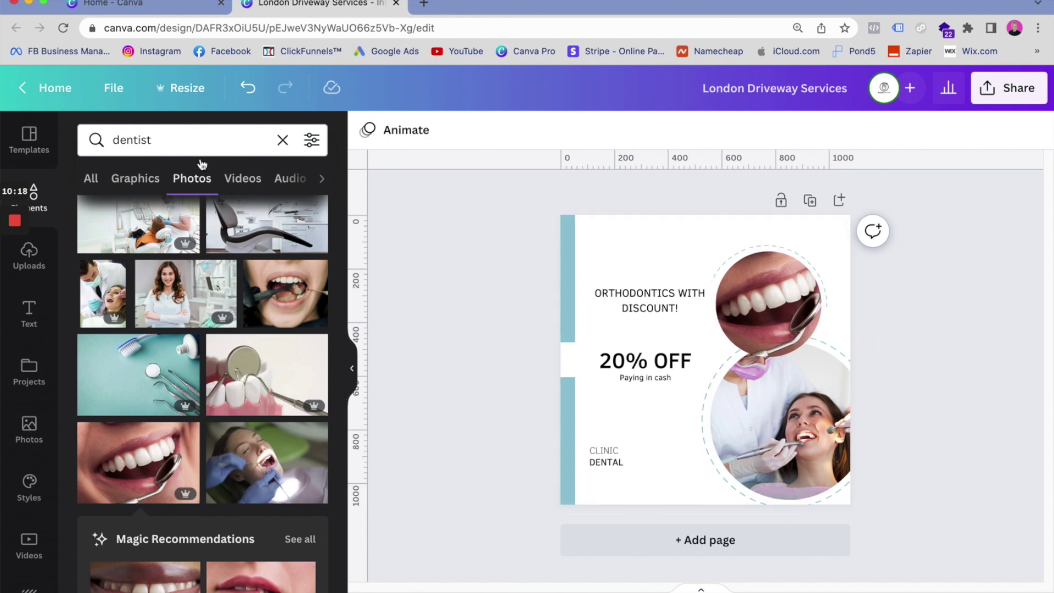
- Undo the frame changes until the original braces photos return
{"action": "left_click", "coordinate": [250, 94]}
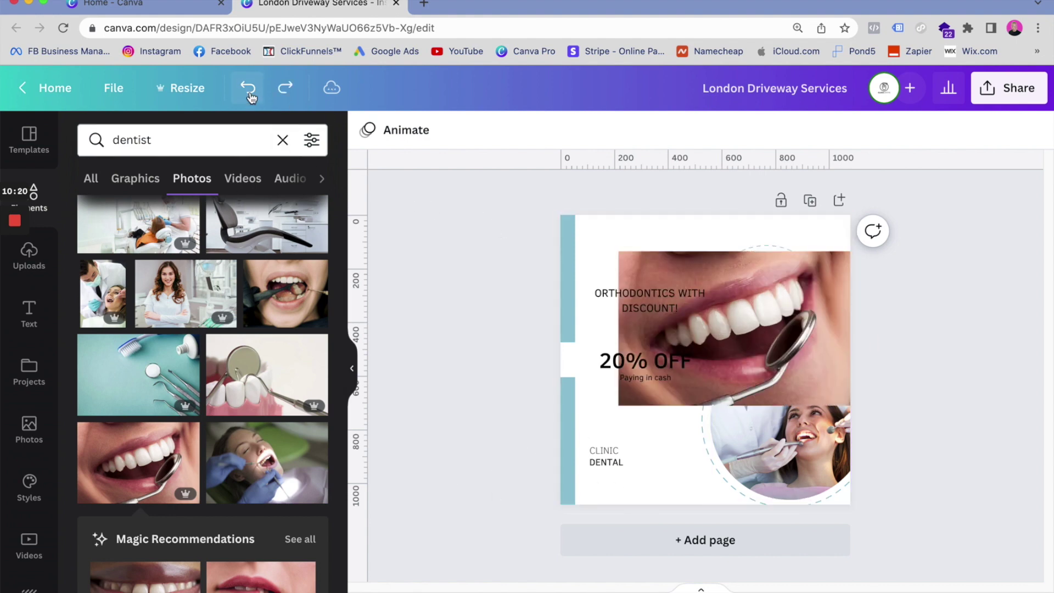
{"action": "left_click", "coordinate": [250, 95]}
{"action": "left_click", "coordinate": [250, 95]}
{"action": "left_click", "coordinate": [250, 95]}
{"action": "left_click", "coordinate": [250, 94]}
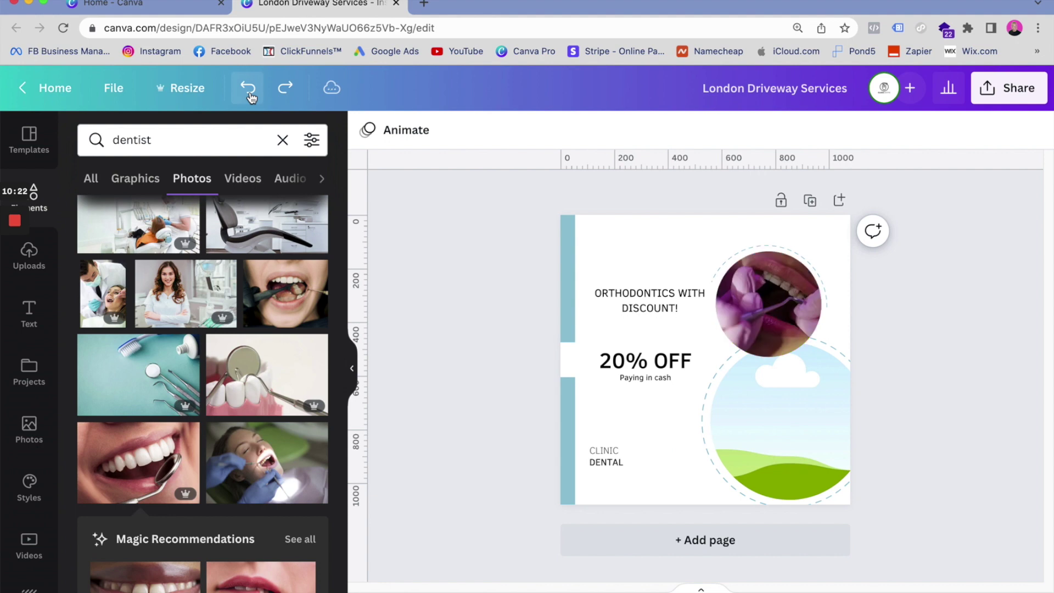
{"action": "left_click", "coordinate": [250, 95]}
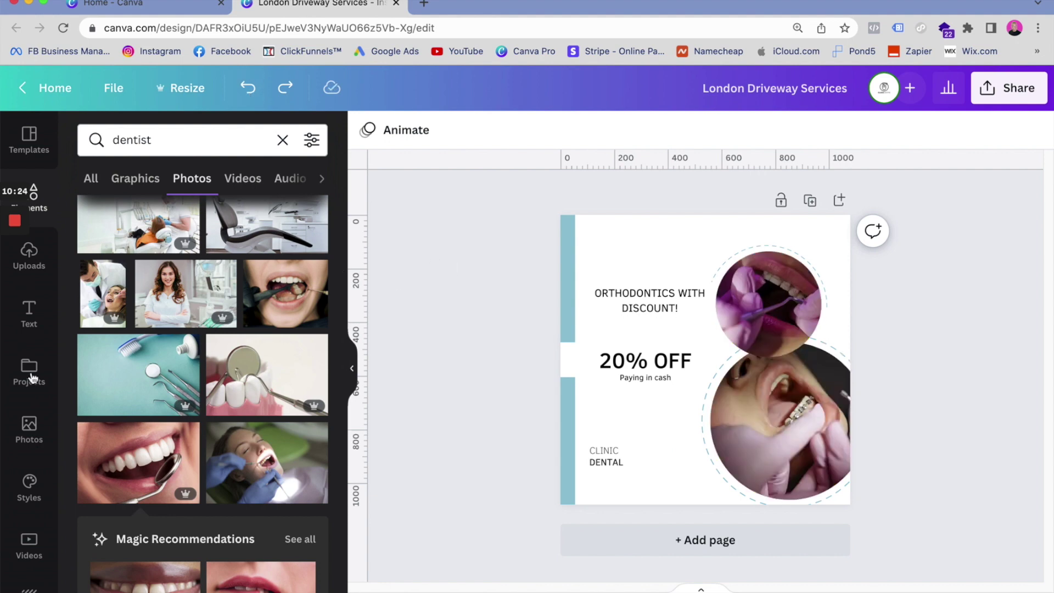
- Browse the dentist templates and apply the dental clinic video template with the tooth logo
{"action": "left_click", "coordinate": [26, 145]}
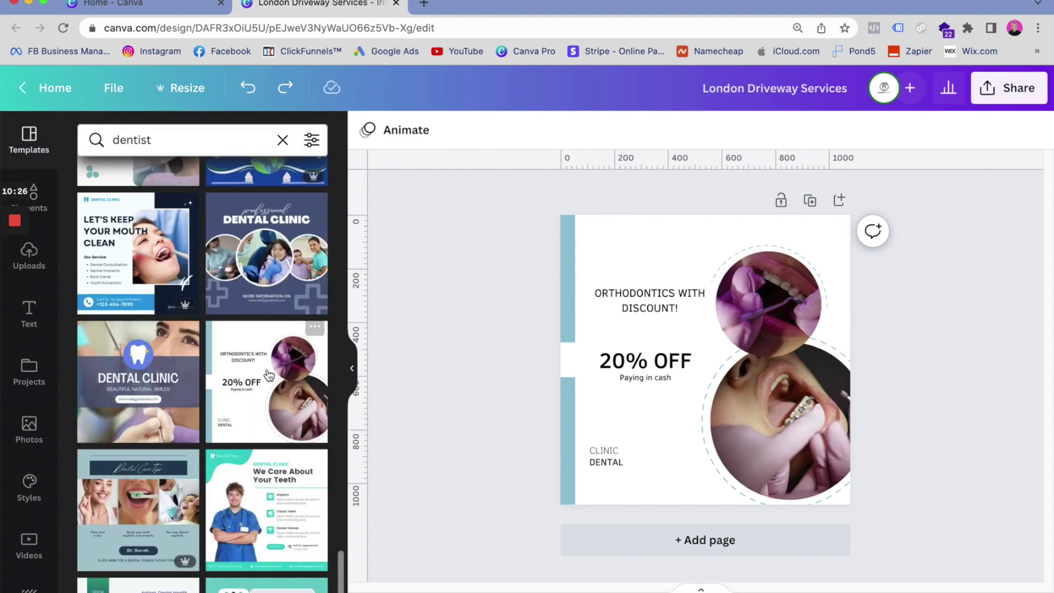
{"action": "scroll", "coordinate": [222, 416], "scroll_direction": "down", "scroll_amount": 6}
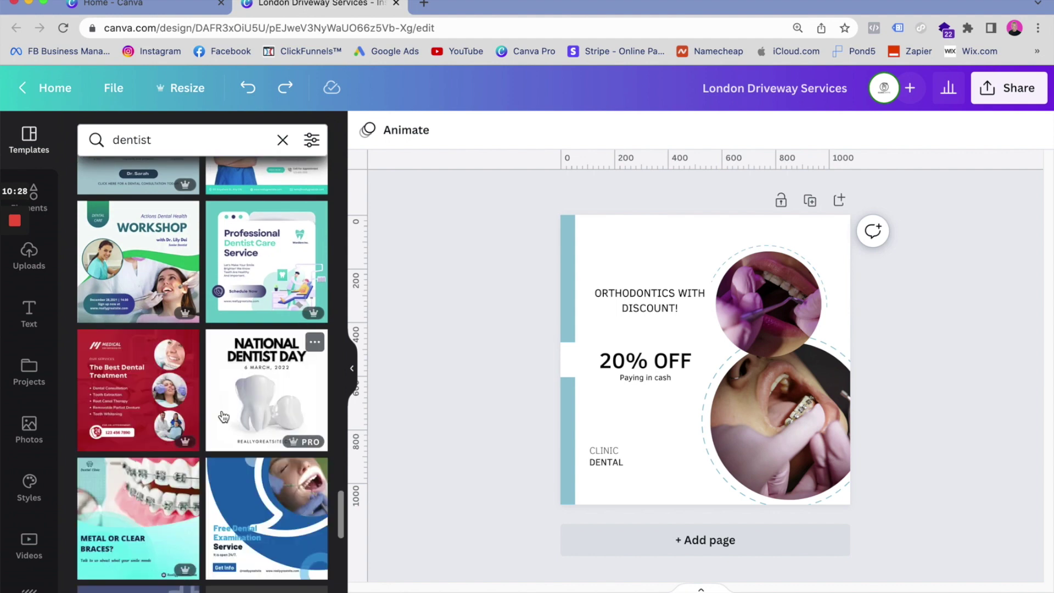
{"action": "scroll", "coordinate": [224, 417], "scroll_direction": "down", "scroll_amount": 3}
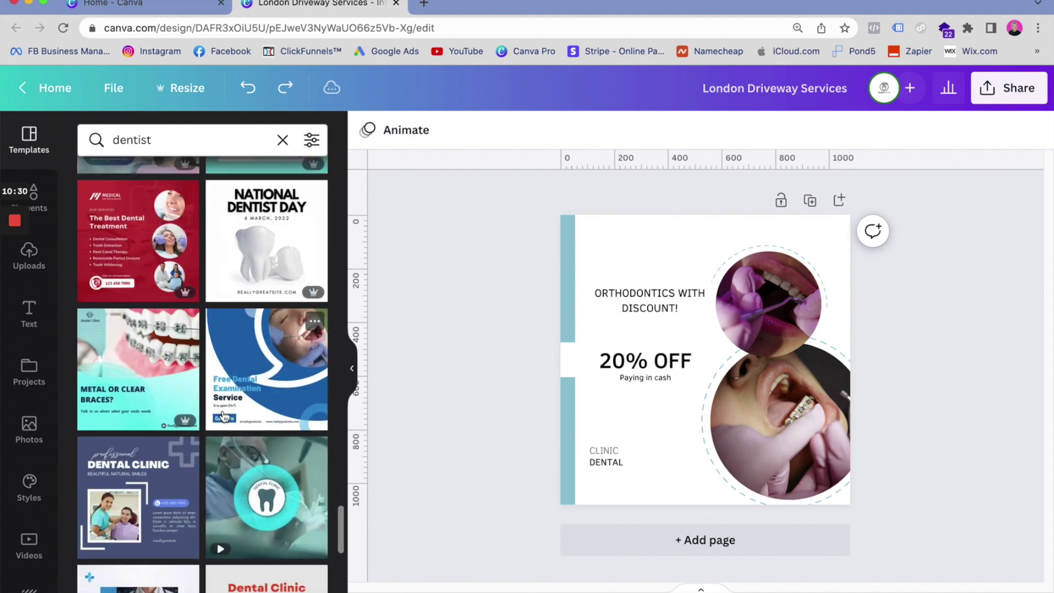
{"action": "scroll", "coordinate": [224, 416], "scroll_direction": "down", "scroll_amount": 1}
{"action": "mouse_move", "coordinate": [159, 429]}
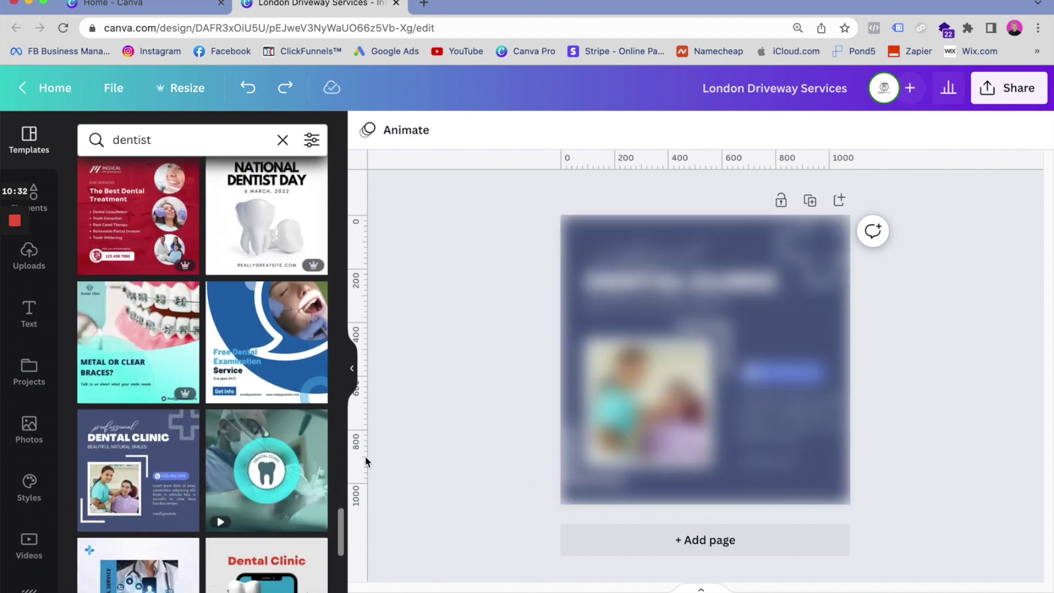
{"action": "mouse_move", "coordinate": [317, 439]}
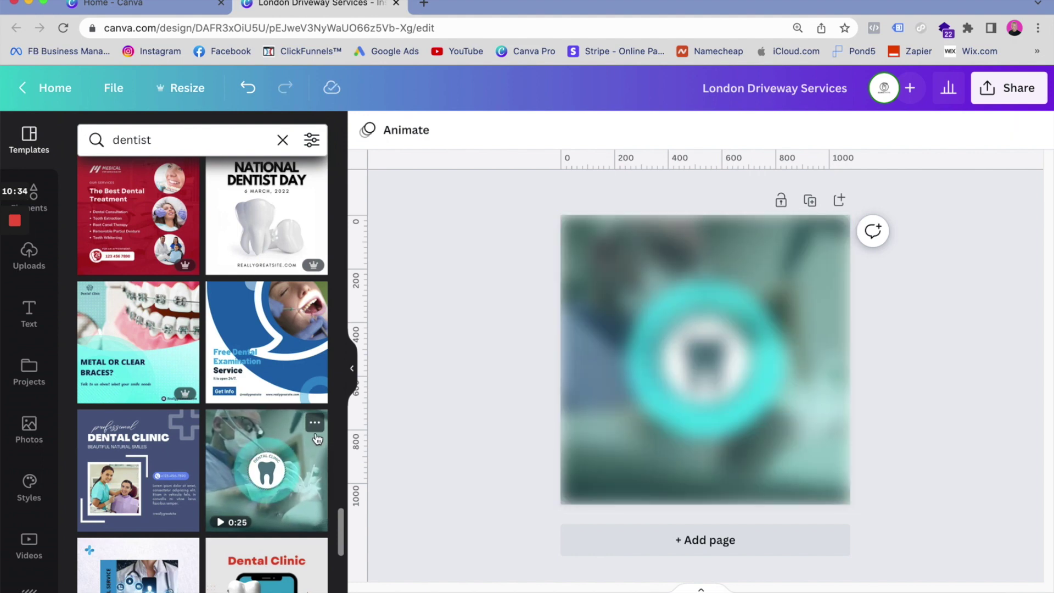
{"action": "left_click", "coordinate": [317, 439]}
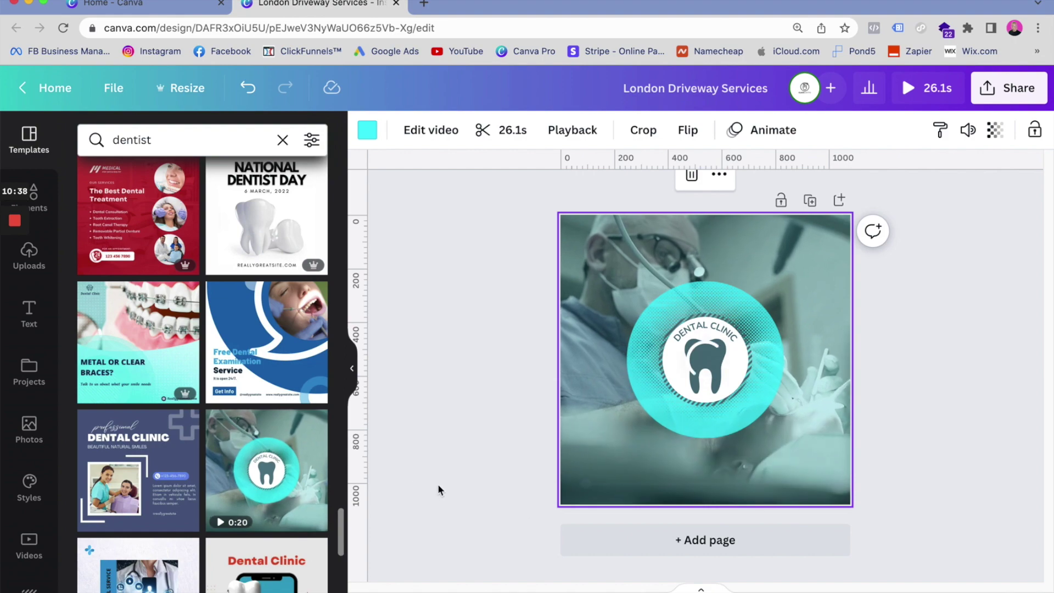
{"action": "scroll", "coordinate": [209, 301], "scroll_direction": "up", "scroll_amount": 3}
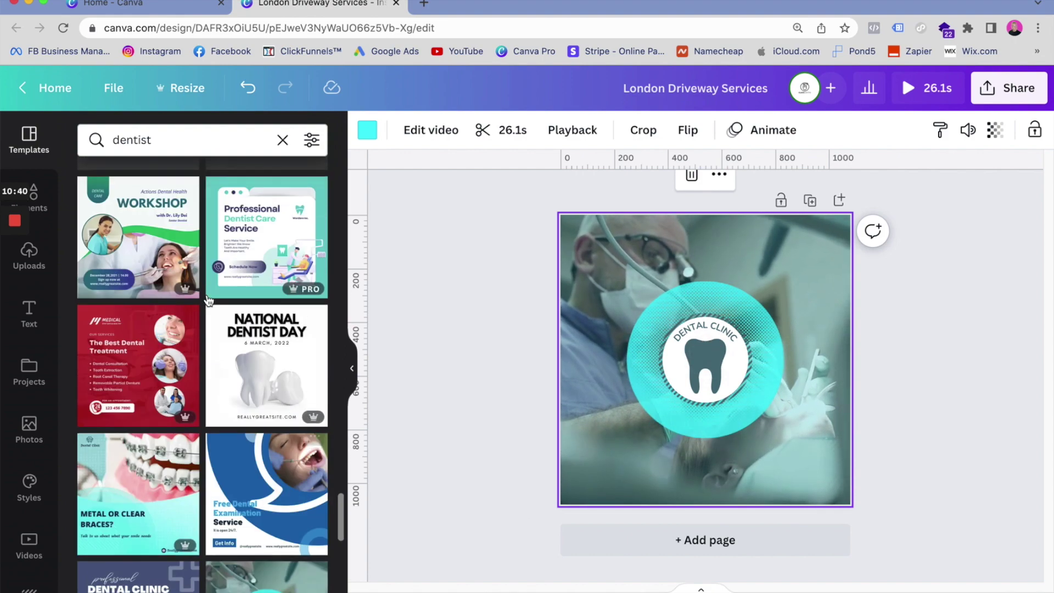
{"action": "scroll", "coordinate": [209, 300], "scroll_direction": "down", "scroll_amount": 5}
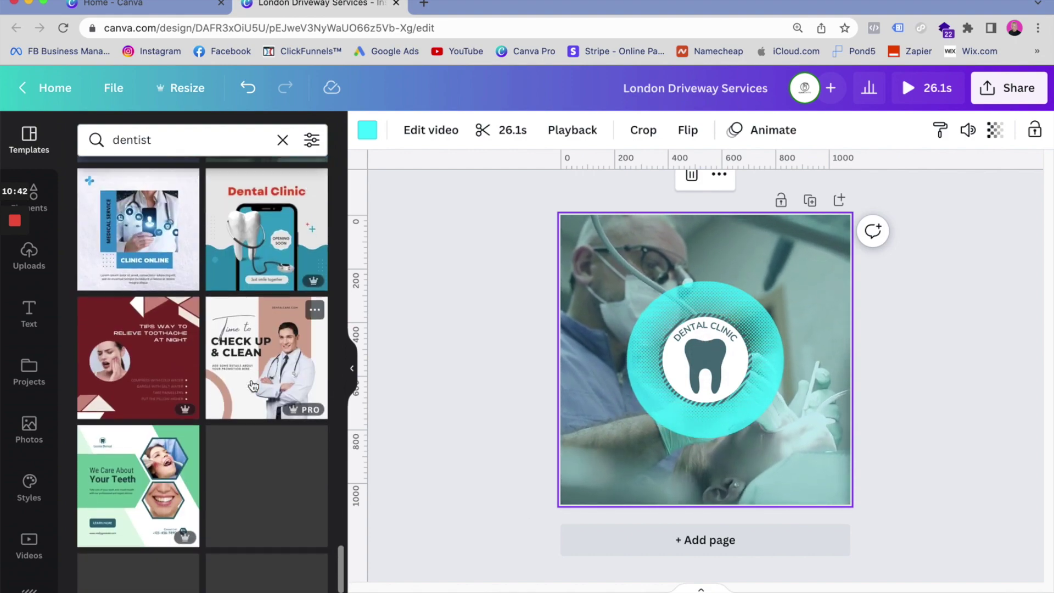
{"action": "scroll", "coordinate": [254, 386], "scroll_direction": "down", "scroll_amount": 2}
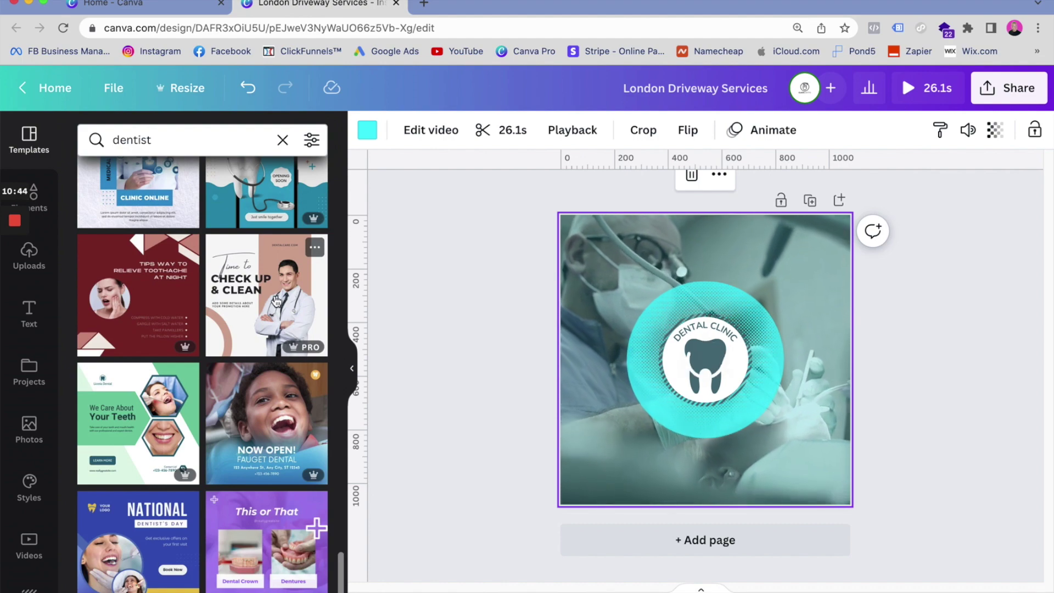
{"action": "scroll", "coordinate": [277, 301], "scroll_direction": "down", "scroll_amount": 6}
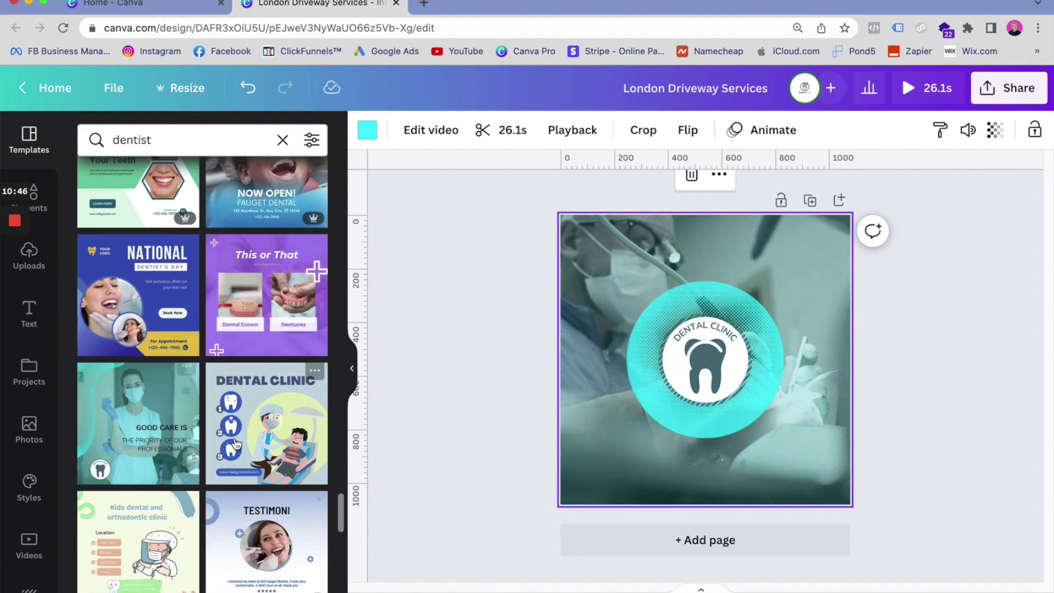
{"action": "scroll", "coordinate": [237, 444], "scroll_direction": "down", "scroll_amount": 8}
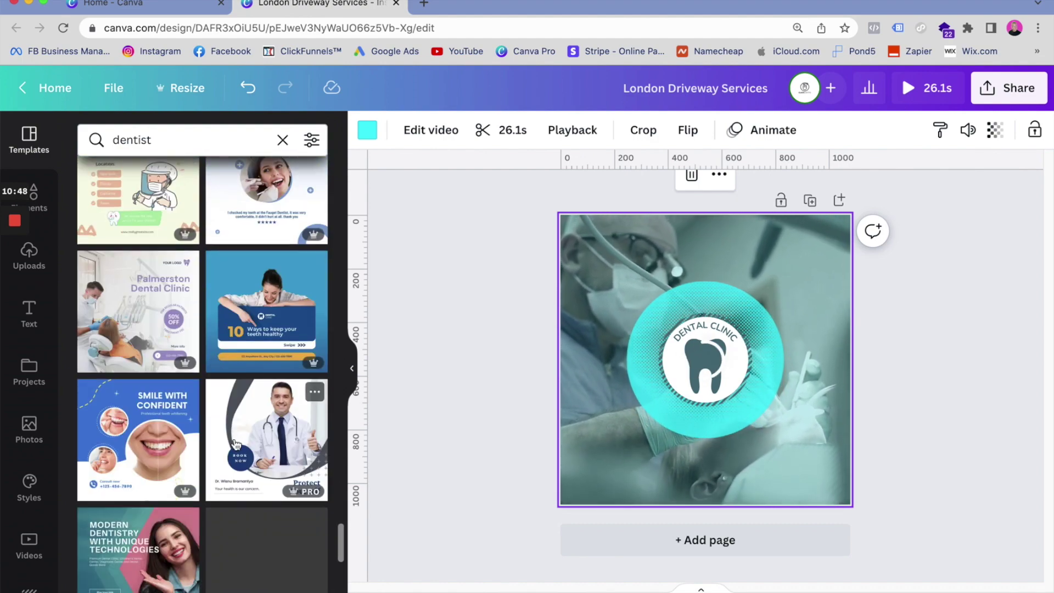
- Apply the blue Smile With Confident teeth-whitening template and deselect the page
{"action": "left_click", "coordinate": [145, 423]}
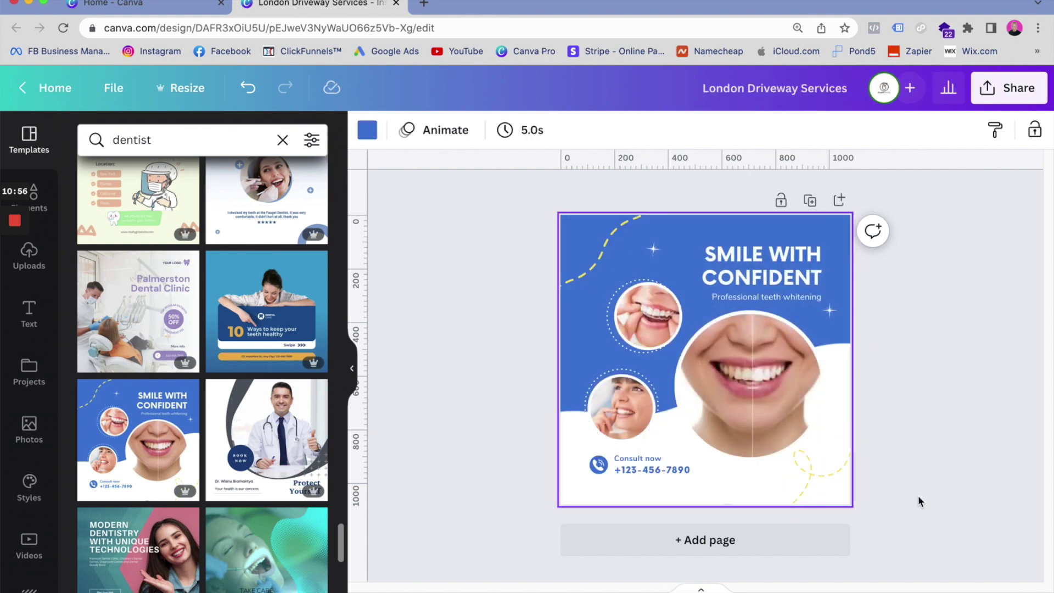
{"action": "left_click", "coordinate": [919, 497]}
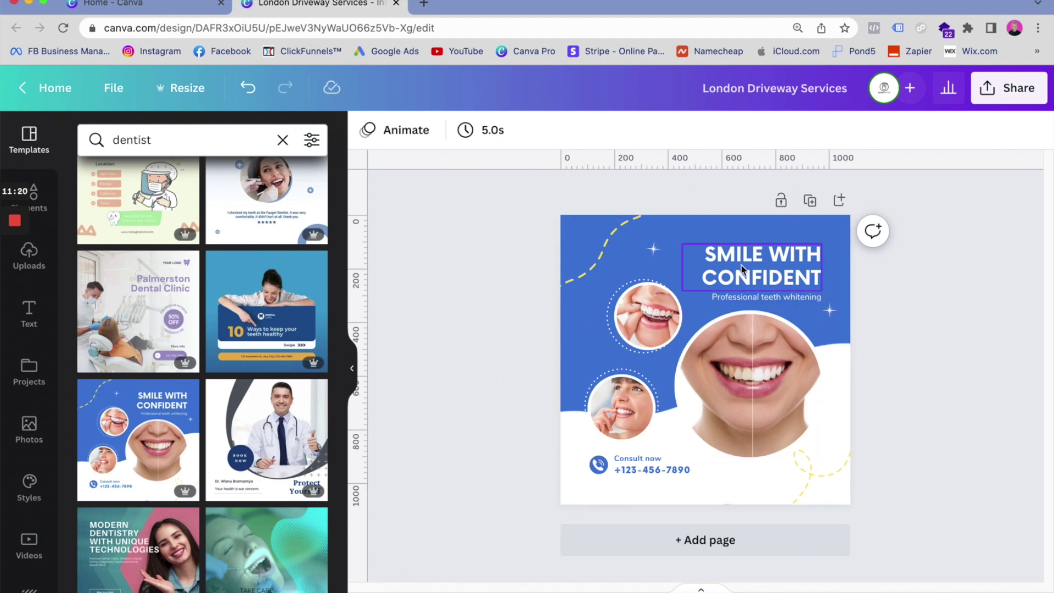
- Copy and resize the Smile With Confident design to a 1080 × 1920 px Instagram Story
{"action": "left_click", "coordinate": [192, 94]}
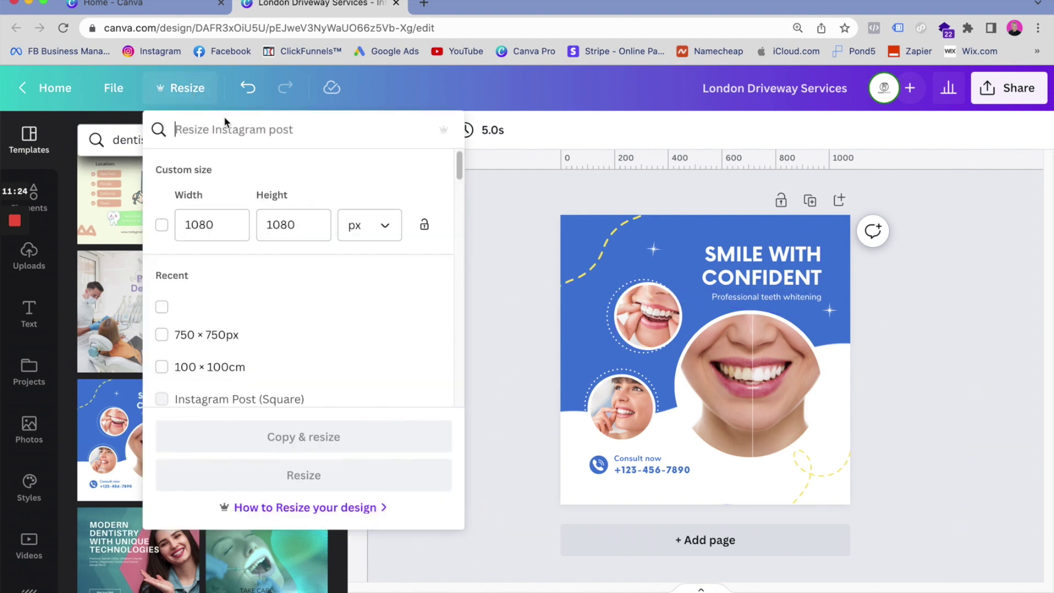
{"action": "scroll", "coordinate": [294, 317], "scroll_direction": "down", "scroll_amount": 5}
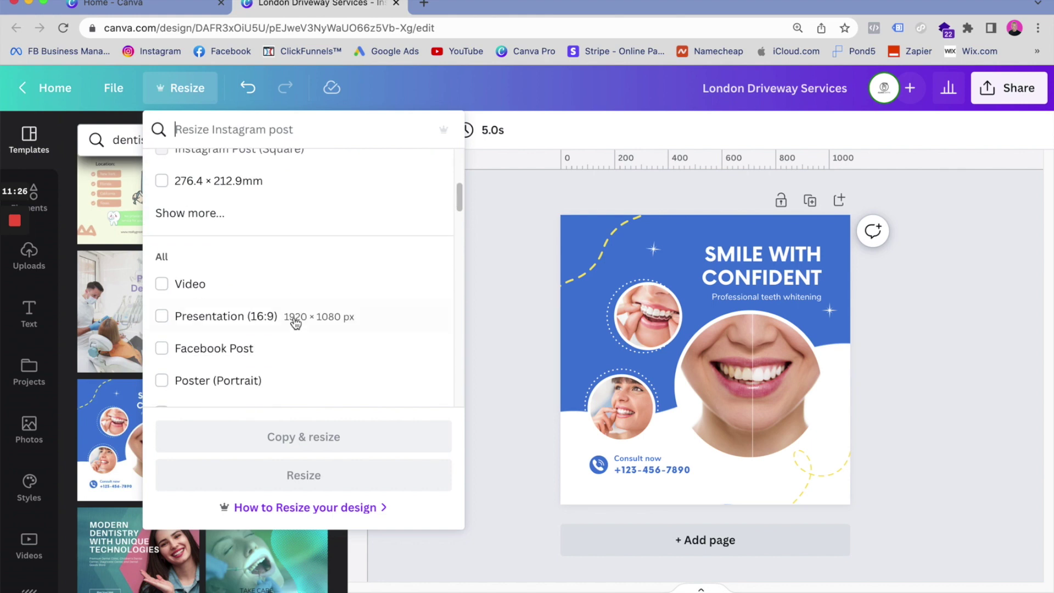
{"action": "scroll", "coordinate": [295, 323], "scroll_direction": "down", "scroll_amount": 3}
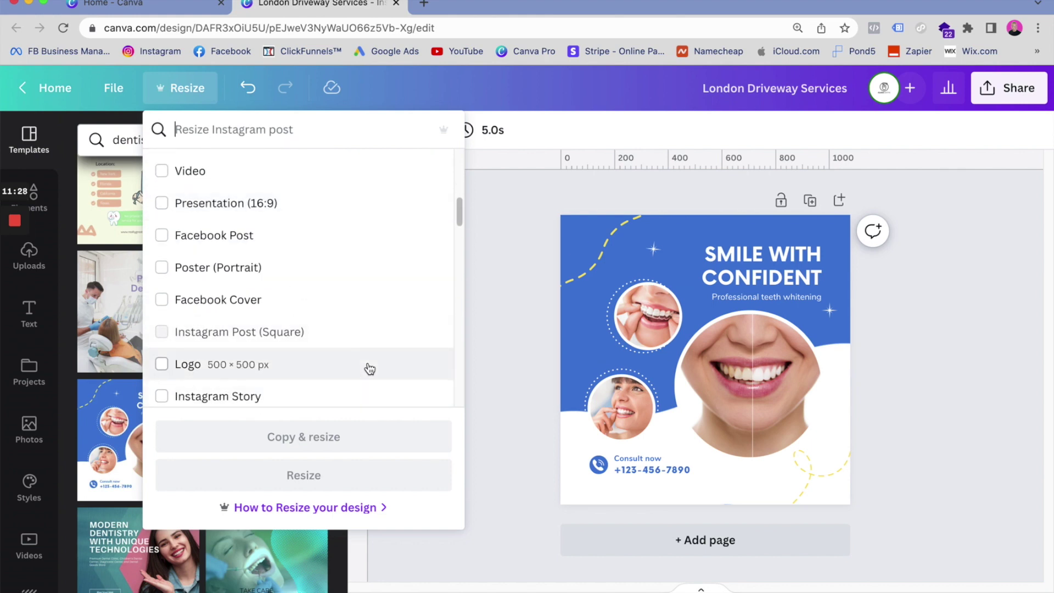
{"action": "scroll", "coordinate": [370, 368], "scroll_direction": "down", "scroll_amount": 2}
{"action": "left_click", "coordinate": [235, 302]}
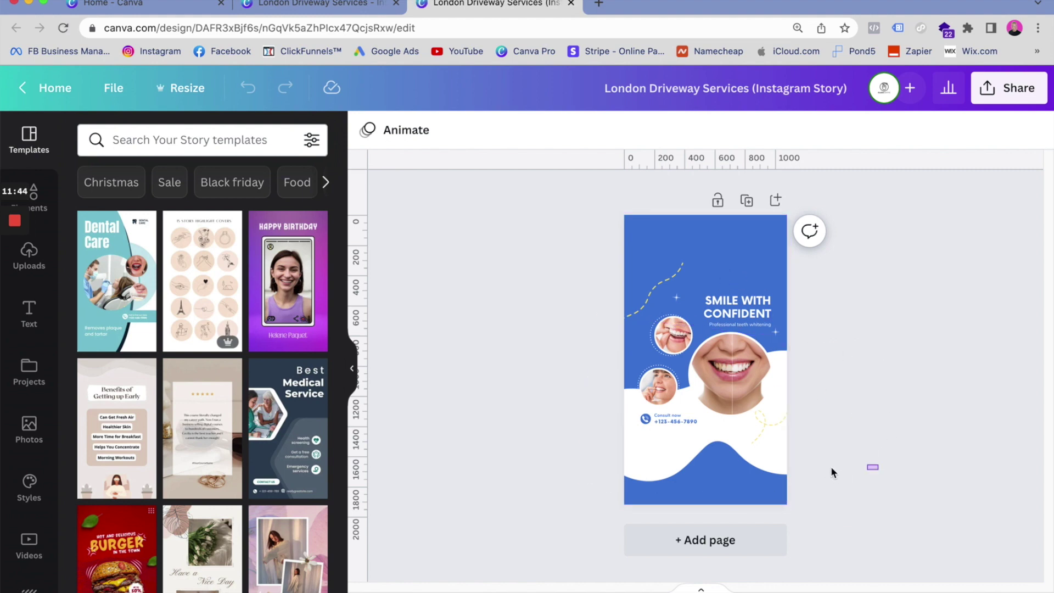
- Nudge the whole story design up slightly, then zoom in with the Templates panel hidden
{"action": "left_click_drag", "start_coordinate": [879, 464], "coordinate": [554, 255]}
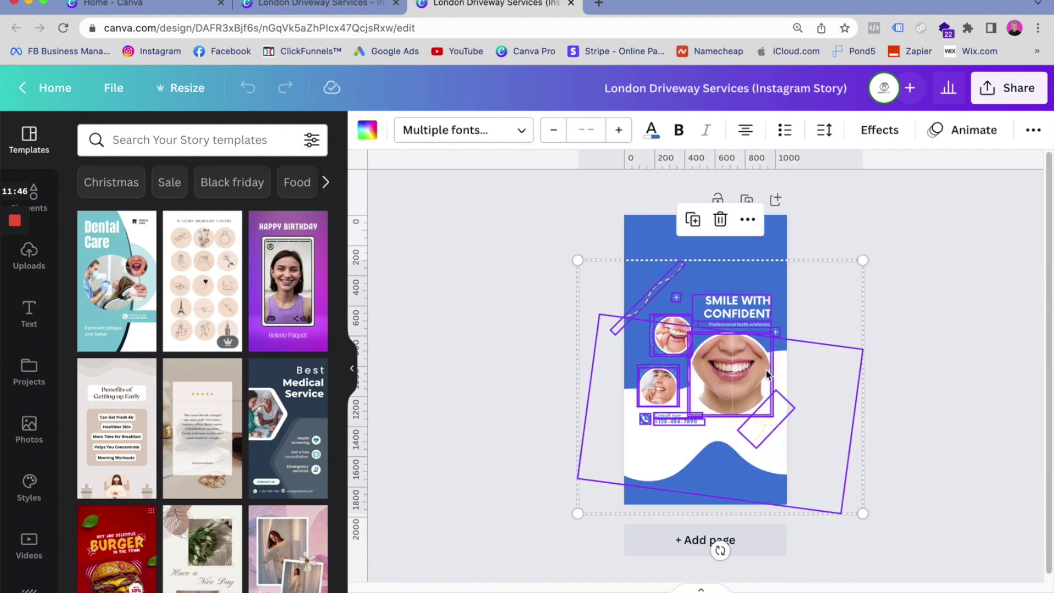
{"action": "left_click_drag", "start_coordinate": [767, 373], "coordinate": [764, 355]}
{"action": "left_click", "coordinate": [984, 448]}
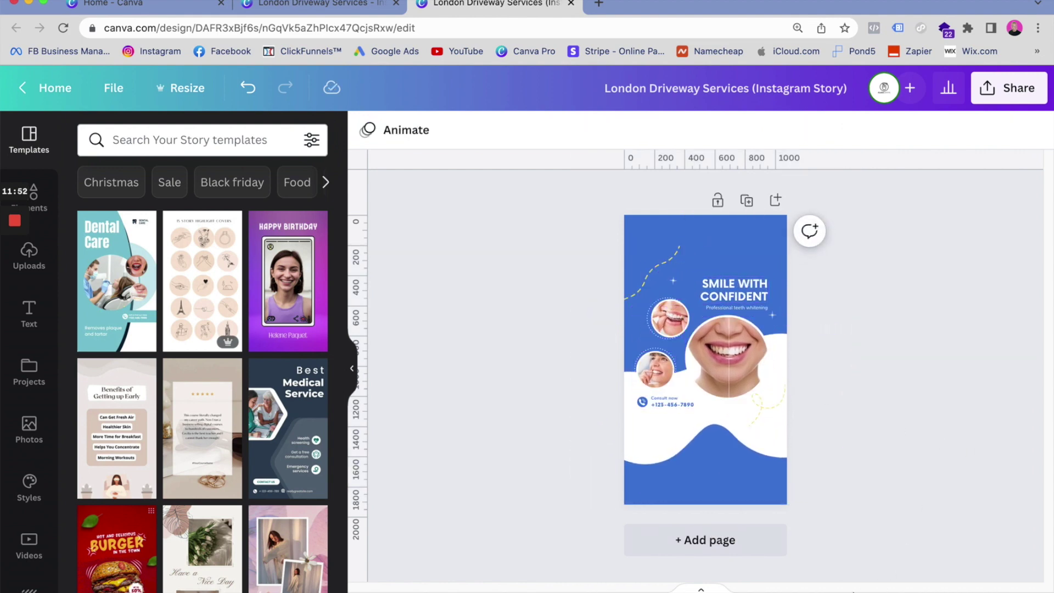
{"action": "key", "text": "ctrl+plus"}
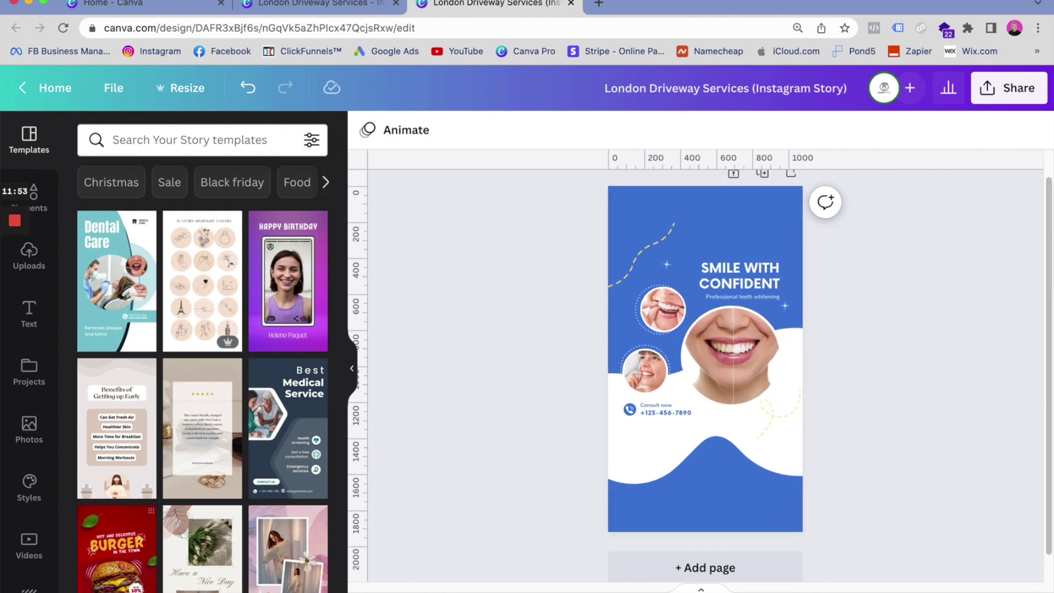
{"action": "left_click", "coordinate": [353, 369]}
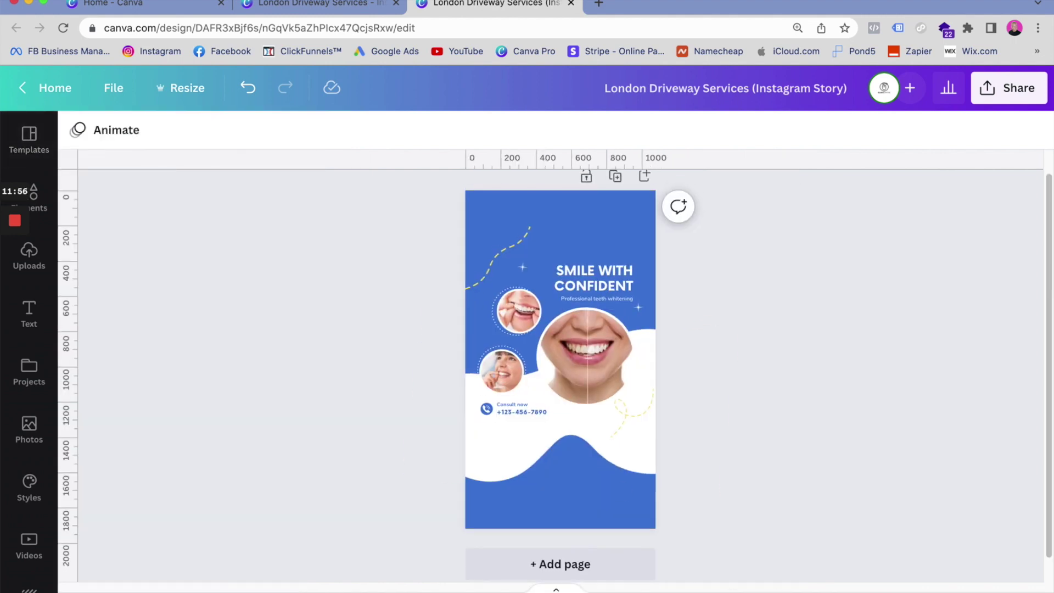
{"action": "key", "text": "ctrl+plus"}
{"action": "scroll", "coordinate": [772, 456], "scroll_direction": "up", "scroll_amount": 2}
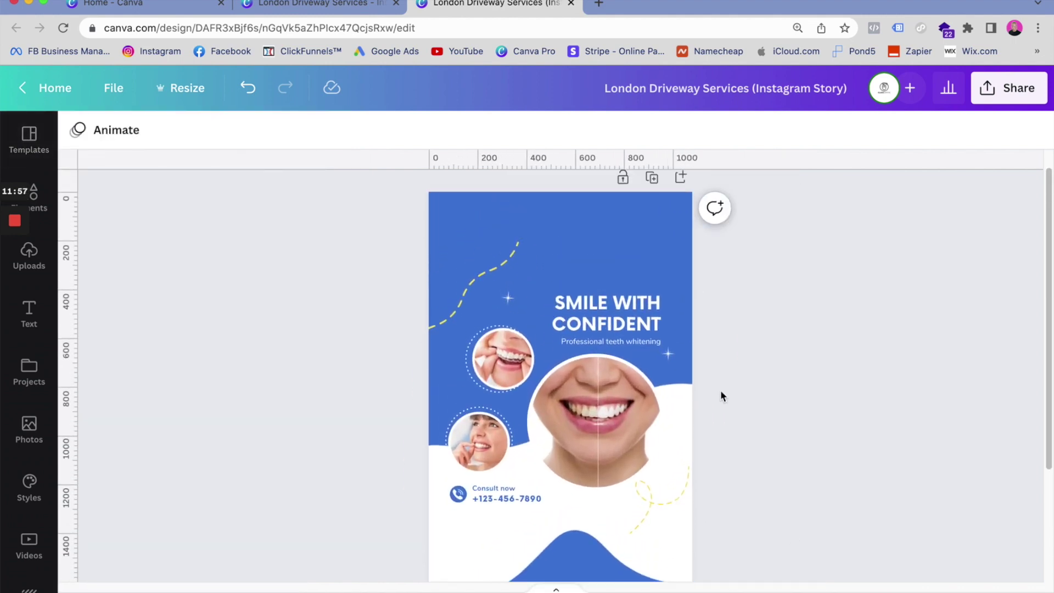
- Raise the SMILE WITH CONFIDENT heading, enlarge it to 79, and move the subtitle up
{"action": "left_click", "coordinate": [588, 305]}
{"action": "left_click_drag", "start_coordinate": [604, 306], "coordinate": [604, 278]}
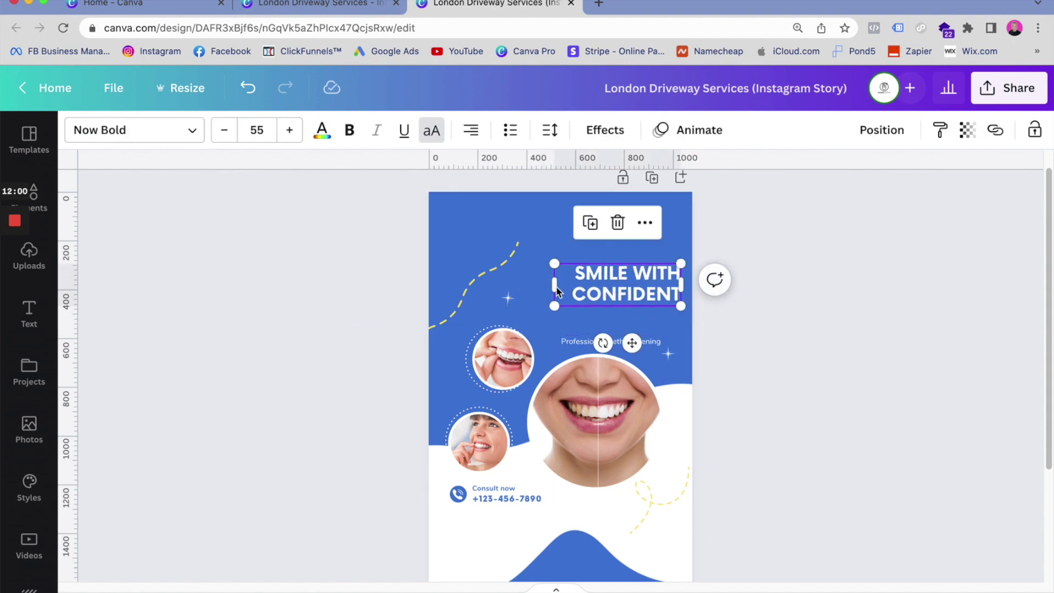
{"action": "left_click_drag", "start_coordinate": [553, 305], "coordinate": [499, 325]}
{"action": "left_click", "coordinate": [734, 322]}
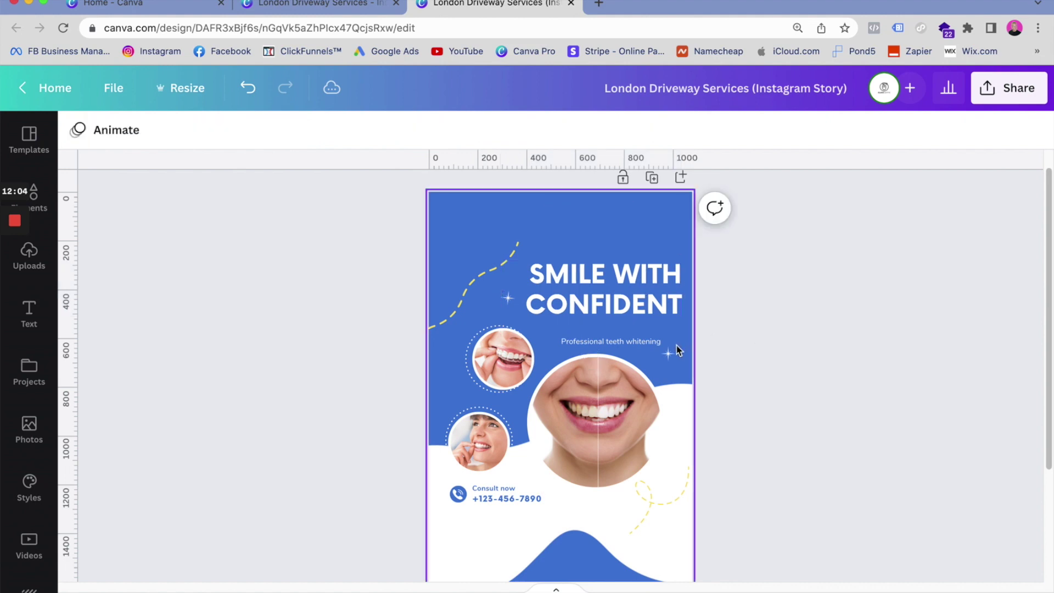
{"action": "left_click_drag", "start_coordinate": [650, 344], "coordinate": [685, 348]}
{"action": "left_click", "coordinate": [811, 412]}
{"action": "scroll", "coordinate": [777, 409], "scroll_direction": "down", "scroll_amount": 4}
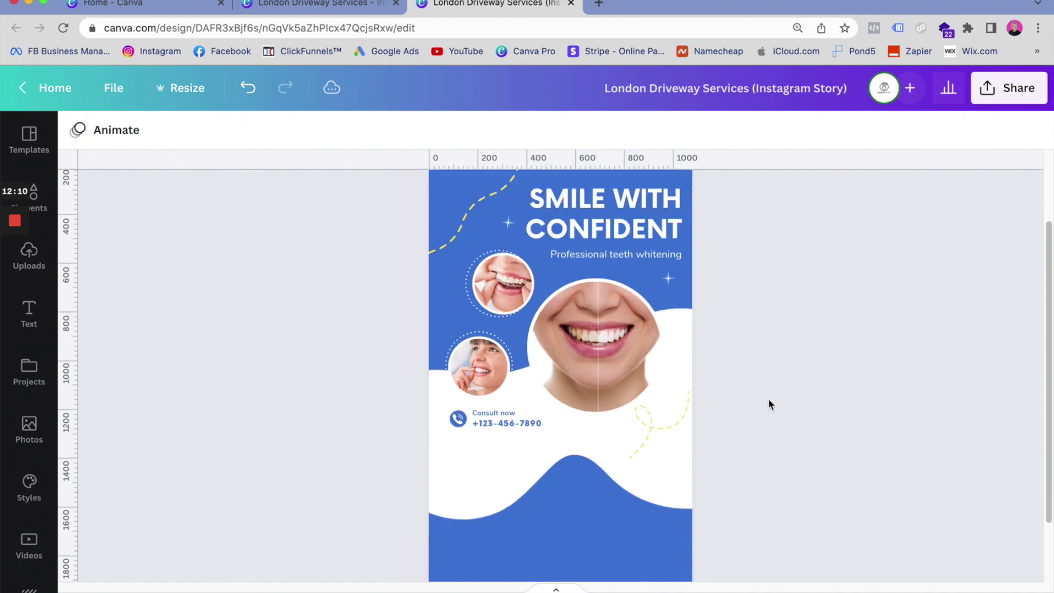
{"action": "scroll", "coordinate": [703, 431], "scroll_direction": "down", "scroll_amount": 2}
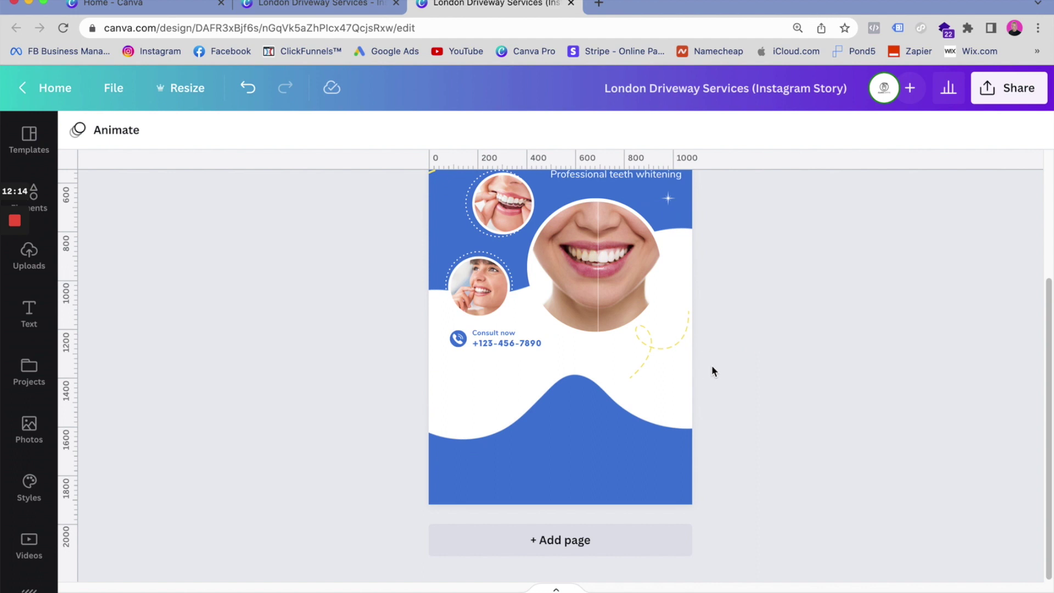
{"action": "scroll", "coordinate": [708, 364], "scroll_direction": "up", "scroll_amount": 1}
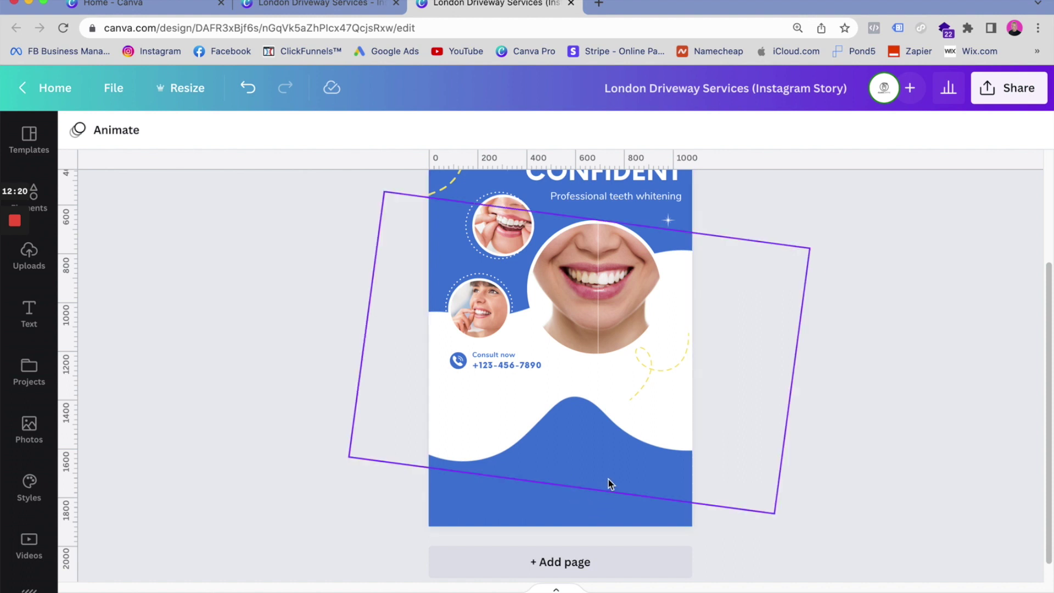
{"action": "scroll", "coordinate": [609, 480], "scroll_direction": "up", "scroll_amount": 2}
{"action": "scroll", "coordinate": [622, 491], "scroll_direction": "up", "scroll_amount": 3}
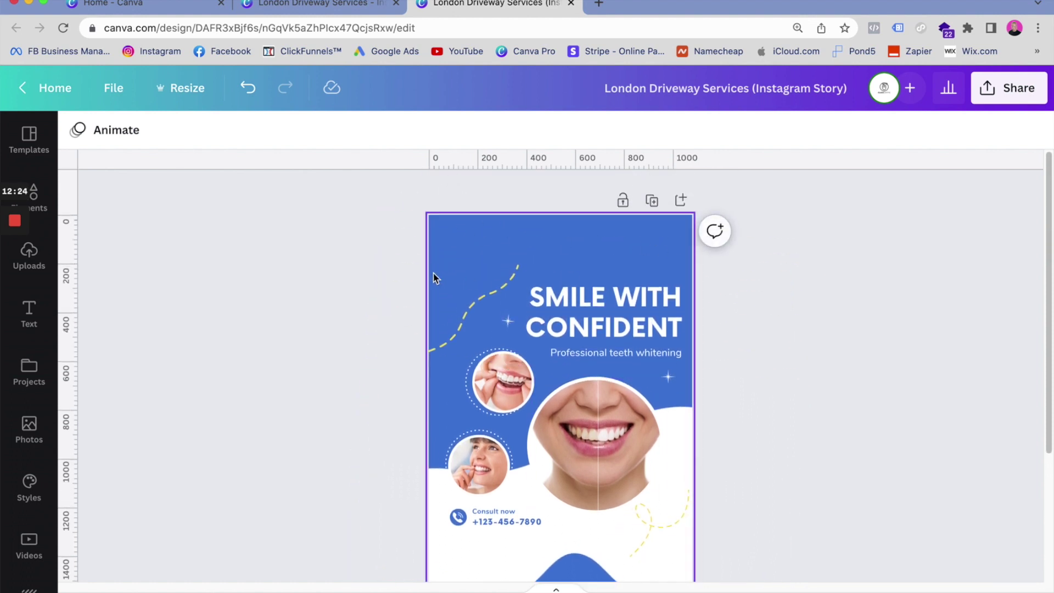
{"action": "left_click_drag", "start_coordinate": [372, 262], "coordinate": [741, 273]}
{"action": "left_click", "coordinate": [371, 240]}
{"action": "left_click_drag", "start_coordinate": [346, 252], "coordinate": [760, 196]}
{"action": "scroll", "coordinate": [493, 493], "scroll_direction": "down", "scroll_amount": 5}
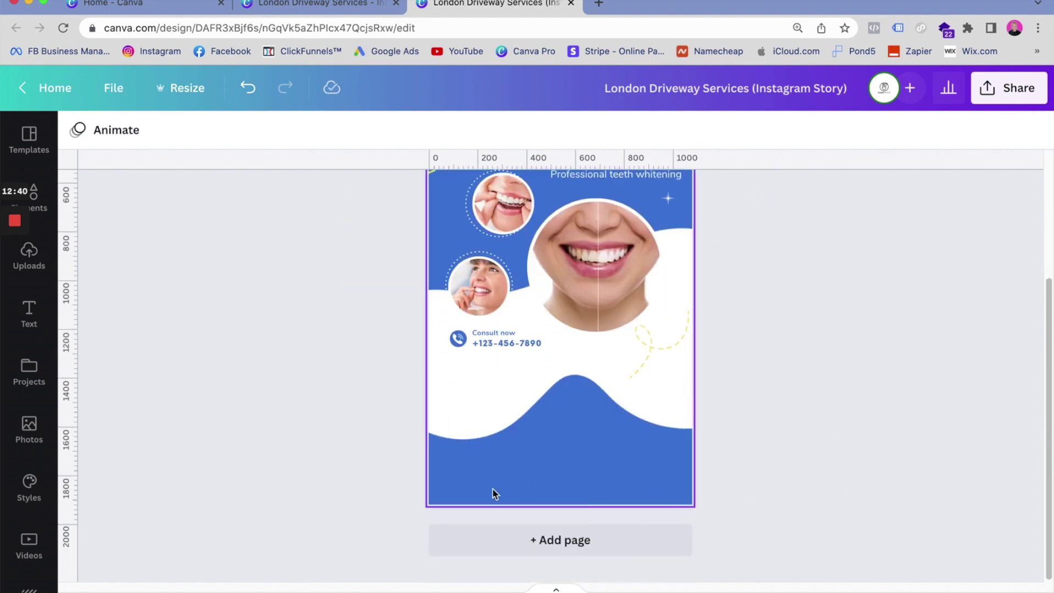
{"action": "left_click_drag", "start_coordinate": [371, 460], "coordinate": [419, 493]}
{"action": "left_click_drag", "start_coordinate": [411, 481], "coordinate": [412, 467]}
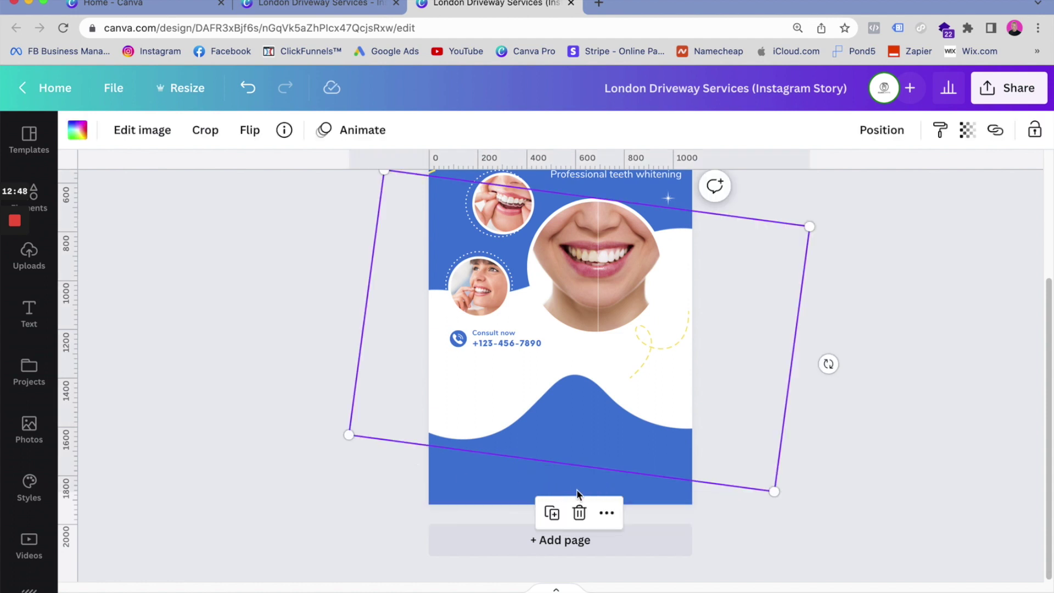
{"action": "left_click", "coordinate": [899, 320]}
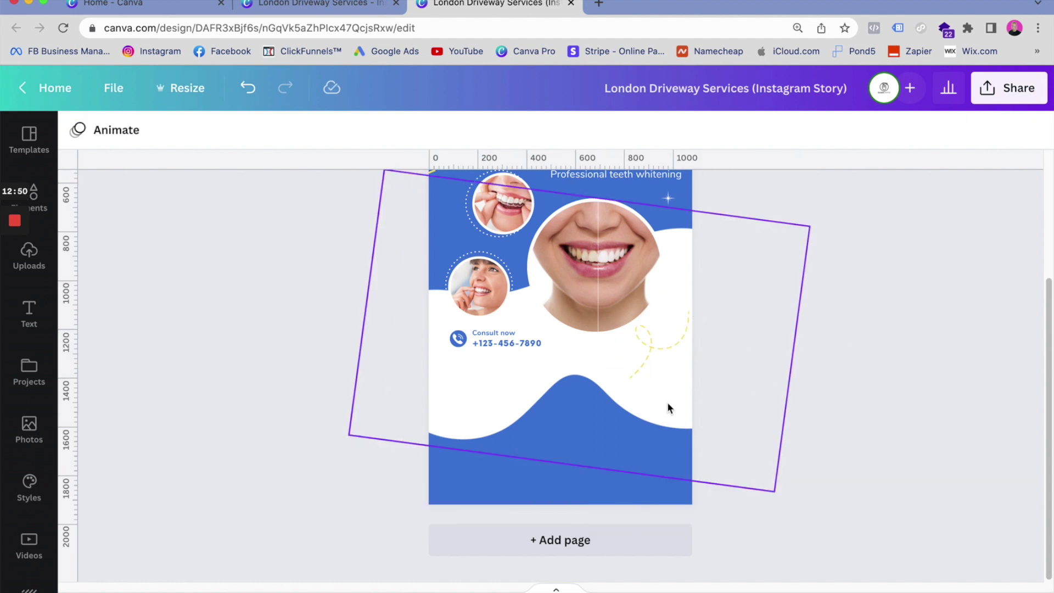
{"action": "left_click_drag", "start_coordinate": [668, 408], "coordinate": [652, 384]}
{"action": "left_click", "coordinate": [900, 379]}
{"action": "scroll", "coordinate": [696, 304], "scroll_direction": "up", "scroll_amount": 3}
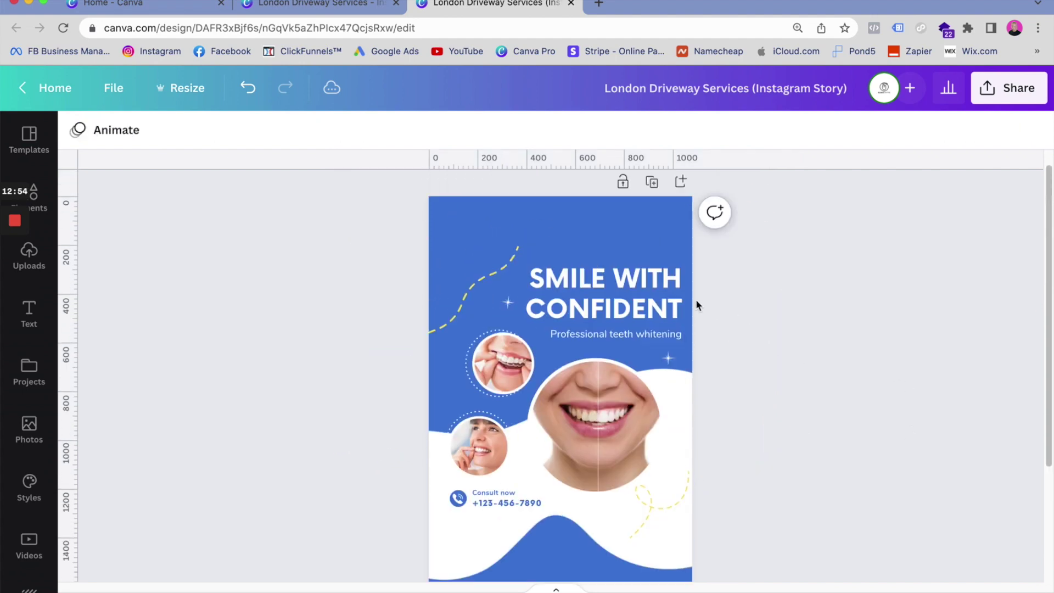
{"action": "scroll", "coordinate": [727, 388], "scroll_direction": "down", "scroll_amount": 1}
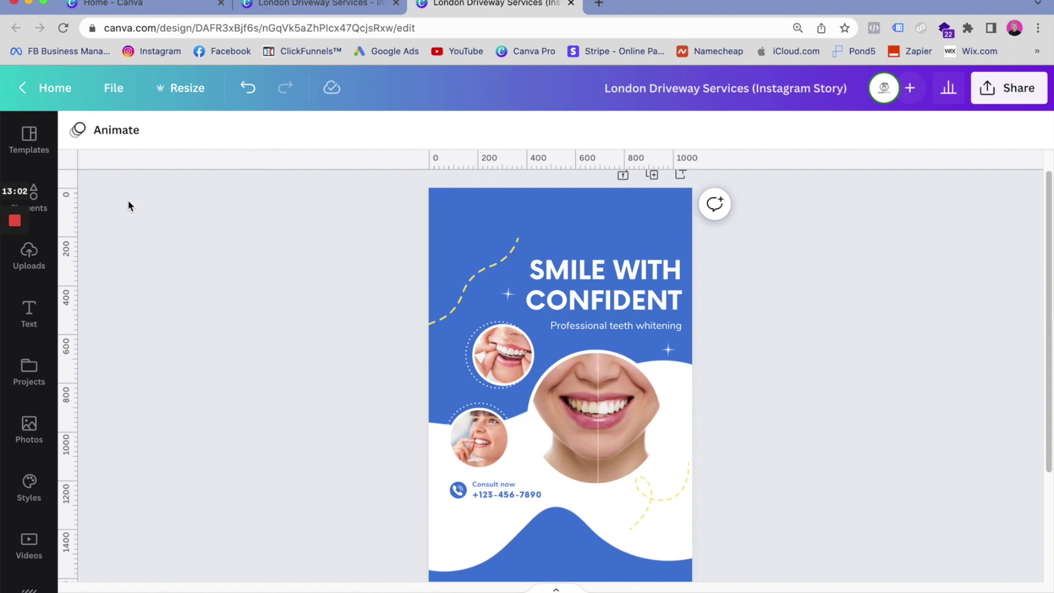
- Change the SMILE WITH CONFIDENT heading's font to Aileron Thin from Recently used
{"action": "left_click", "coordinate": [508, 294]}
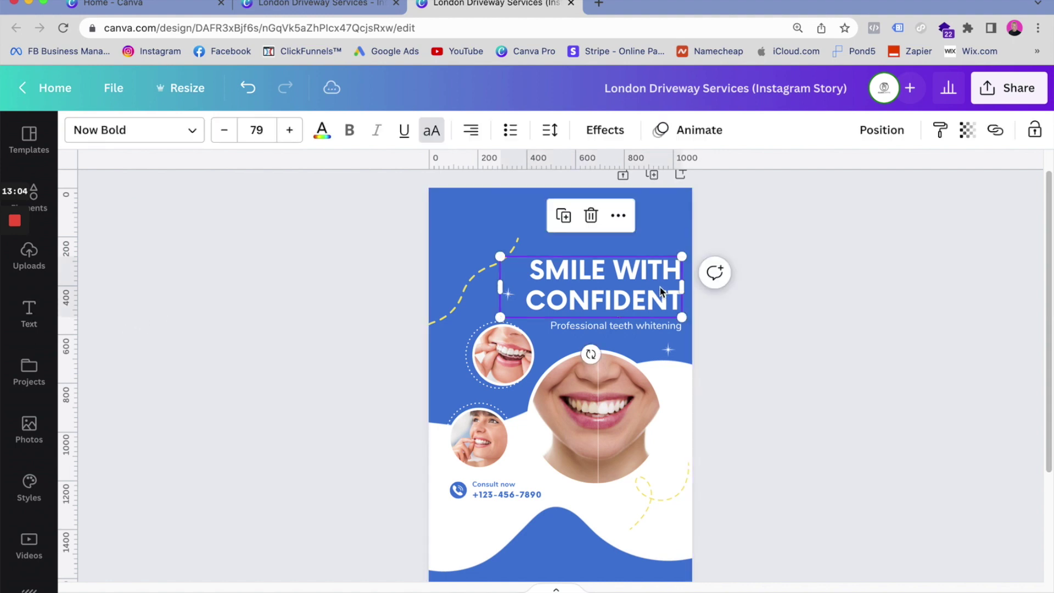
{"action": "left_click", "coordinate": [188, 125]}
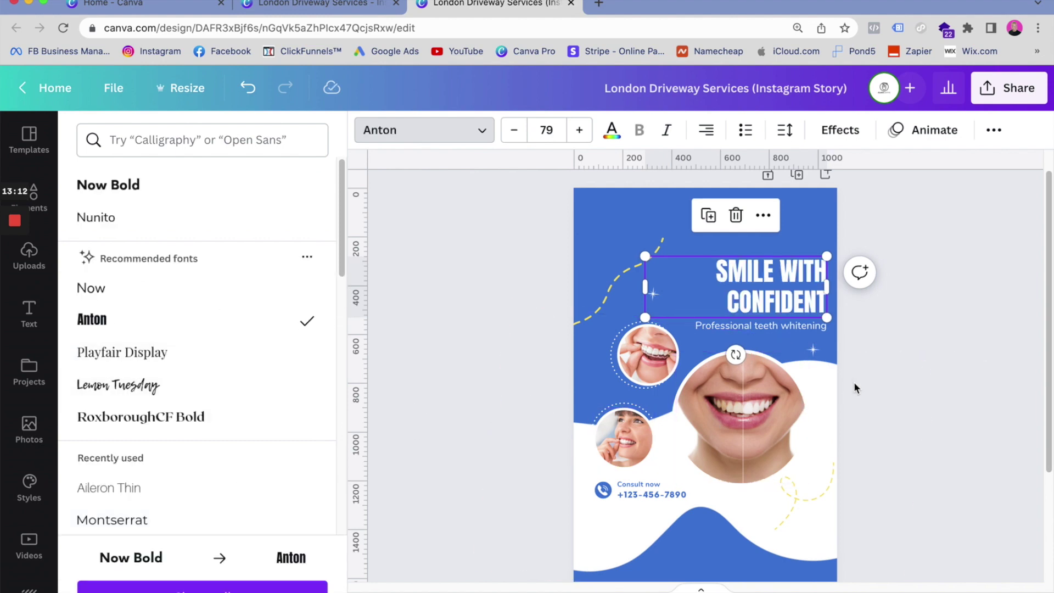
{"action": "left_click", "coordinate": [134, 505]}
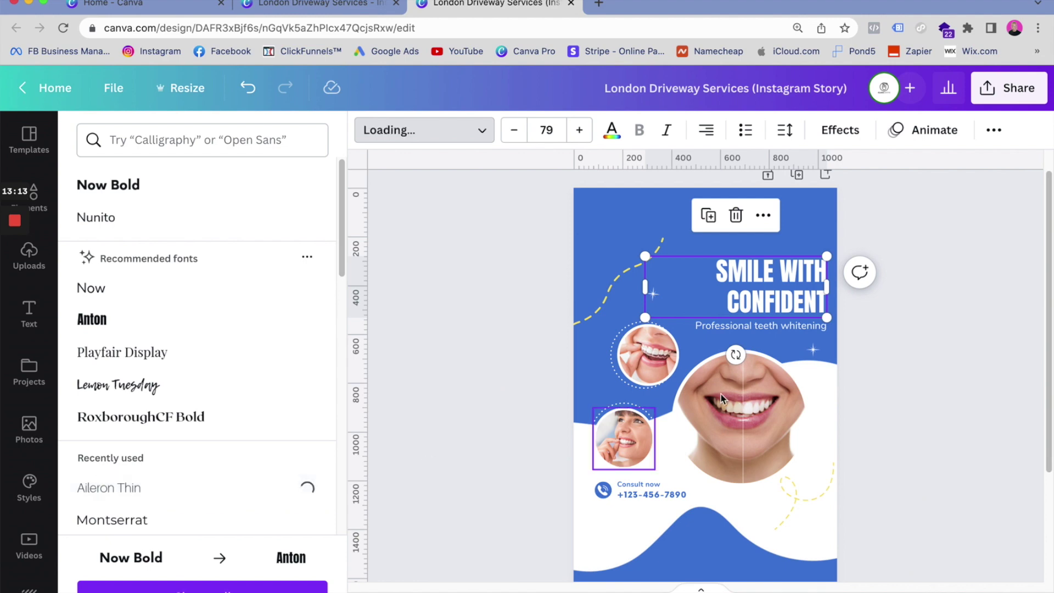
{"action": "left_click", "coordinate": [919, 402]}
{"action": "left_click", "coordinate": [921, 408]}
{"action": "scroll", "coordinate": [820, 376], "scroll_direction": "down", "scroll_amount": 1}
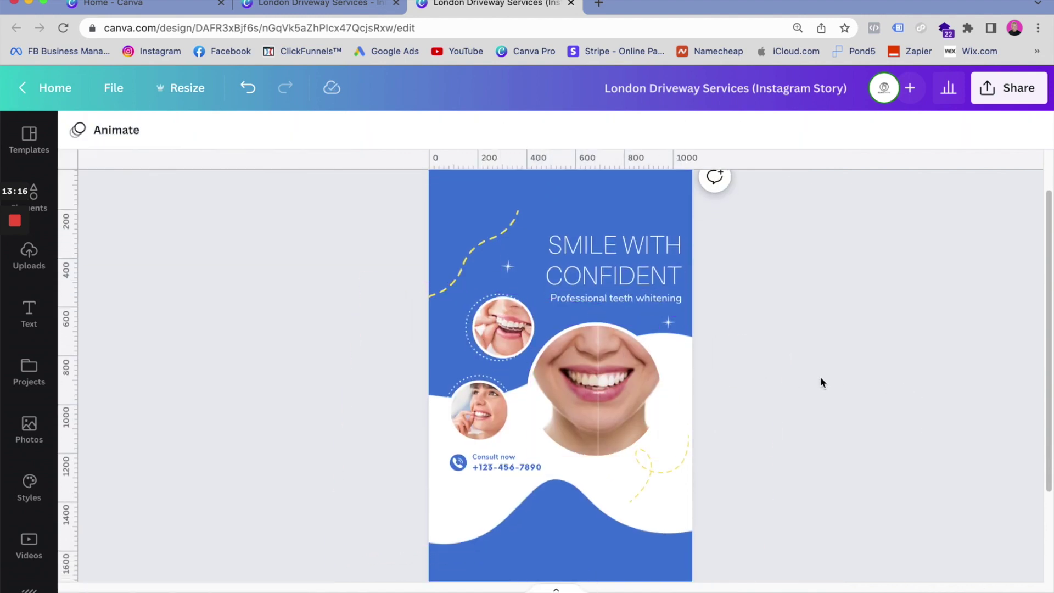
- Delete the photos from the two small circles and the large smile circle
{"action": "left_click", "coordinate": [480, 435]}
{"action": "key", "text": "Delete"}
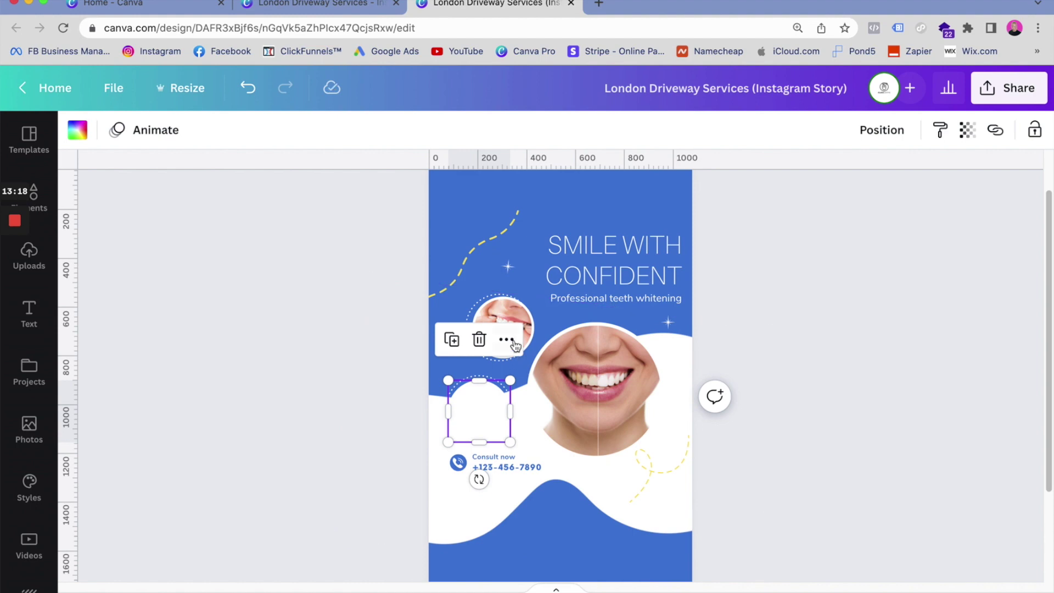
{"action": "left_click", "coordinate": [521, 324]}
{"action": "key", "text": "Delete"}
{"action": "key", "text": "Escape"}
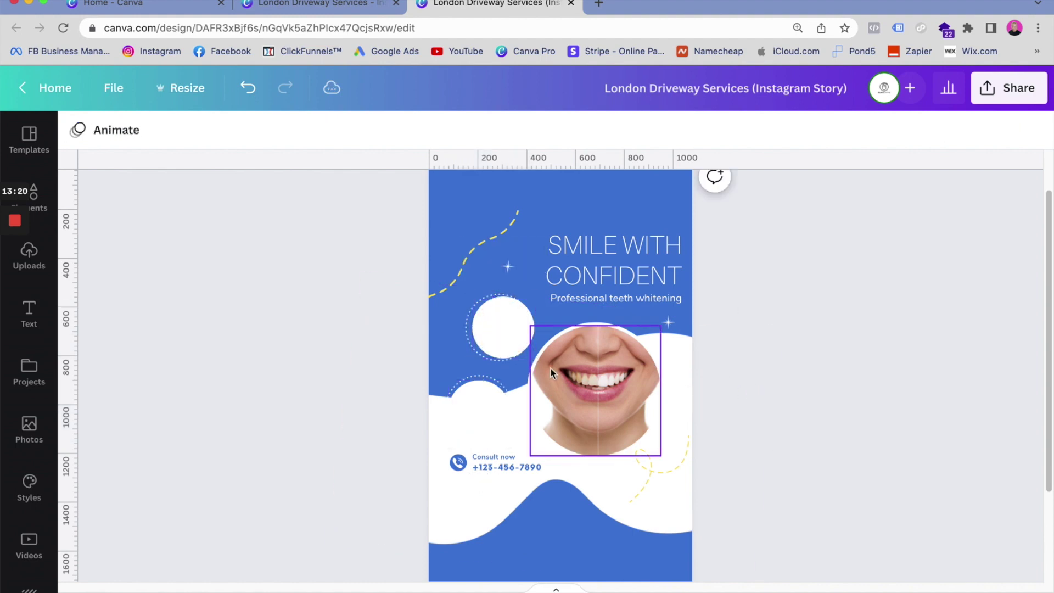
{"action": "left_click", "coordinate": [596, 390]}
{"action": "key", "text": "Delete"}
{"action": "key", "text": "Escape"}
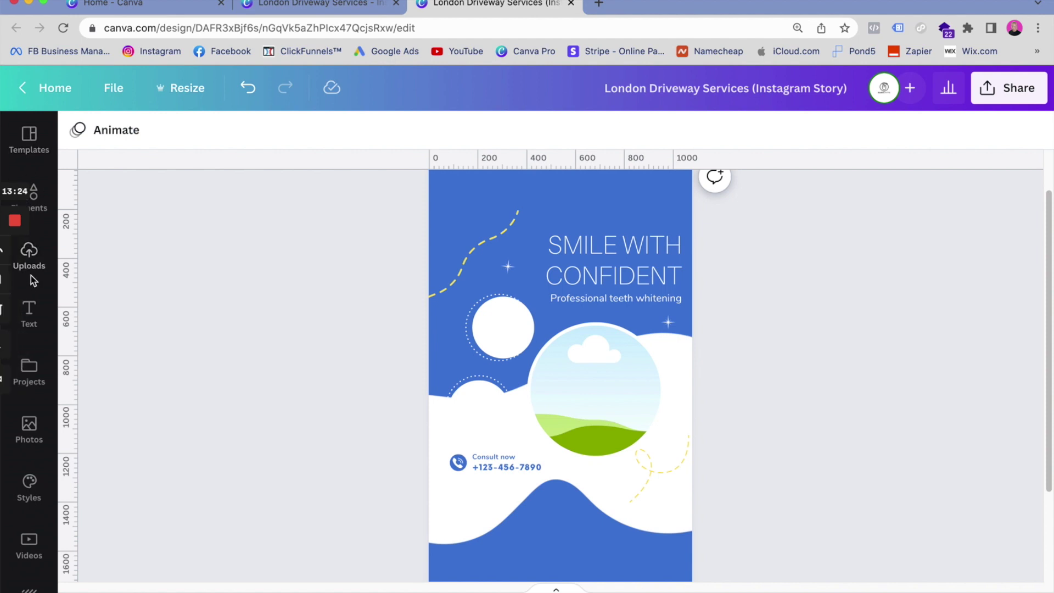
- Move the empty large circle frame up-left and shrink it to 300 by 300
{"action": "left_click", "coordinate": [607, 390]}
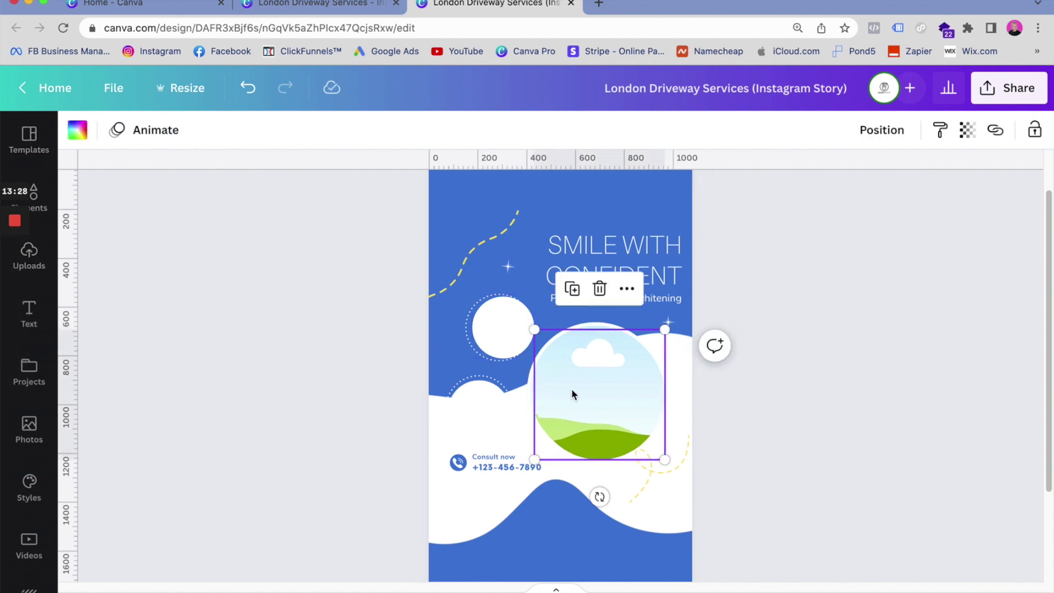
{"action": "left_click_drag", "start_coordinate": [607, 393], "coordinate": [584, 365]}
{"action": "left_click_drag", "start_coordinate": [639, 428], "coordinate": [489, 415]}
{"action": "left_click", "coordinate": [796, 409]}
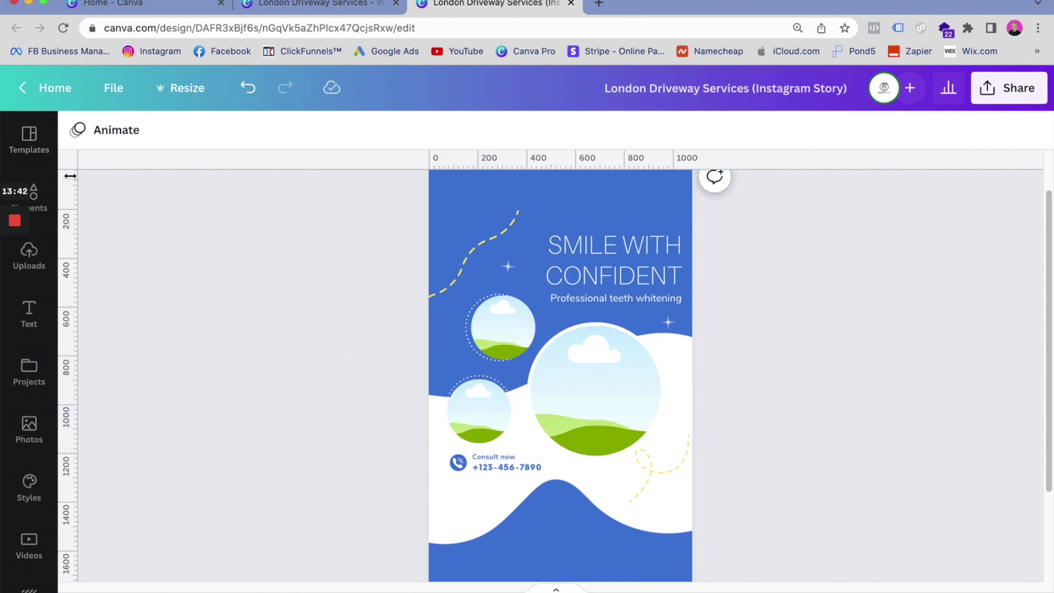
- Search Elements for 'teeth' and filter the results to Photos
{"action": "left_click", "coordinate": [48, 199]}
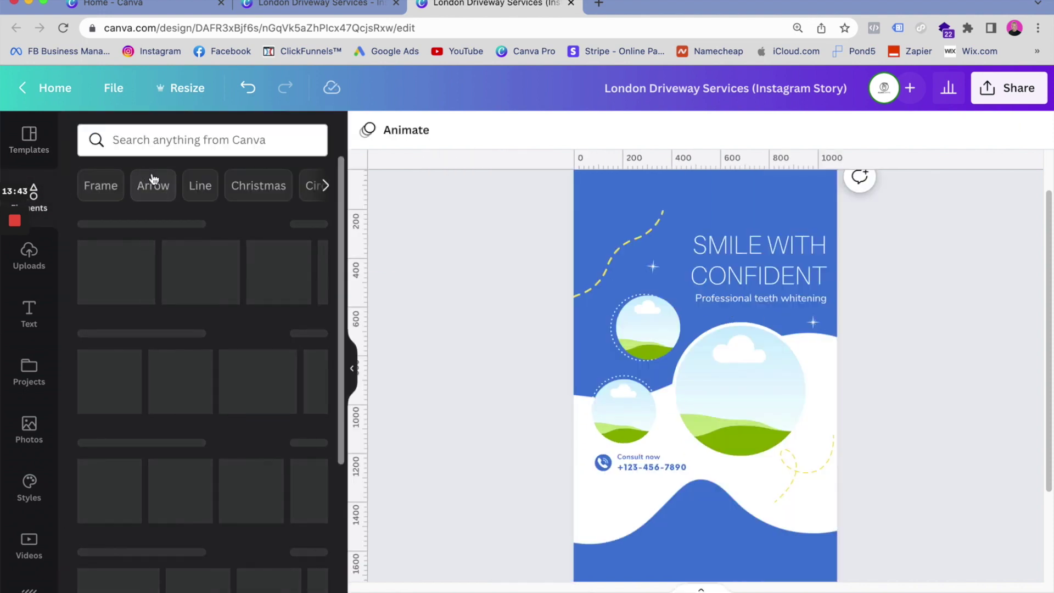
{"action": "left_click", "coordinate": [170, 142]}
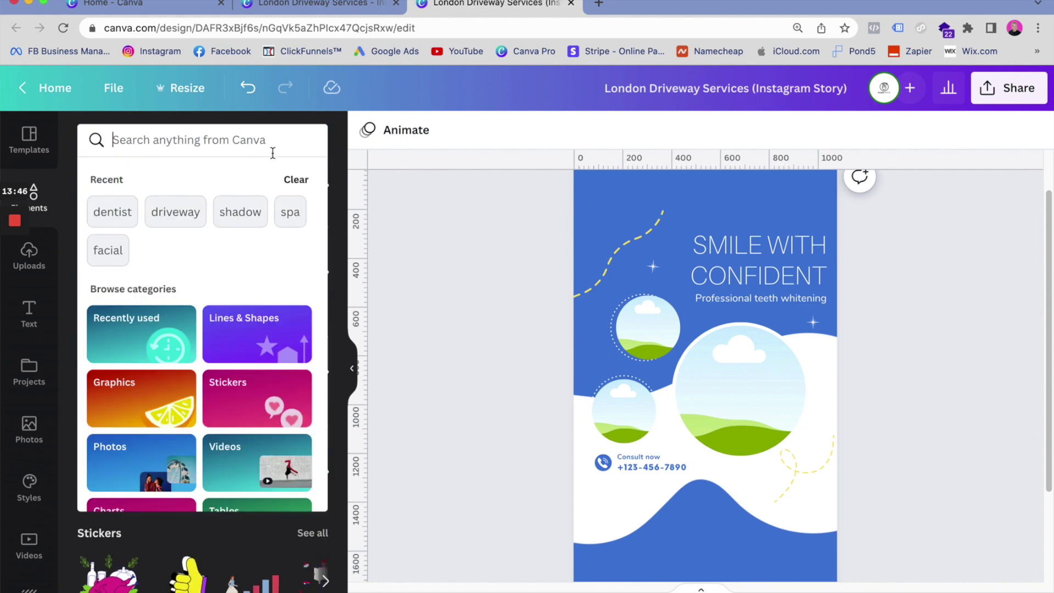
{"action": "type", "text": "den"}
{"action": "key", "text": "BackSpace"}
{"action": "key", "text": "BackSpace"}
{"action": "key", "text": "BackSpace"}
{"action": "type", "text": "tett"}
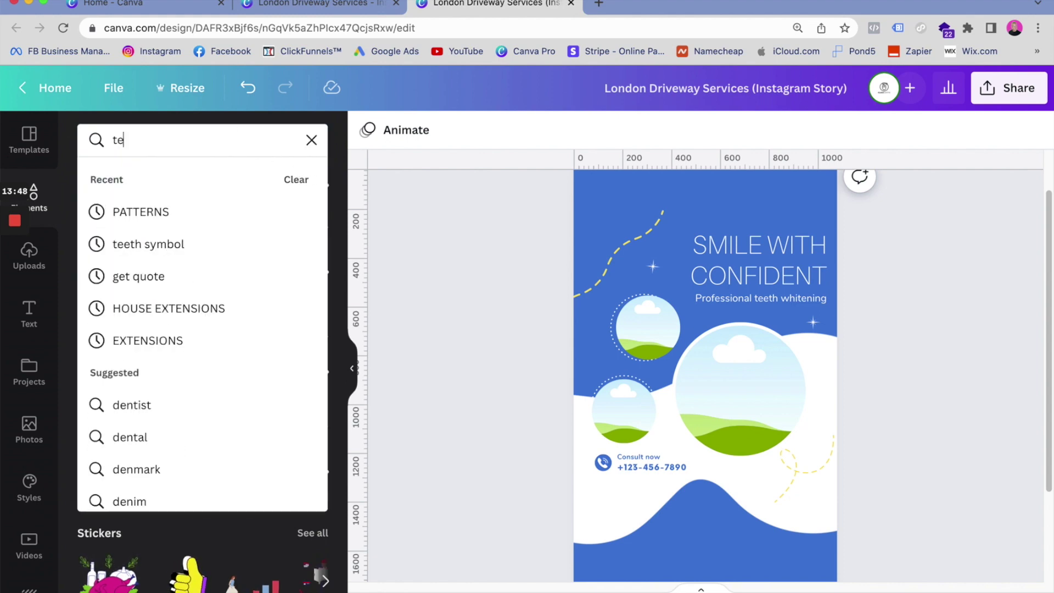
{"action": "key", "text": "BackSpace"}
{"action": "key", "text": "BackSpace"}
{"action": "type", "text": "eth"}
{"action": "key", "text": "Return"}
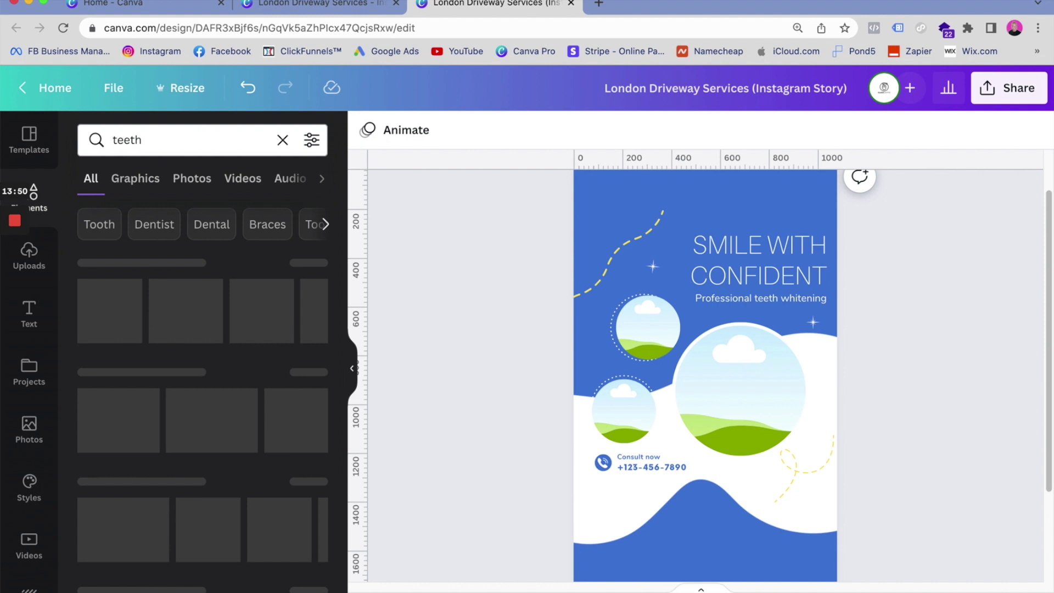
{"action": "left_click", "coordinate": [191, 179]}
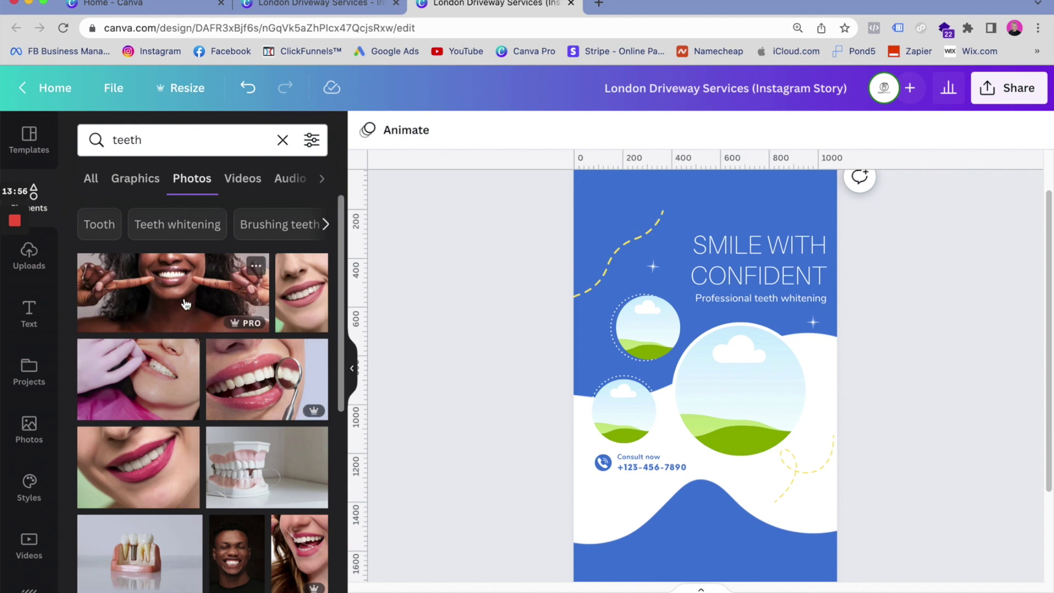
- Drop the first teeth photo into the large circle, enlarging and shifting it to fill
{"action": "left_click_drag", "start_coordinate": [182, 298], "coordinate": [759, 397]}
{"action": "double_click", "coordinate": [741, 369]}
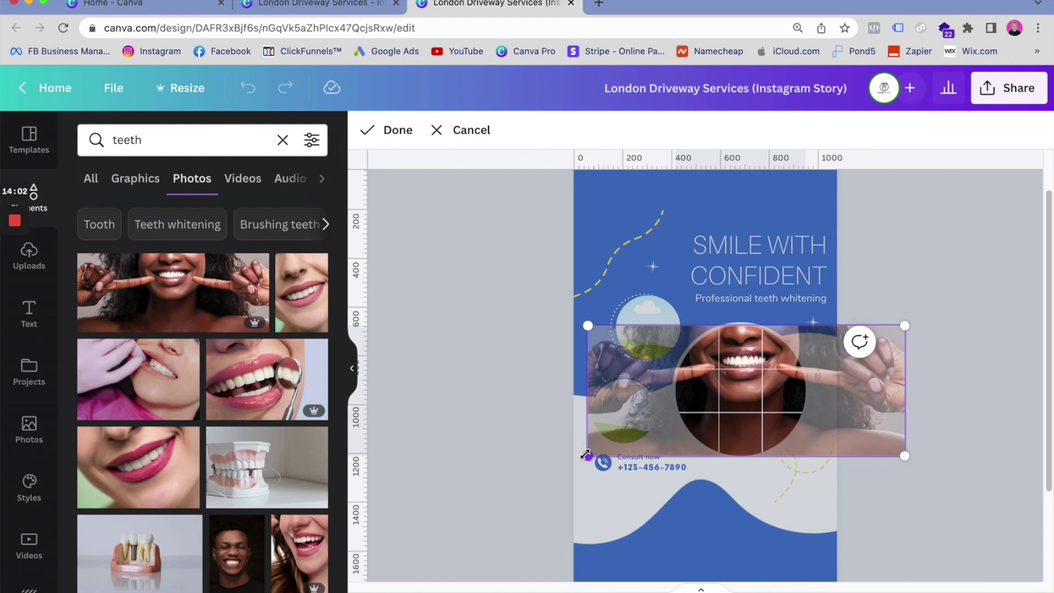
{"action": "left_click_drag", "start_coordinate": [588, 455], "coordinate": [485, 498]}
{"action": "left_click_drag", "start_coordinate": [780, 375], "coordinate": [801, 397]}
{"action": "left_click", "coordinate": [965, 242]}
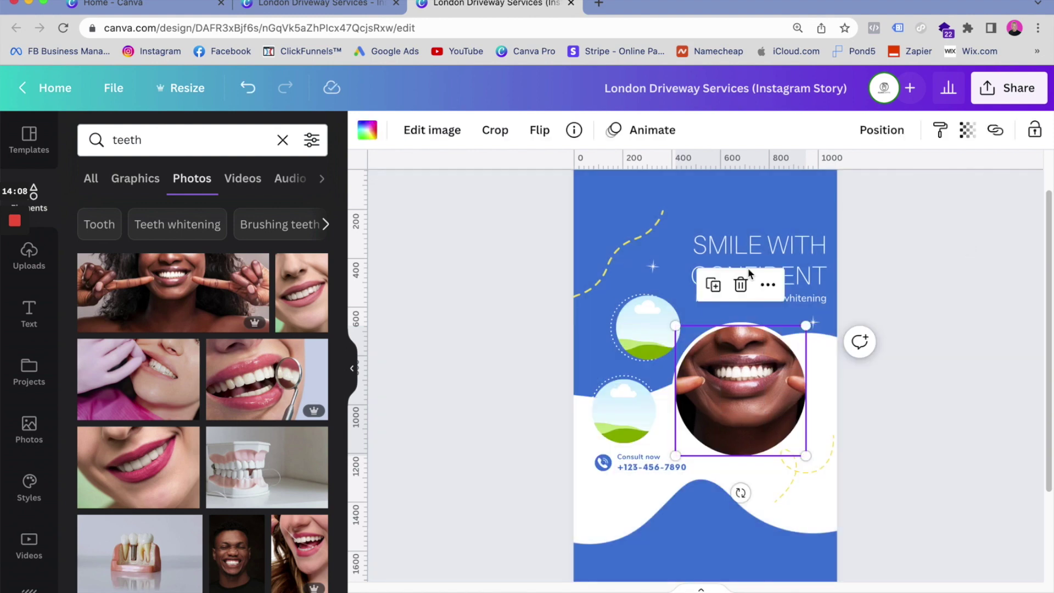
- Place the dental-mirror smile photo into the upper small circle frame
{"action": "left_click", "coordinate": [258, 379]}
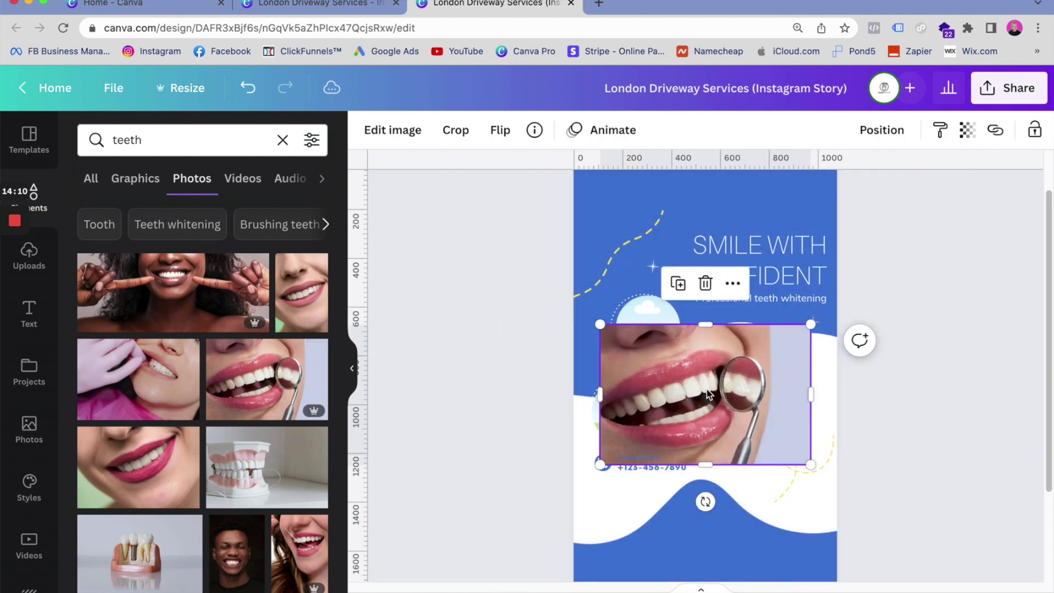
{"action": "left_click_drag", "start_coordinate": [708, 395], "coordinate": [653, 335]}
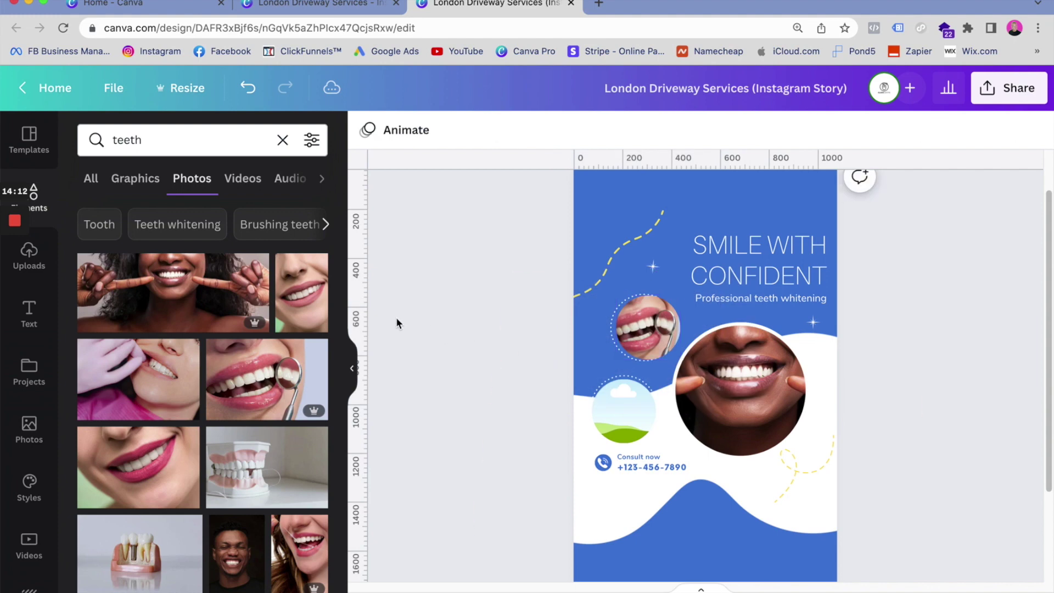
{"action": "scroll", "coordinate": [199, 405], "scroll_direction": "down", "scroll_amount": 5}
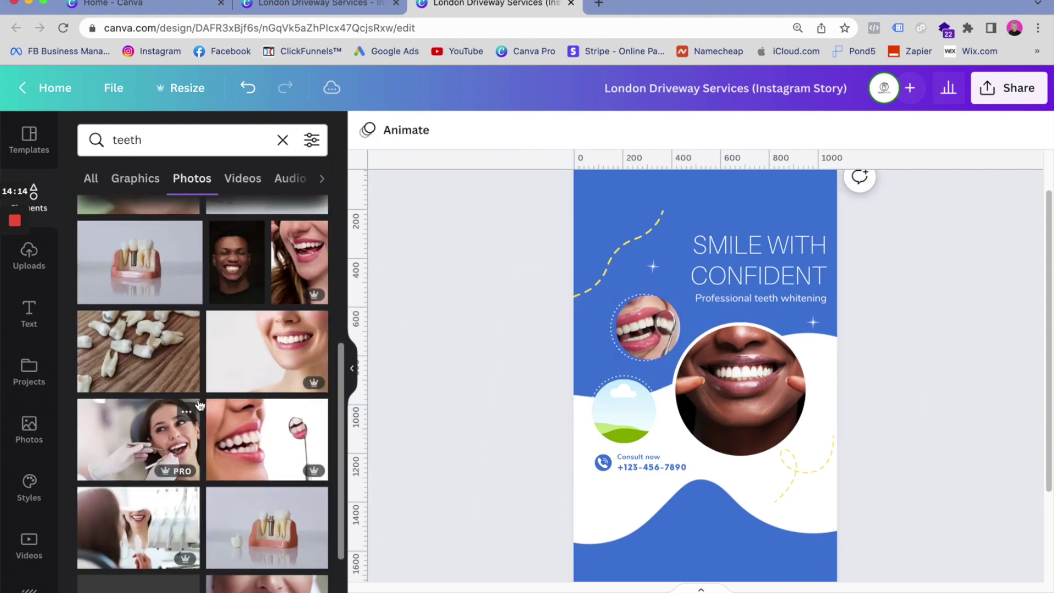
{"action": "scroll", "coordinate": [190, 429], "scroll_direction": "down", "scroll_amount": 2}
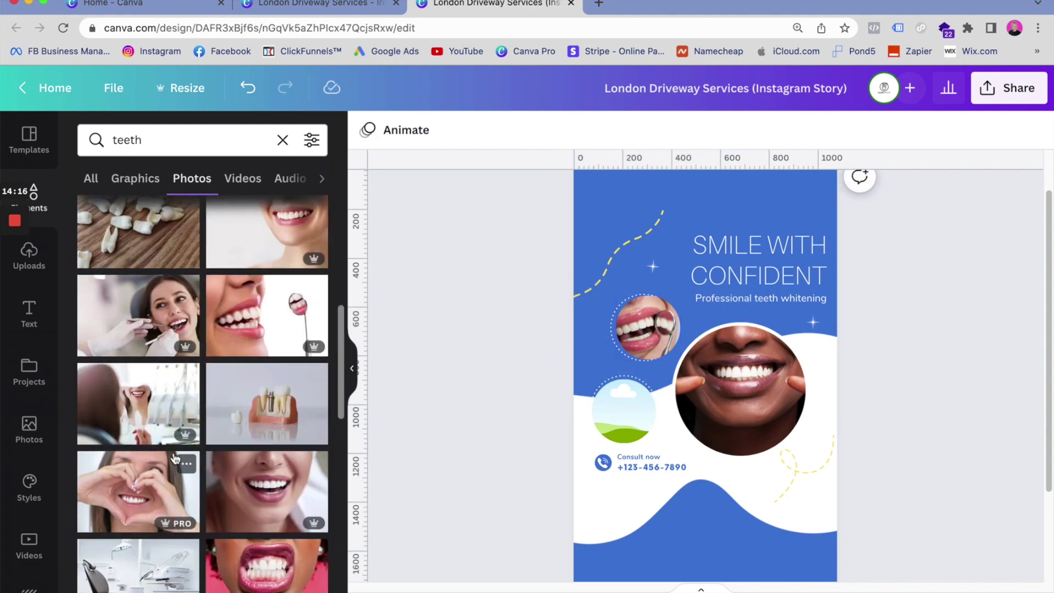
{"action": "scroll", "coordinate": [175, 459], "scroll_direction": "down", "scroll_amount": 1}
- Place the heart-hands photo into the small circle near Consult now and adjust its fit
{"action": "left_click", "coordinate": [150, 460]}
{"action": "left_click_drag", "start_coordinate": [692, 395], "coordinate": [632, 412]}
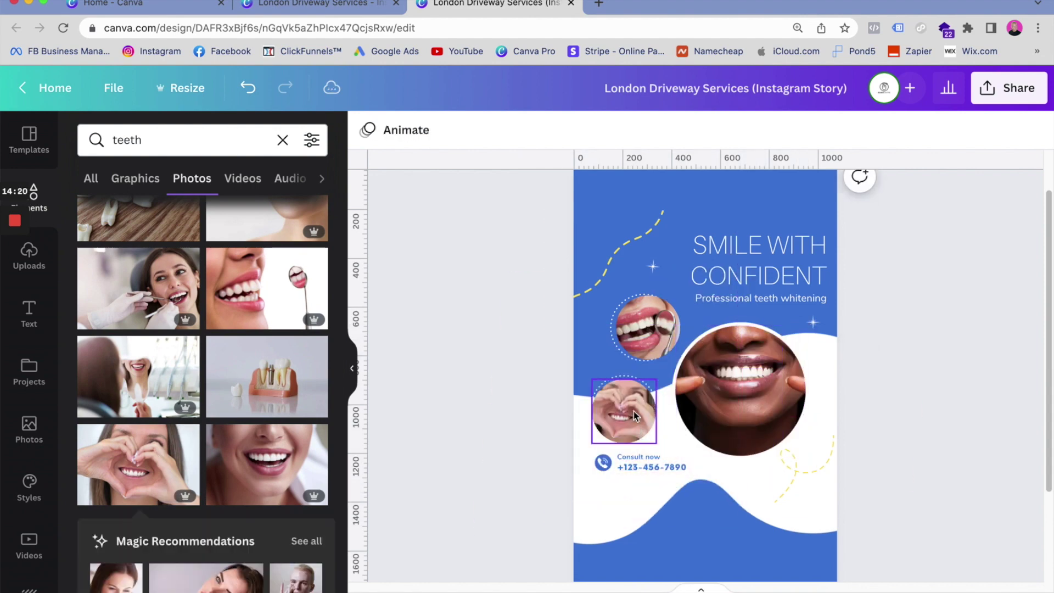
{"action": "double_click", "coordinate": [634, 411]}
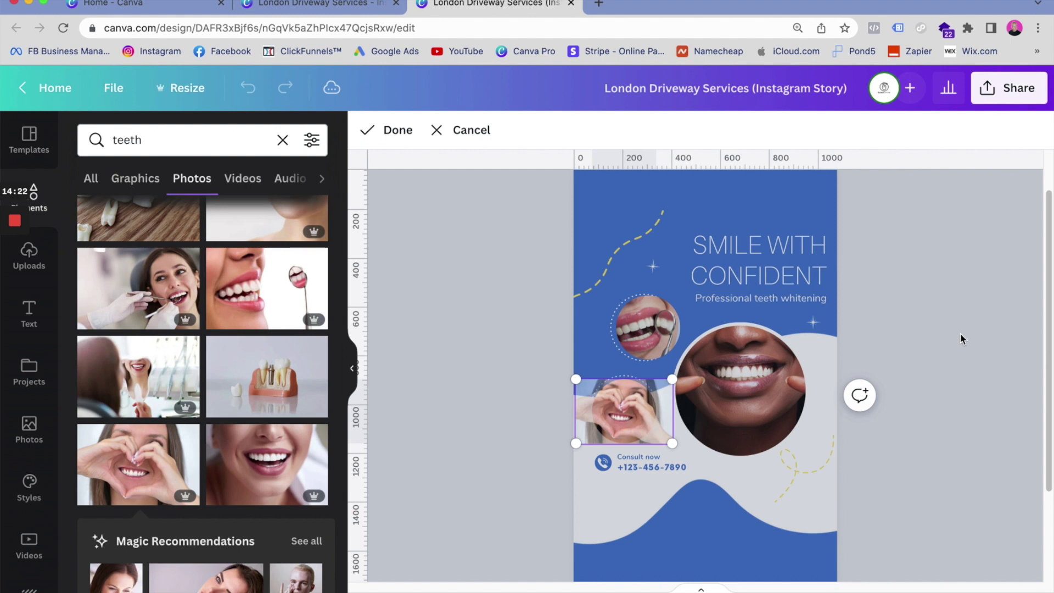
{"action": "left_click", "coordinate": [937, 294]}
{"action": "scroll", "coordinate": [918, 317], "scroll_direction": "down", "scroll_amount": 2}
{"action": "scroll", "coordinate": [808, 329], "scroll_direction": "up", "scroll_amount": 3}
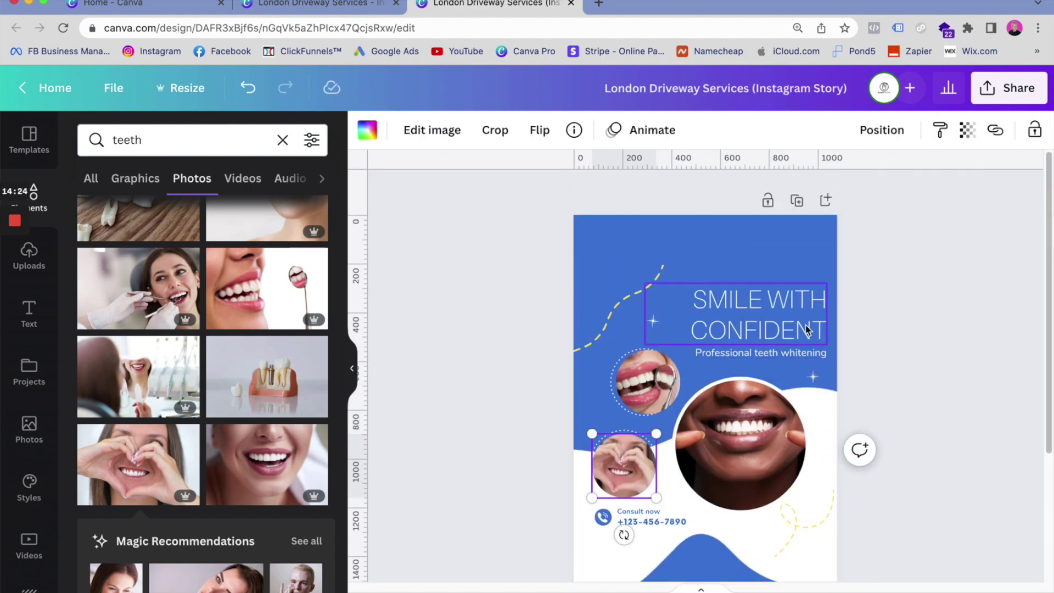
{"action": "left_click", "coordinate": [336, 15]}
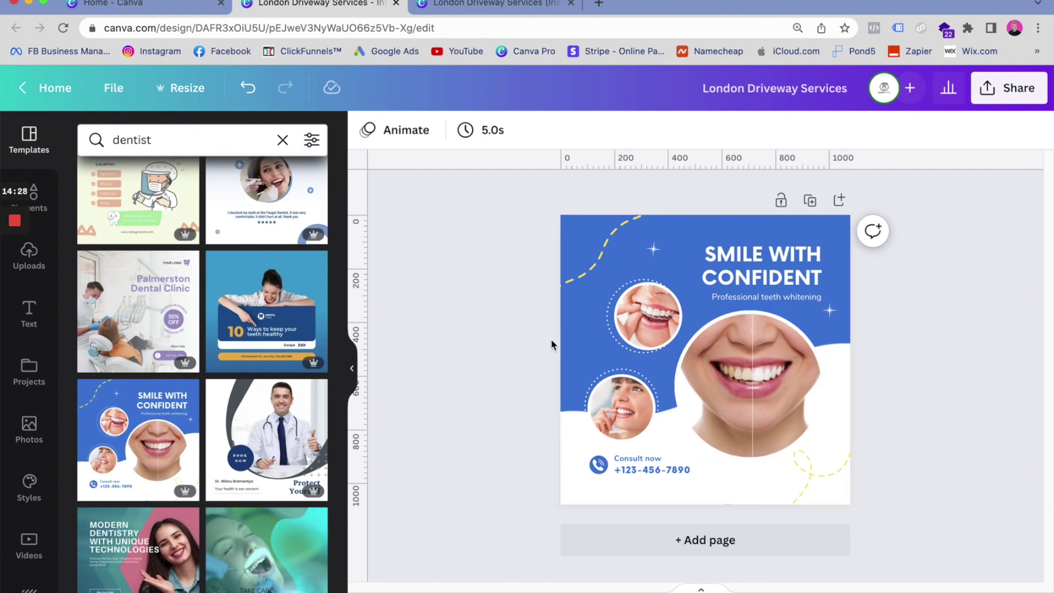
- Glance at the Instagram Story tab, then return to the square feed design
{"action": "left_click", "coordinate": [471, 7]}
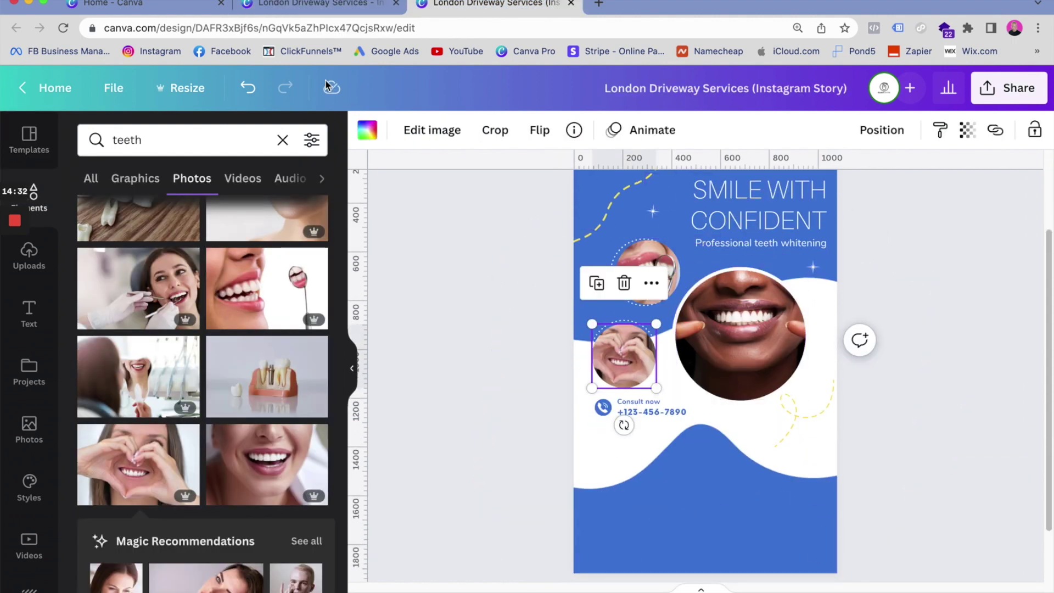
{"action": "left_click", "coordinate": [324, 10]}
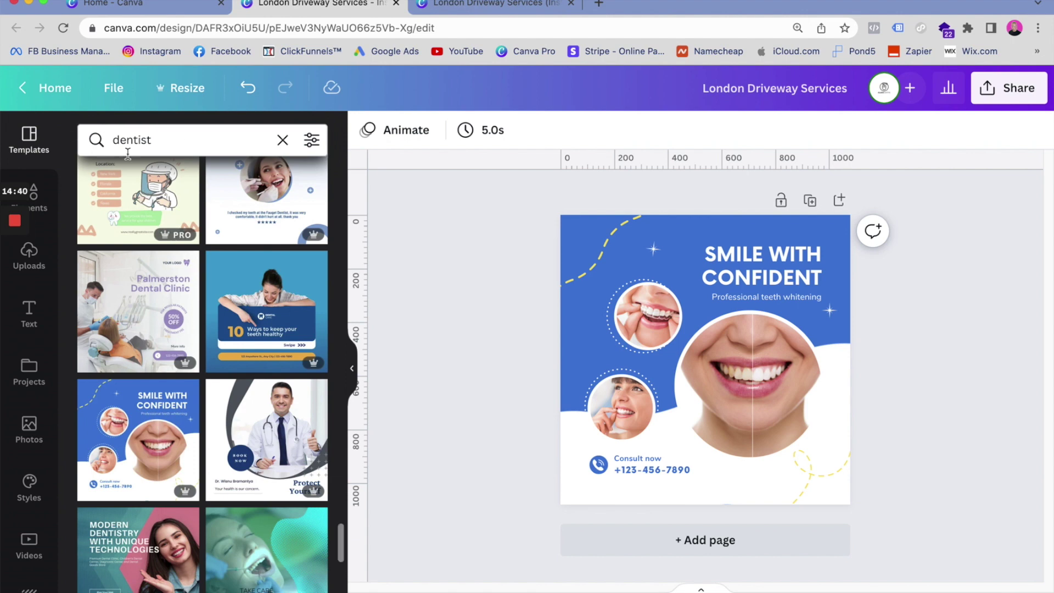
{"action": "left_click", "coordinate": [81, 147]}
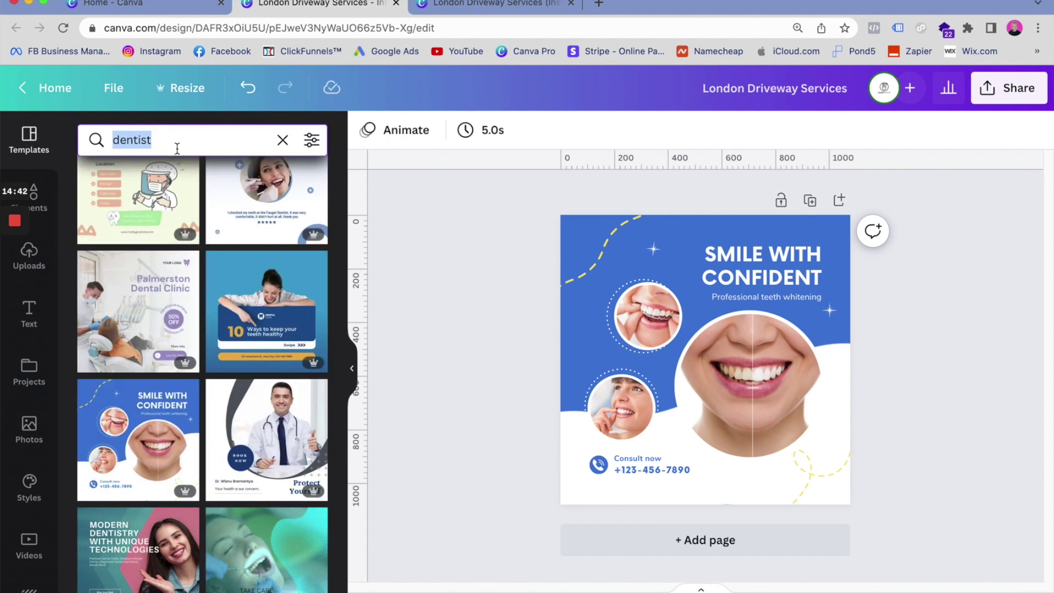
- Search Templates for 'product display'
{"action": "type", "text": "products"}
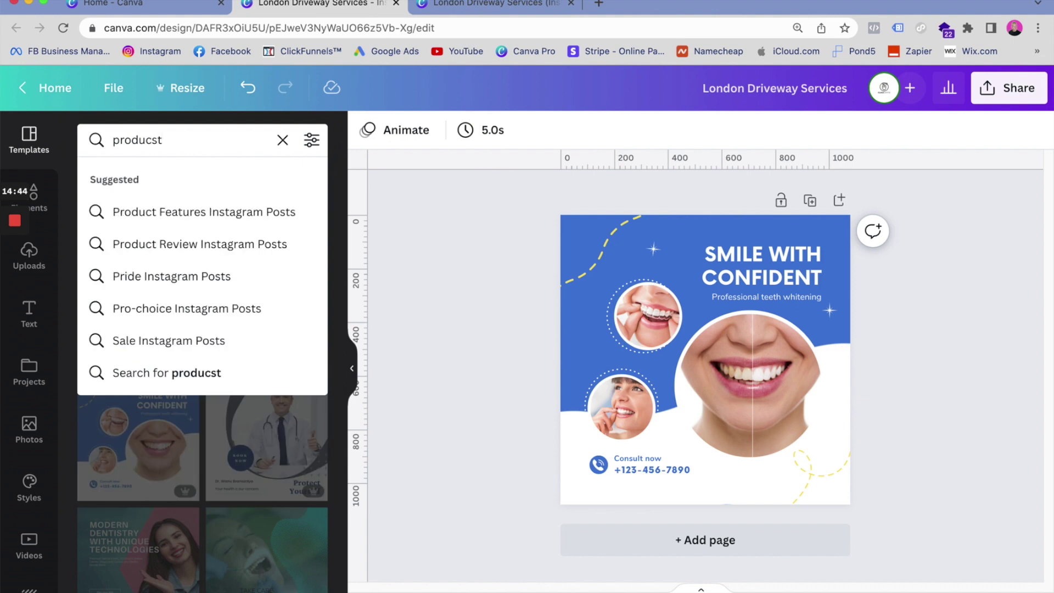
{"action": "key", "text": "BackSpace"}
{"action": "type", "text": "display"}
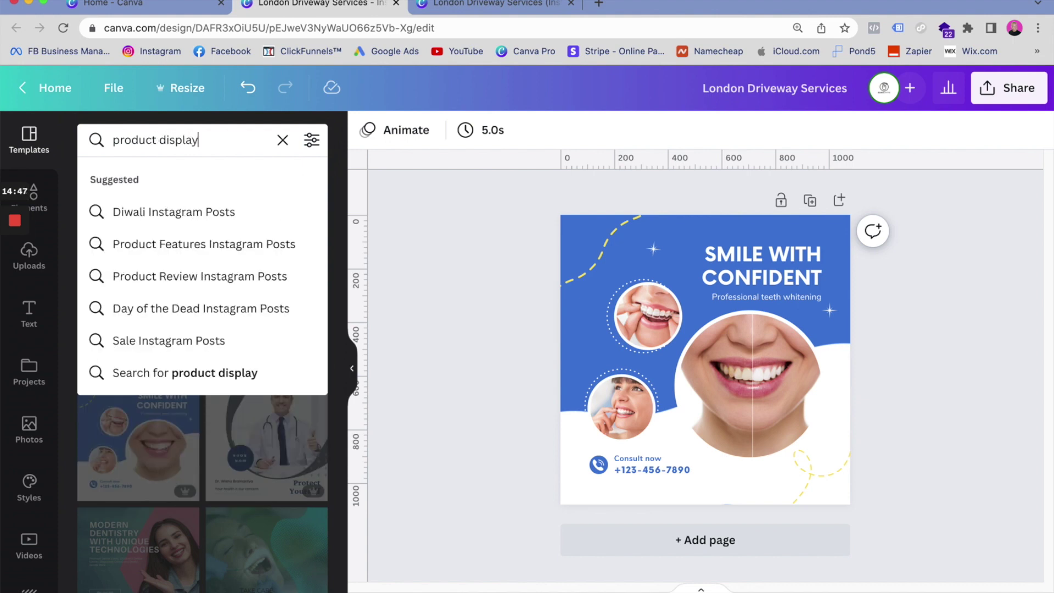
{"action": "key", "text": "Return"}
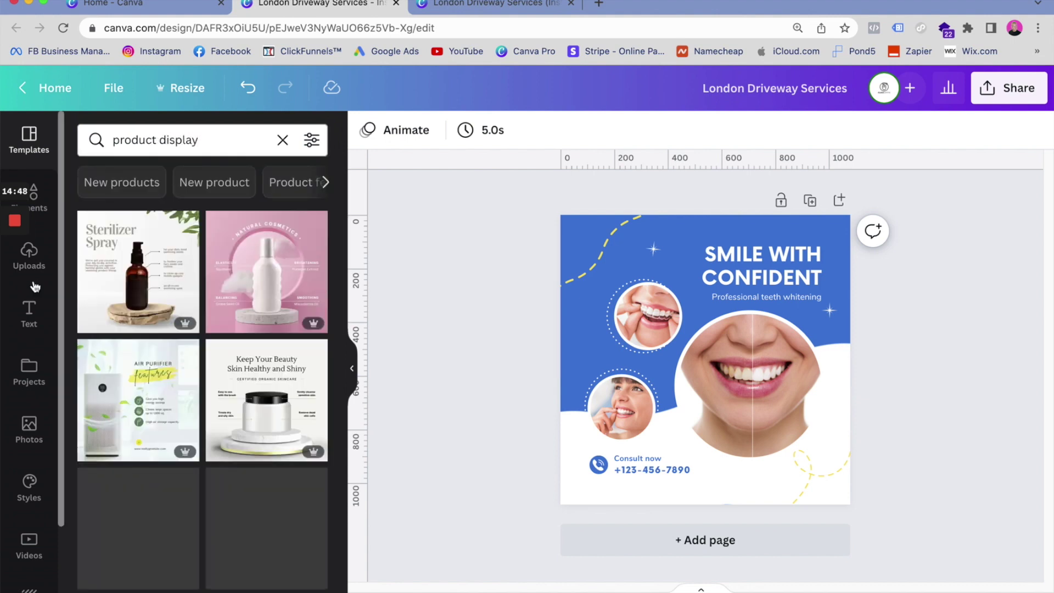
- Preview the Sterilizer Spray and skin cream templates, ending on the Borcelle smartwatch template
{"action": "left_click", "coordinate": [160, 275]}
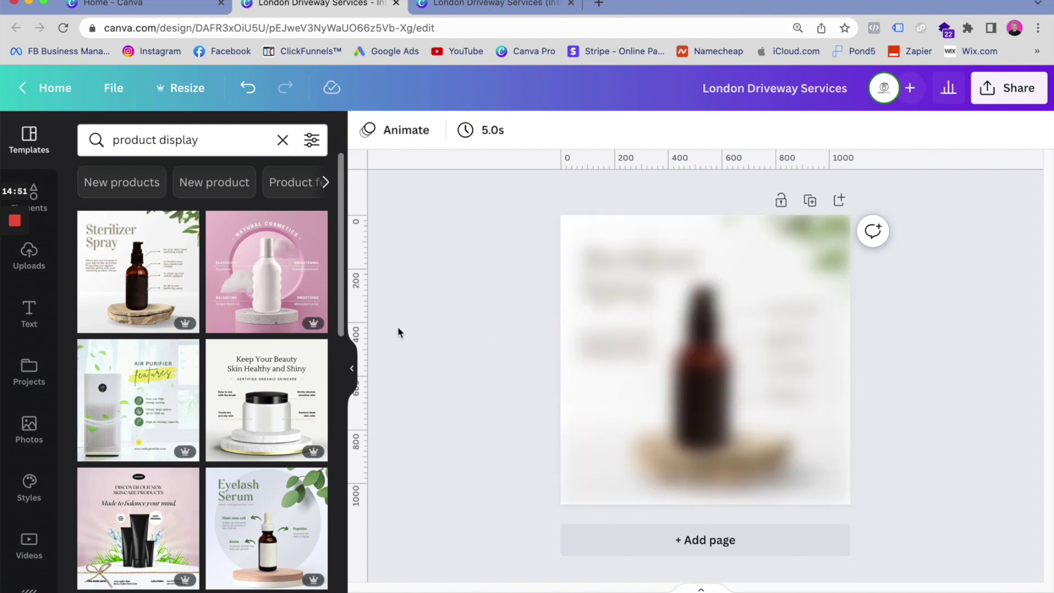
{"action": "scroll", "coordinate": [271, 433], "scroll_direction": "down", "scroll_amount": 10}
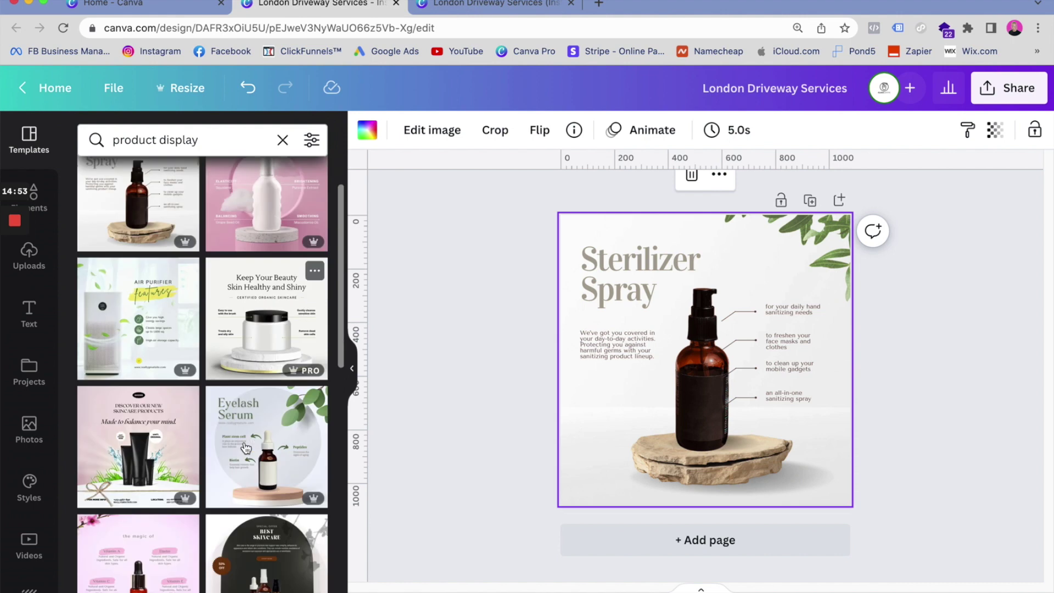
{"action": "scroll", "coordinate": [271, 433], "scroll_direction": "down", "scroll_amount": 2}
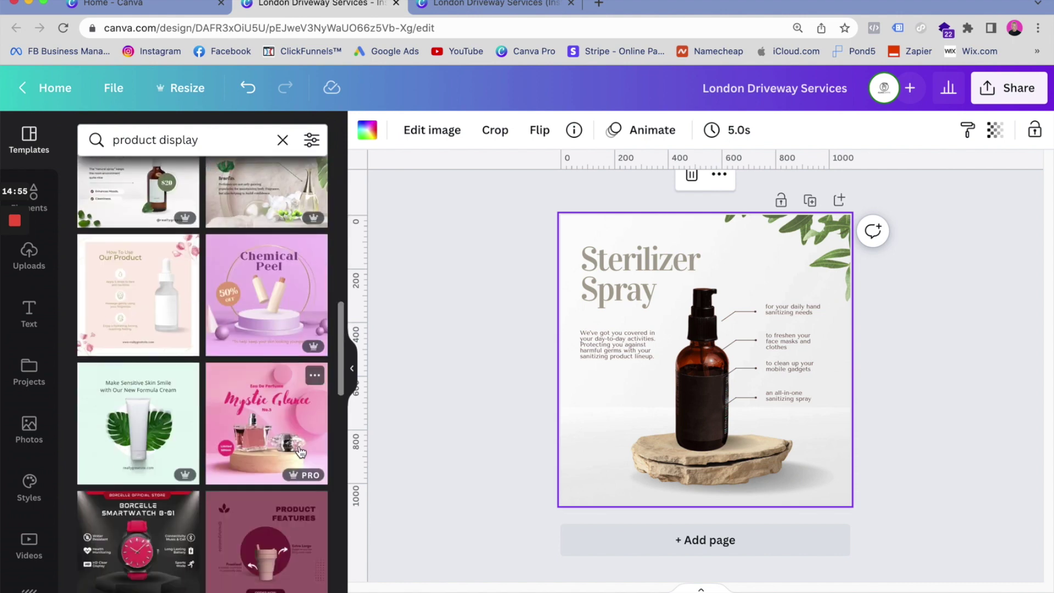
{"action": "left_click", "coordinate": [139, 423]}
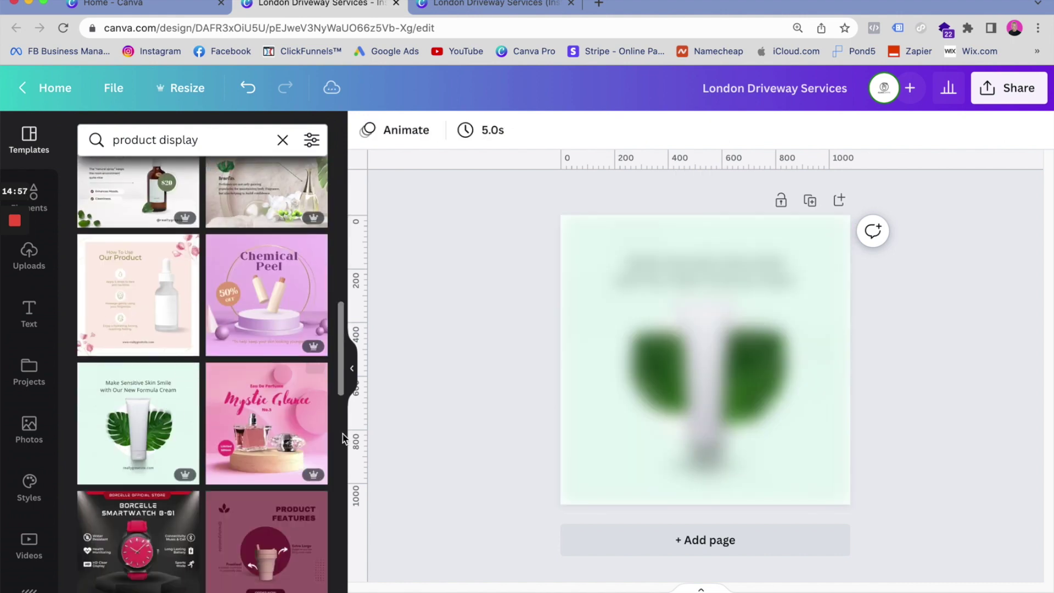
{"action": "left_click", "coordinate": [162, 545]}
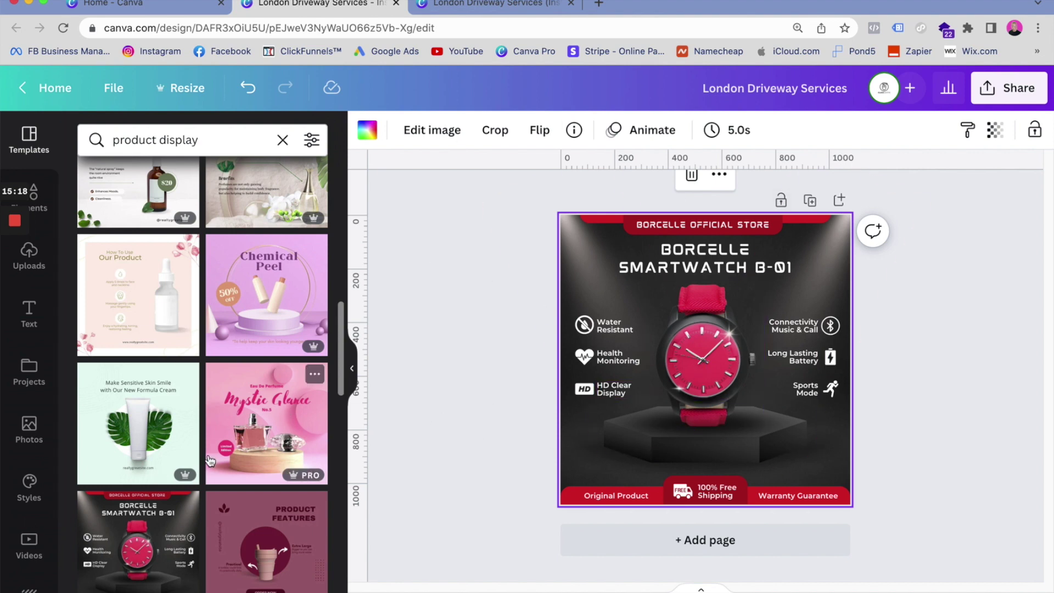
{"action": "scroll", "coordinate": [209, 461], "scroll_direction": "down", "scroll_amount": 10}
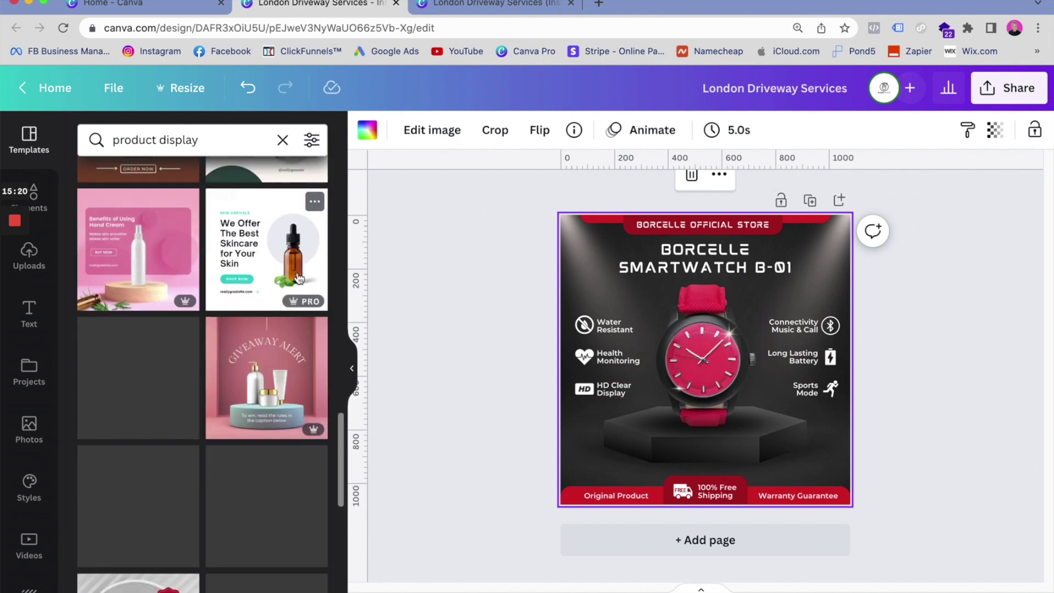
- Try the We Offer The Best Skincare template, then apply the Body Serum template
{"action": "left_click", "coordinate": [298, 278]}
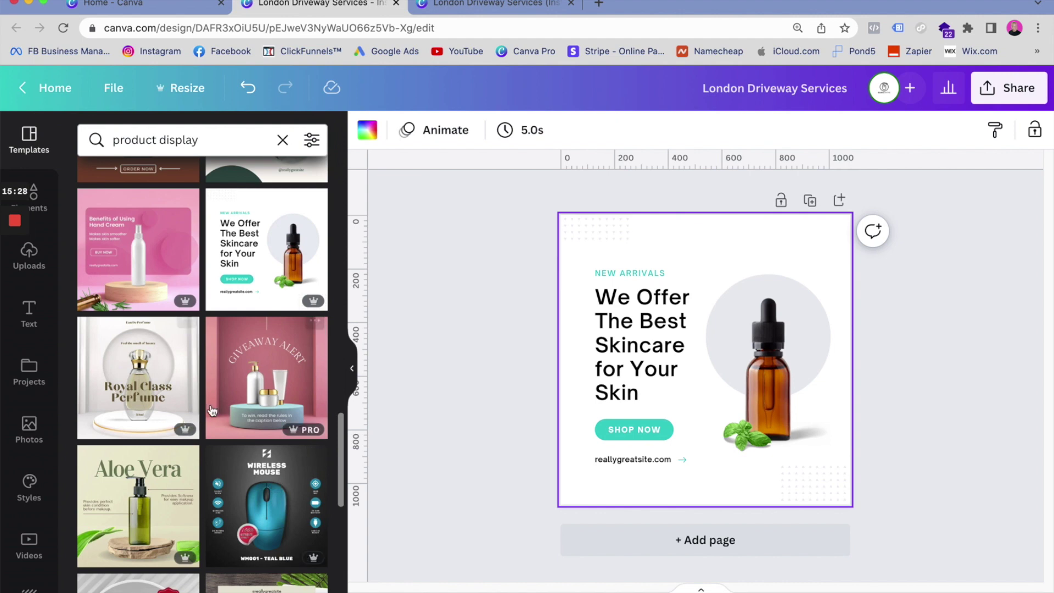
{"action": "scroll", "coordinate": [213, 410], "scroll_direction": "down", "scroll_amount": 10}
{"action": "scroll", "coordinate": [213, 410], "scroll_direction": "down", "scroll_amount": 10}
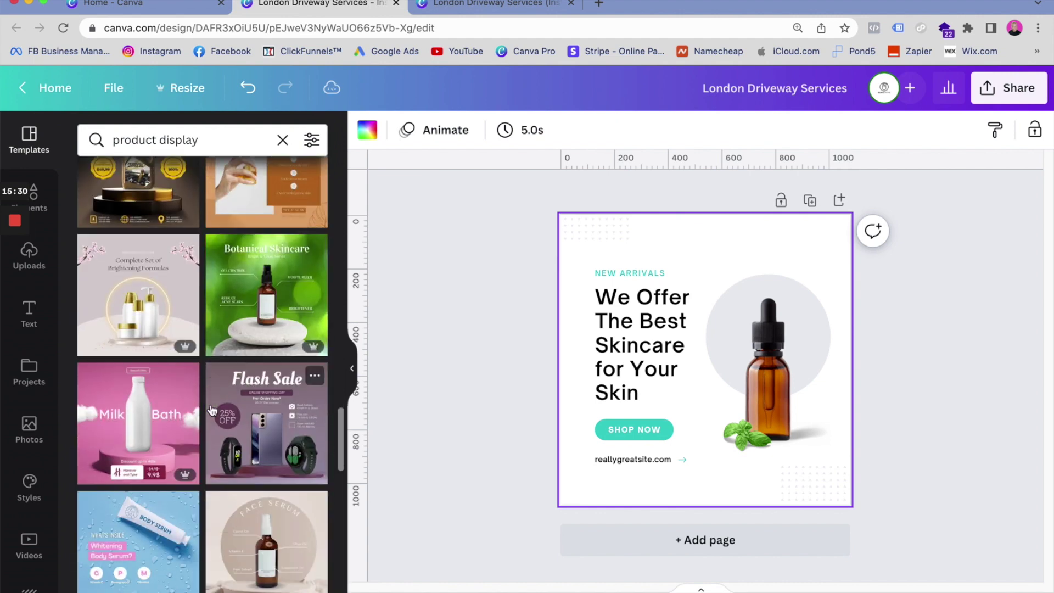
{"action": "left_click", "coordinate": [132, 221]}
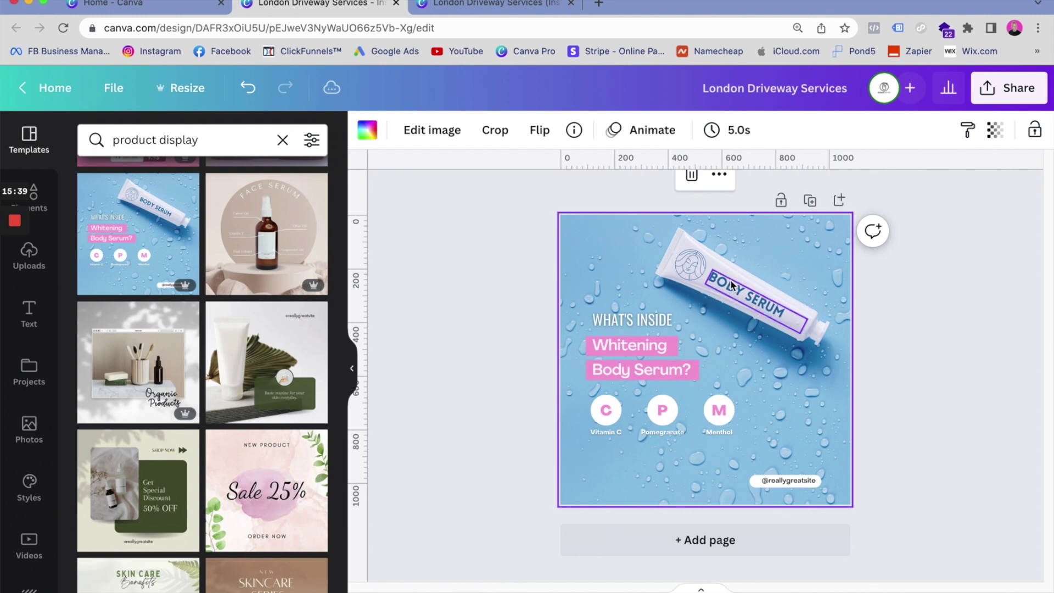
- Reposition the BODY SERUM text and face logo back onto the tube
{"action": "left_click_drag", "start_coordinate": [731, 285], "coordinate": [754, 308]}
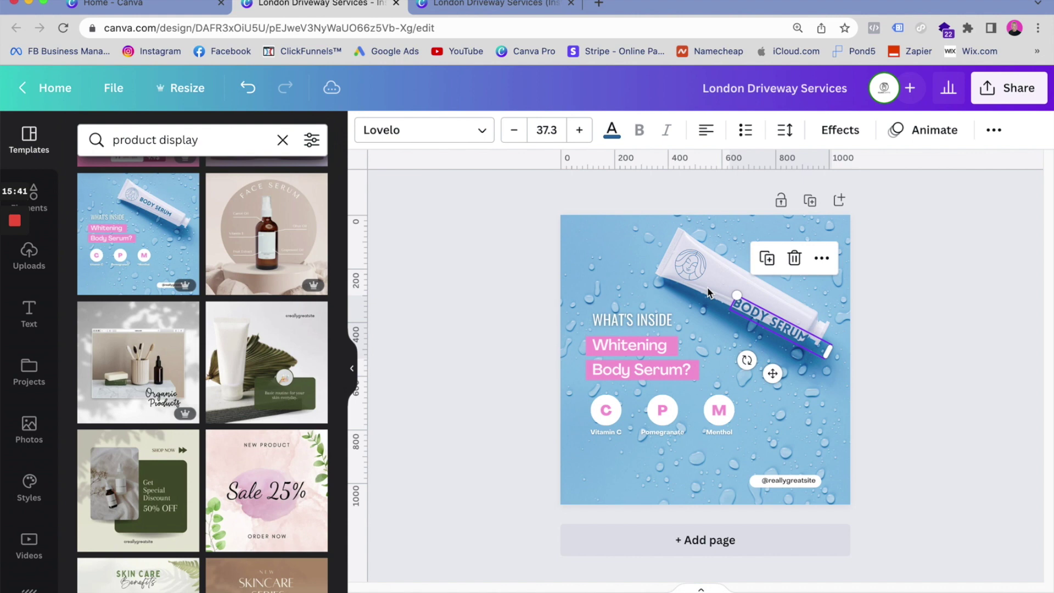
{"action": "mouse_move", "coordinate": [693, 269]}
{"action": "left_mouse_down"}
{"action": "mouse_move", "coordinate": [541, 320]}
{"action": "mouse_move", "coordinate": [752, 254]}
{"action": "mouse_move", "coordinate": [710, 282]}
{"action": "mouse_move", "coordinate": [698, 273]}
{"action": "left_mouse_up"}
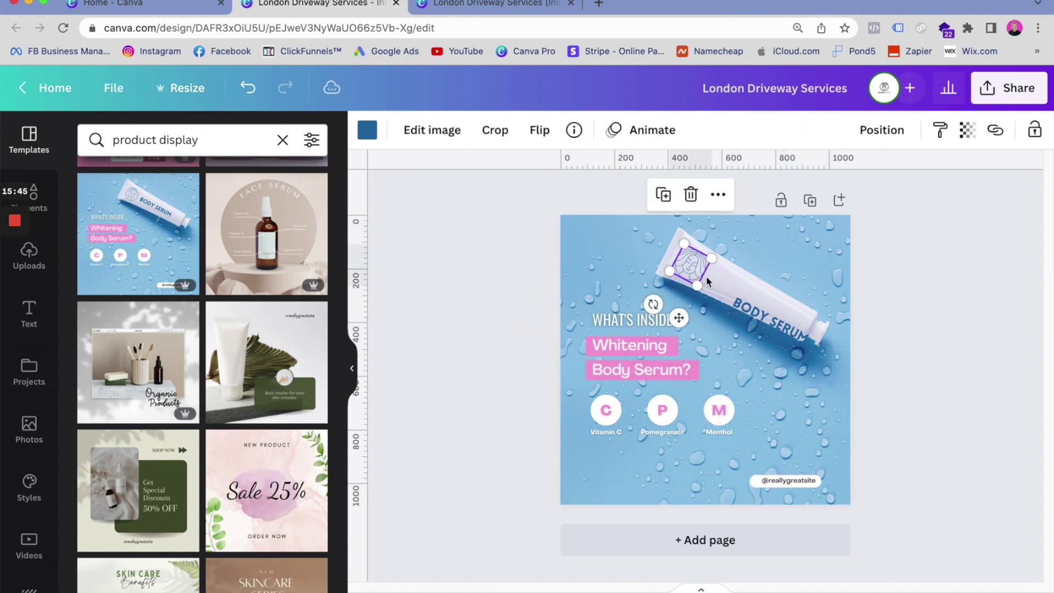
{"action": "left_click_drag", "start_coordinate": [765, 314], "coordinate": [758, 298]}
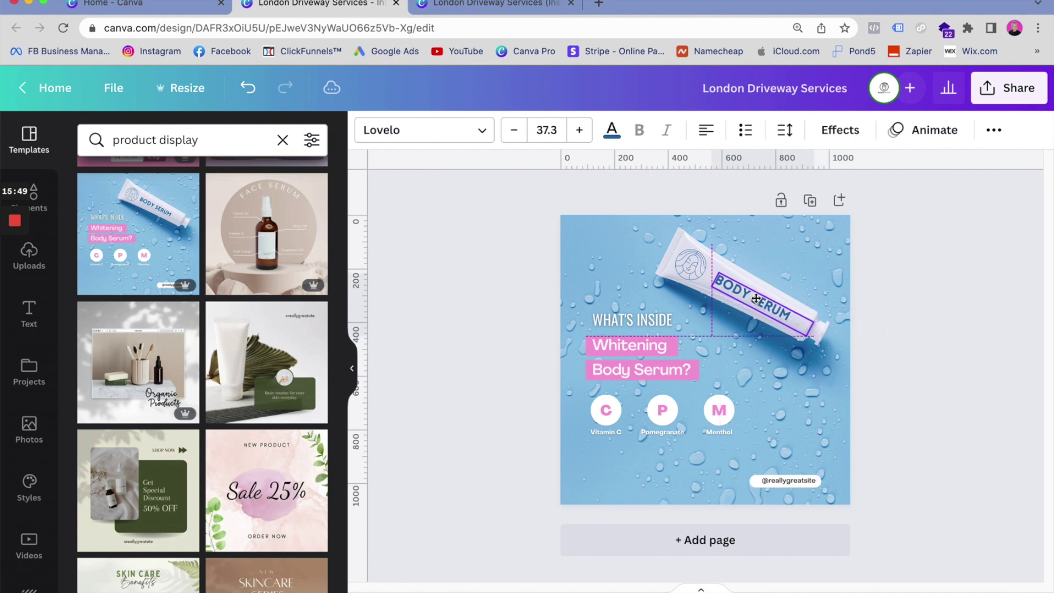
{"action": "left_click", "coordinate": [977, 415]}
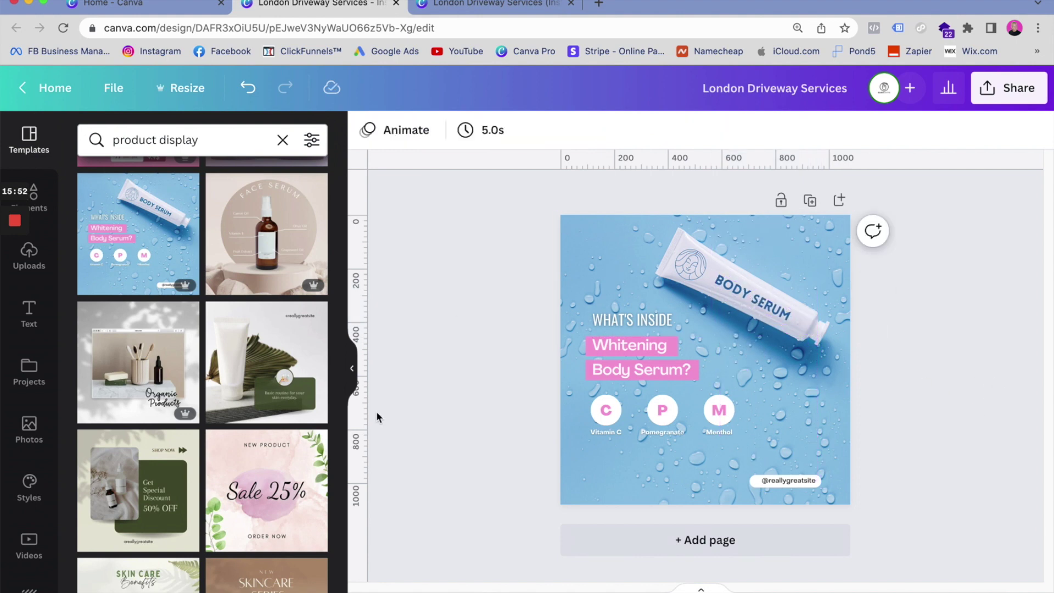